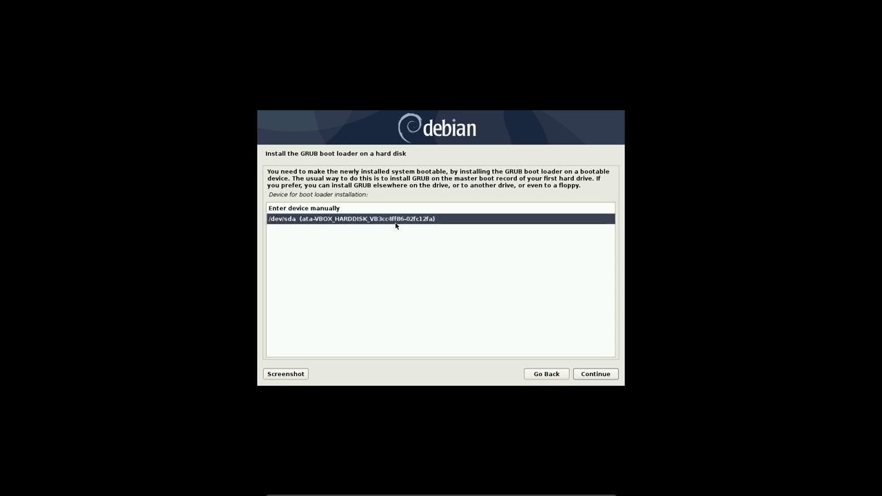
- Install GRUB to /dev/sda and complete the Debian installation so the machine reboots
left_click(591, 374)
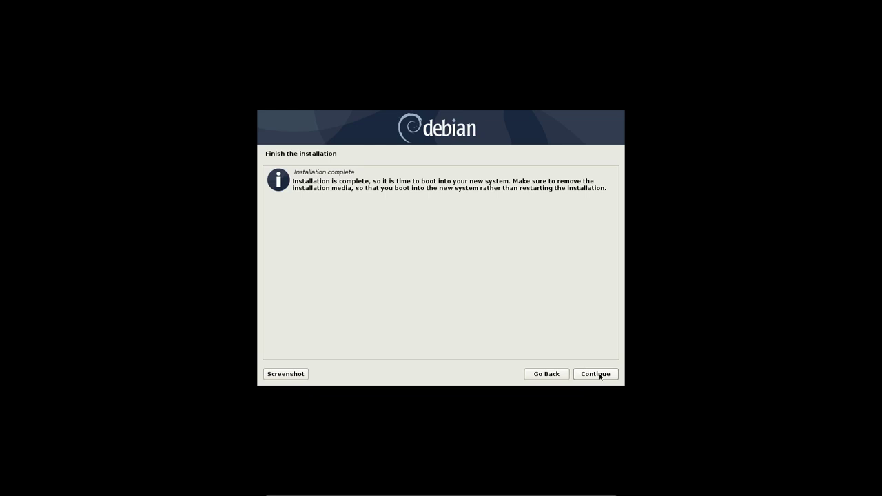
left_click(597, 375)
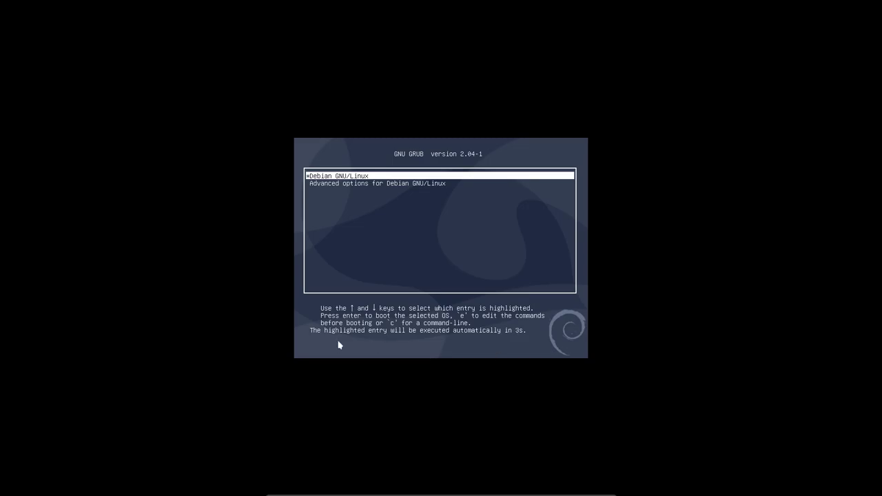
- Boot Debian from GRUB, then sign in at LightDM with the Cinnamon session selected
key("Return")
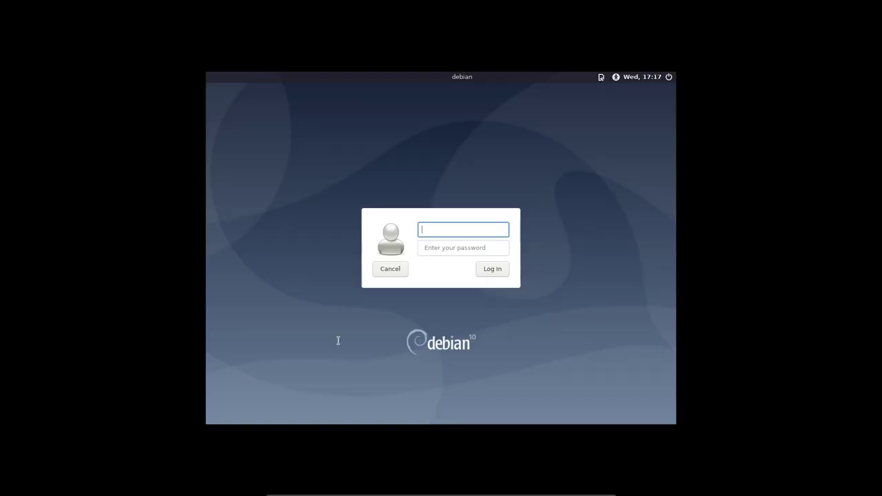
type("ik")
left_click(601, 78)
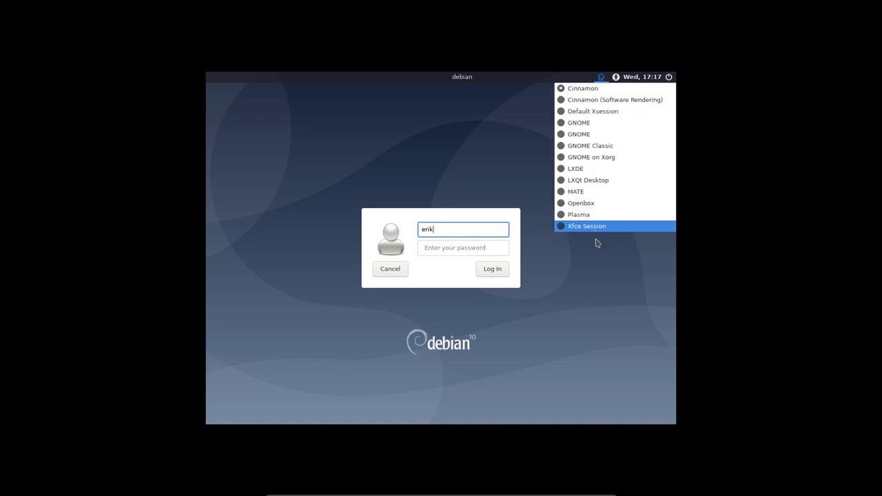
left_click(598, 275)
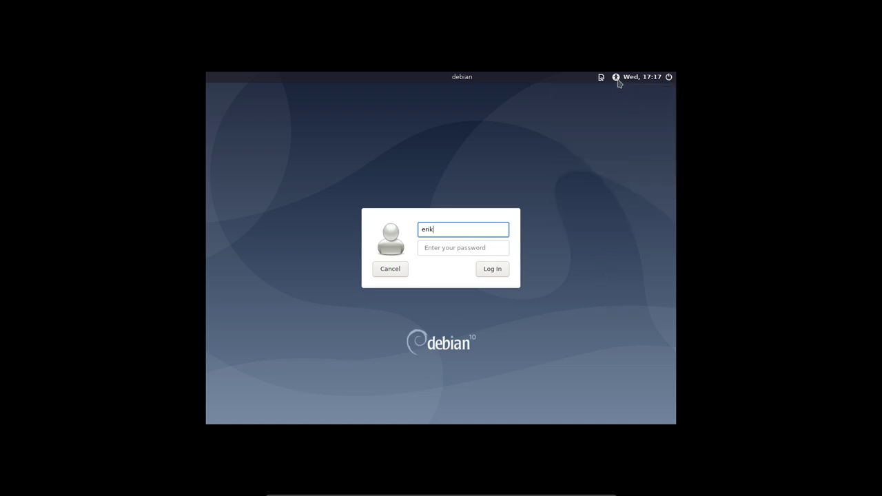
left_click(617, 80)
key("Escape")
left_click(435, 253)
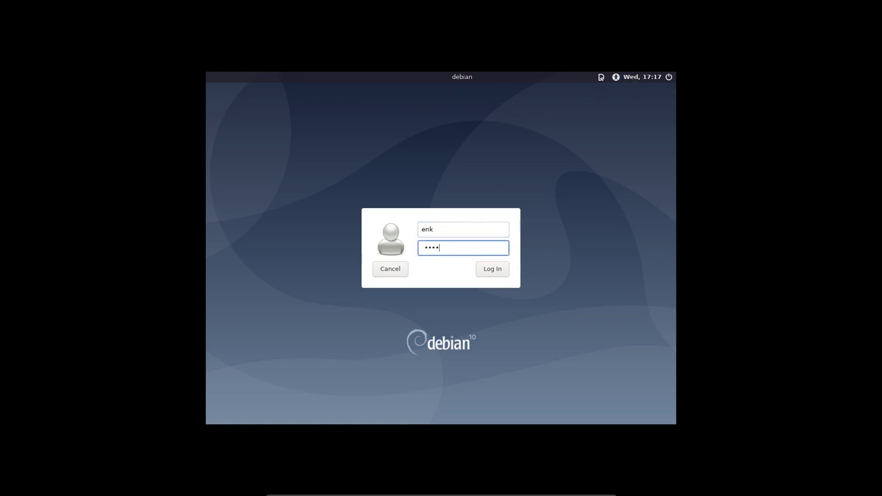
left_click(601, 77)
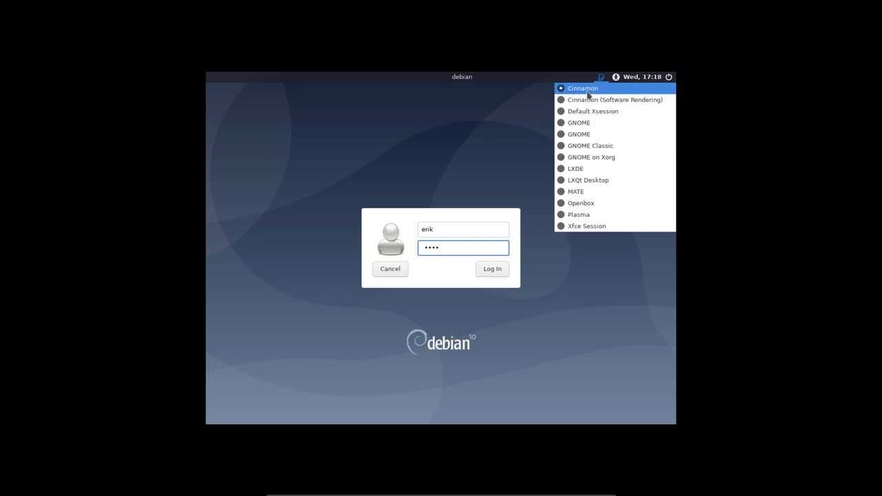
left_click(586, 89)
left_click(497, 274)
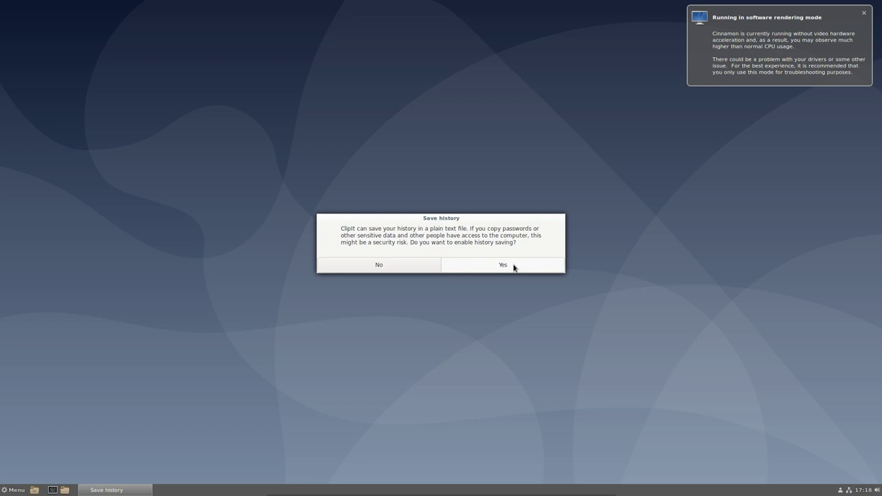
- Decline ClipIt history saving, dismiss the rendering notice, and launch Firefox ESR from Internet
left_click(418, 270)
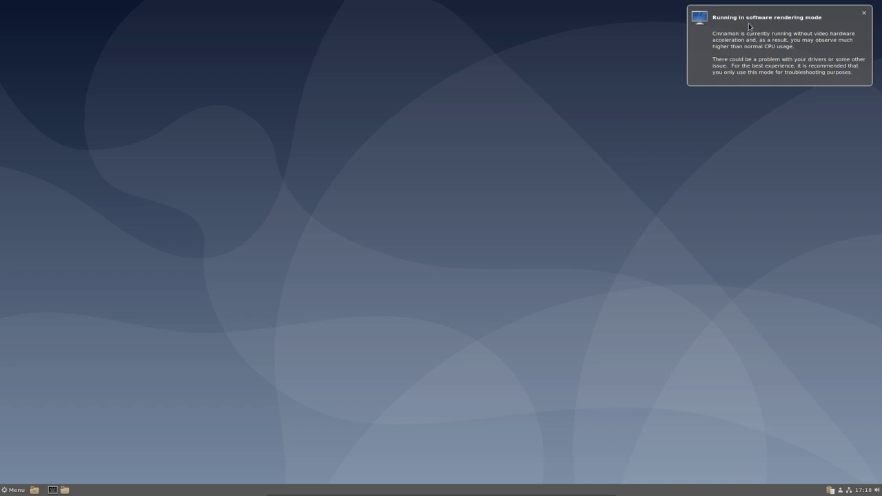
left_click(865, 14)
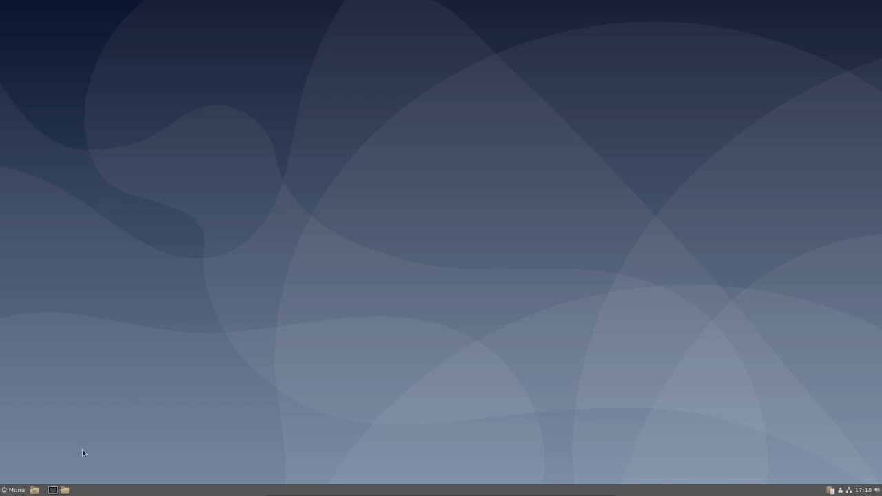
left_click(15, 490)
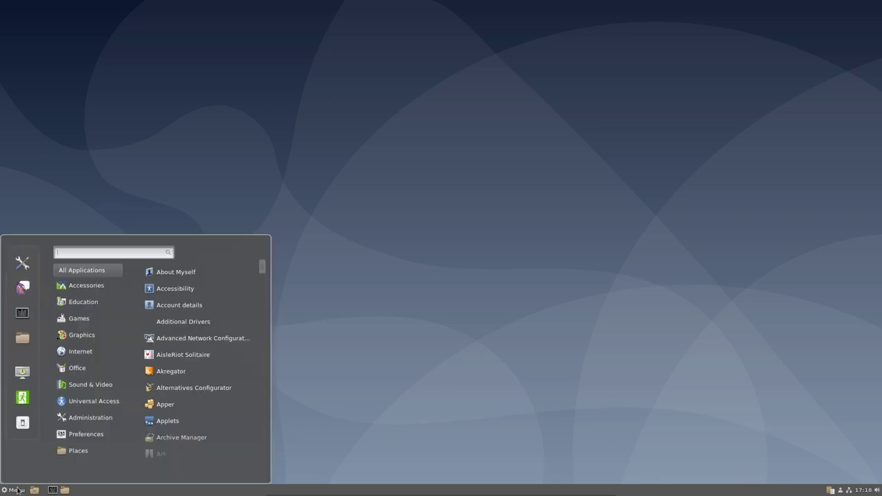
mouse_move(93, 356)
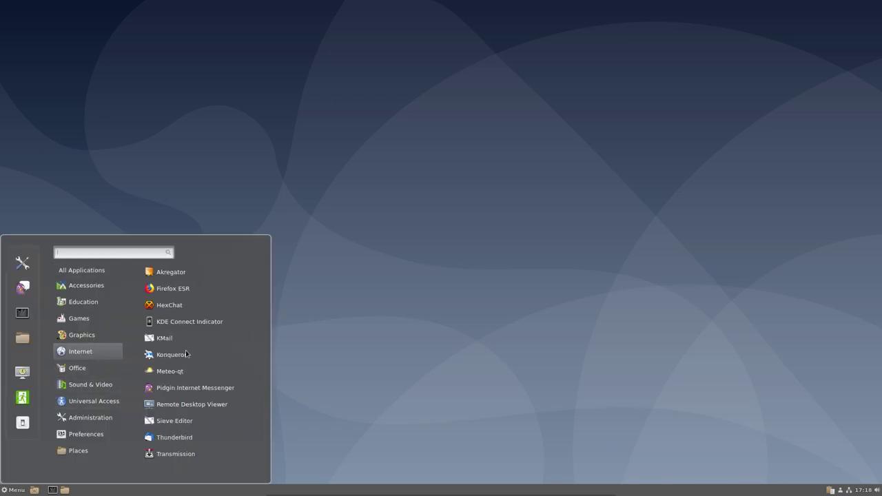
left_click(173, 289)
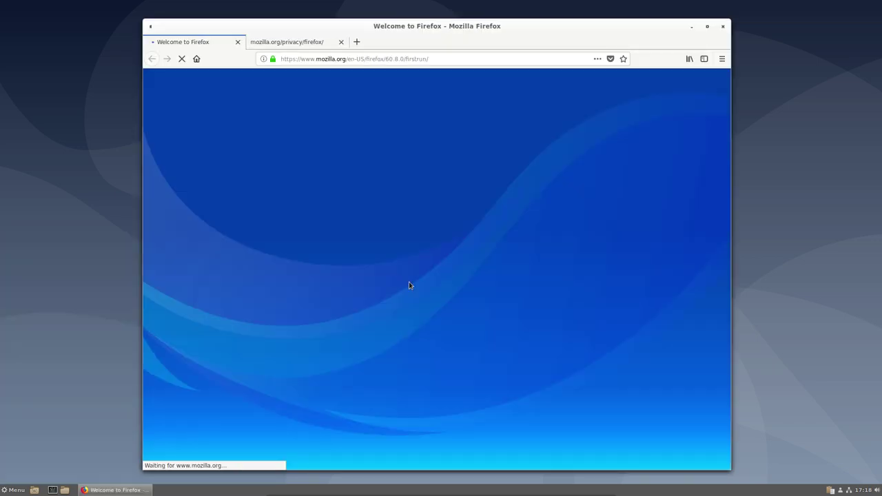
- Maximize Firefox, search 'sardi sourceforge' and open the Sardi SourceForge page
double_click(517, 27)
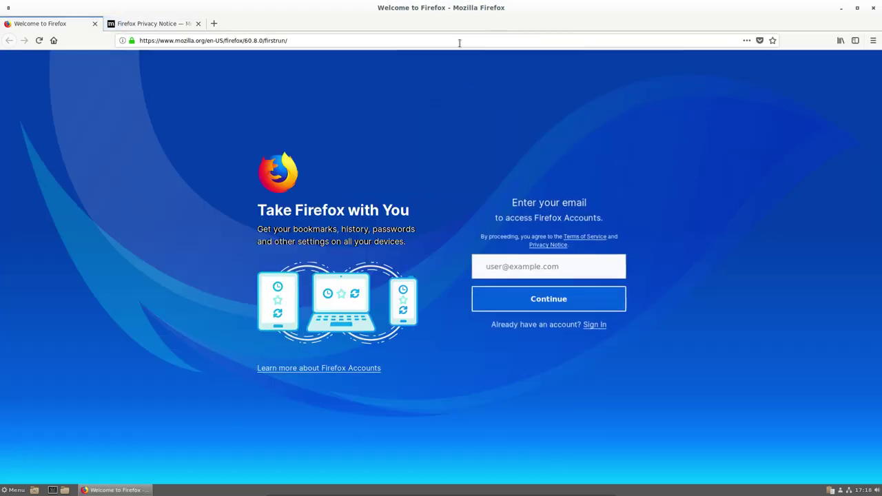
left_click(298, 40)
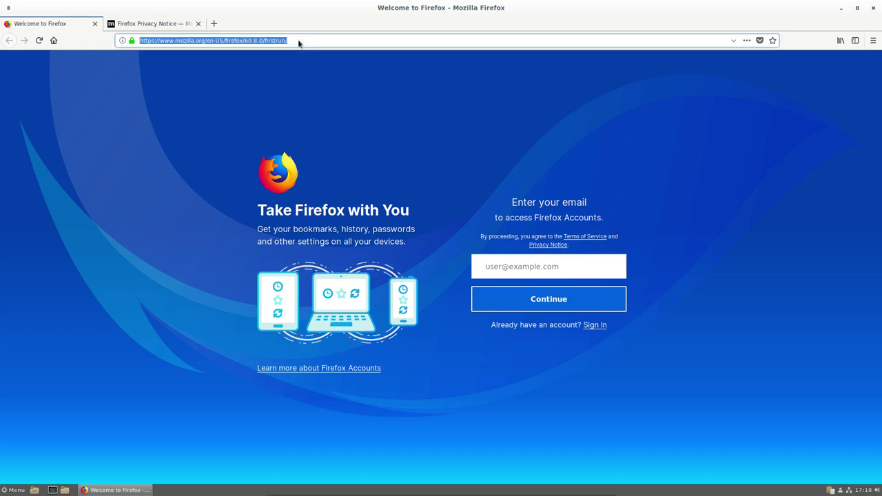
type("sardi sourceforge")
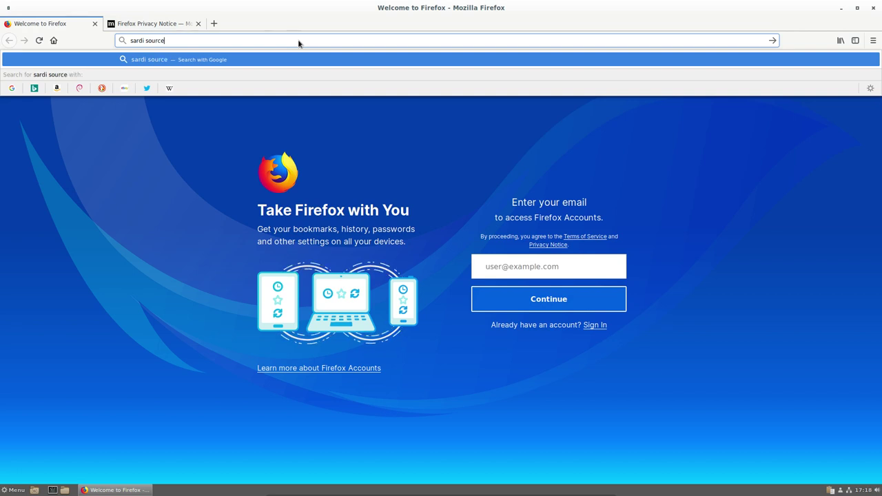
key("Return")
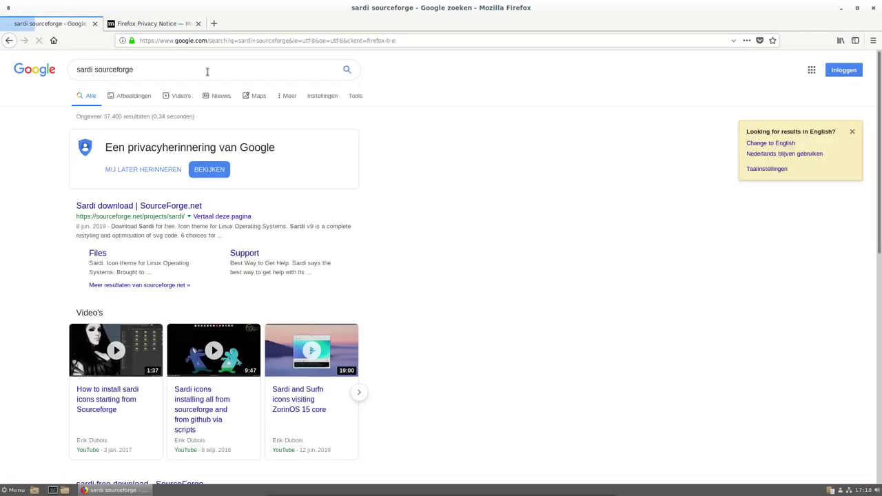
left_click(132, 211)
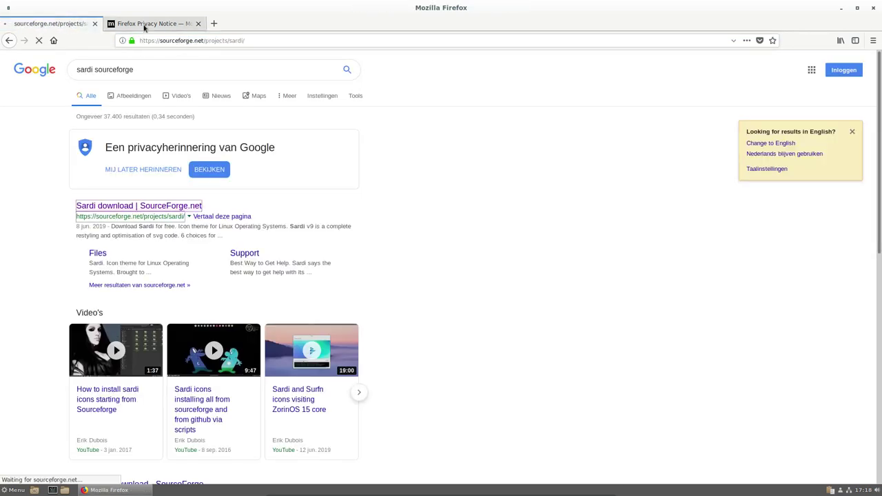
- In the second tab, search 'github surfn' and open the Surfn icon theme repository
left_click(143, 22)
triple_click(147, 40)
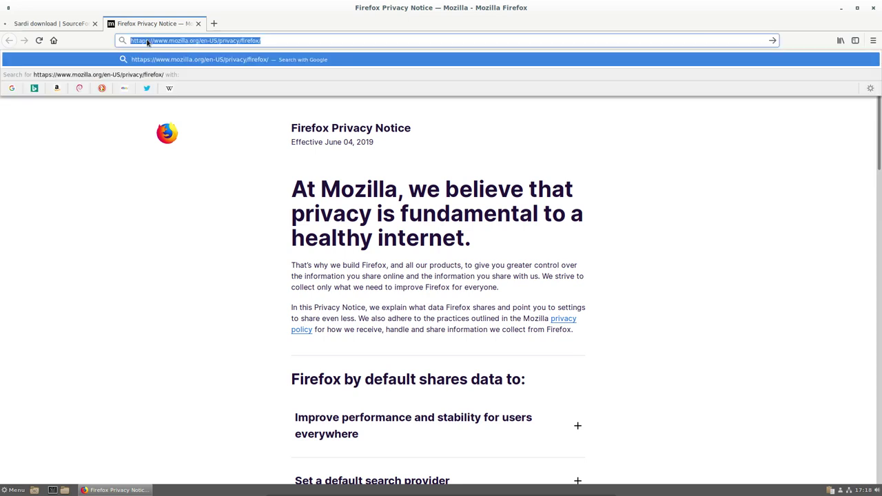
type("github sru")
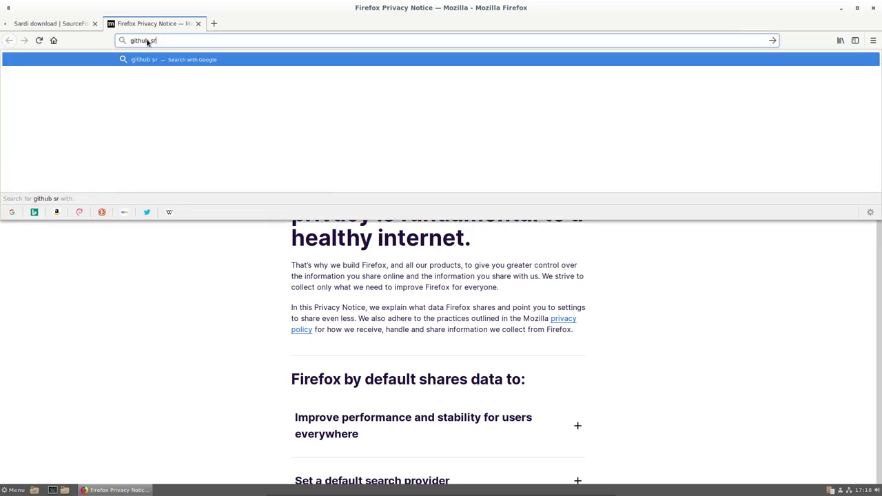
key("BackSpace")
key("BackSpace")
type("urfn")
key("Return")
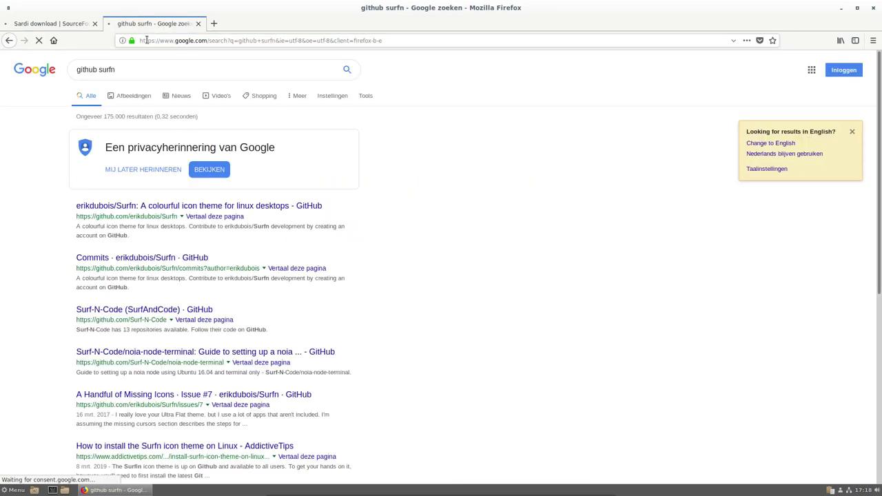
left_click(187, 206)
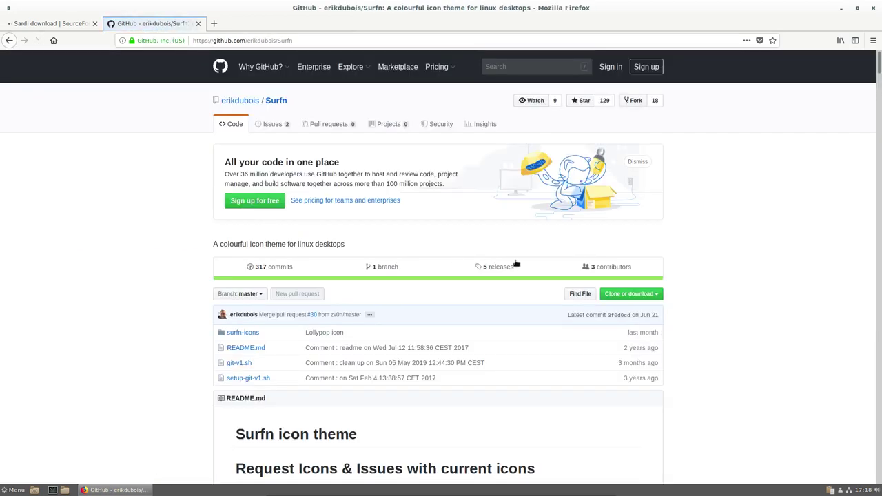
- Download Surfn-master.zip via Download ZIP, always saving such files to disk
left_click(645, 295)
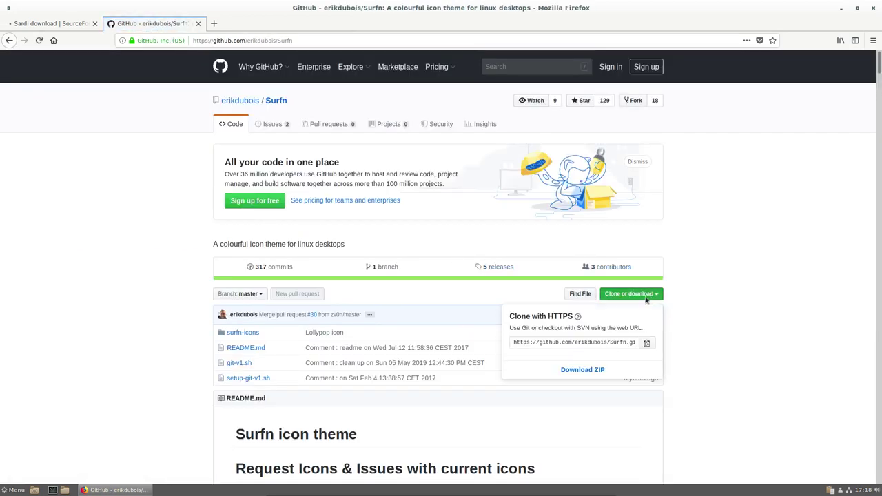
left_click(582, 369)
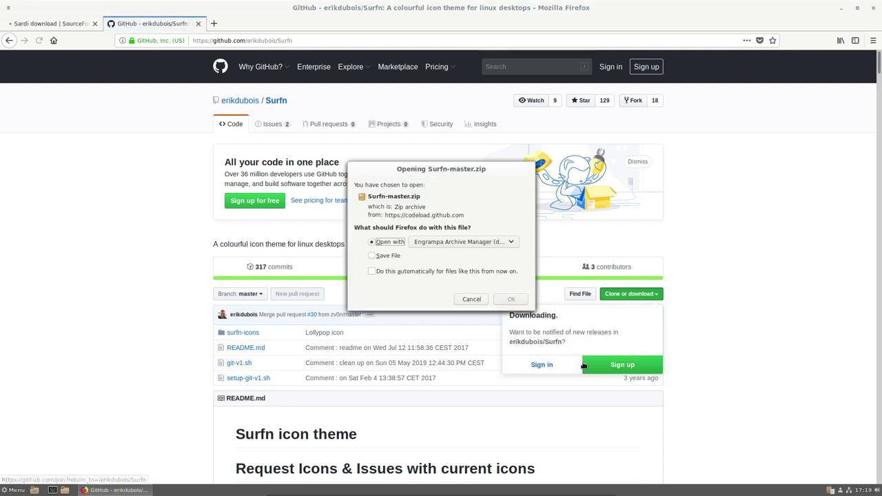
left_click(389, 257)
left_click(386, 274)
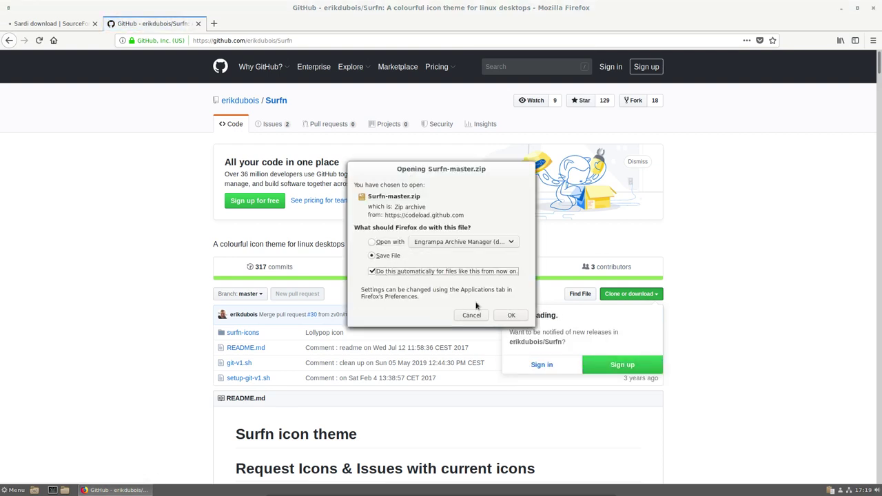
left_click(507, 317)
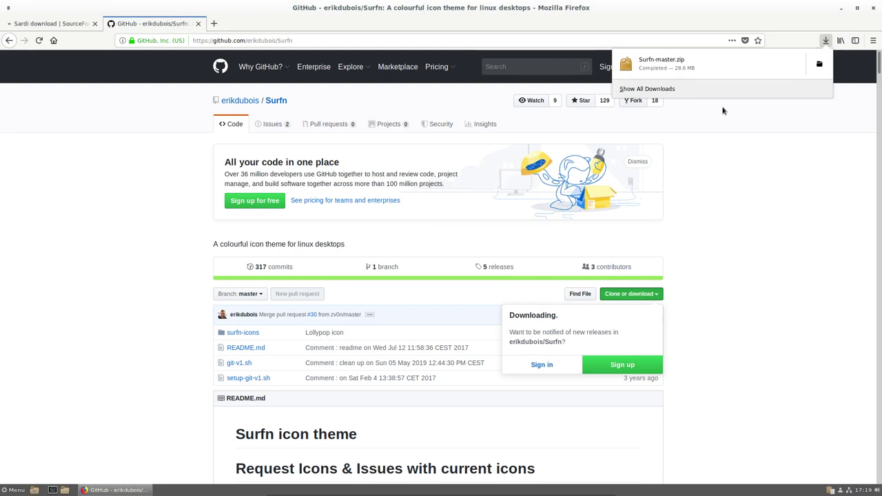
left_click(819, 64)
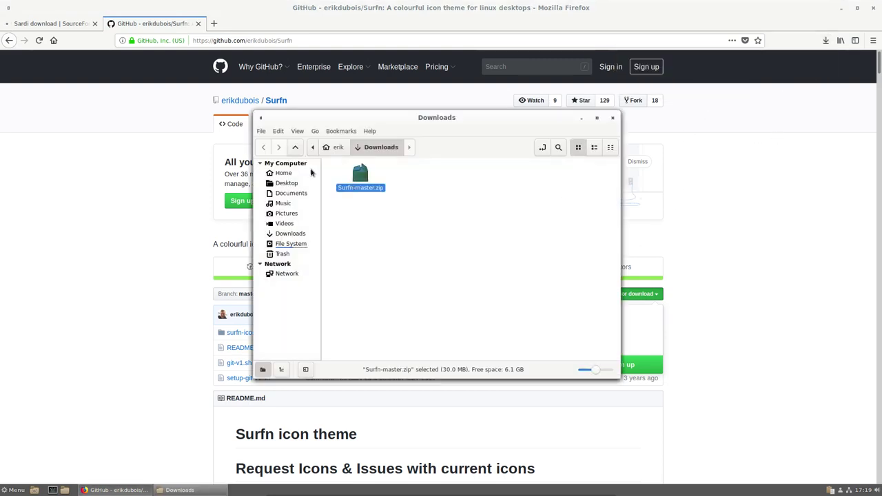
left_click(52, 24)
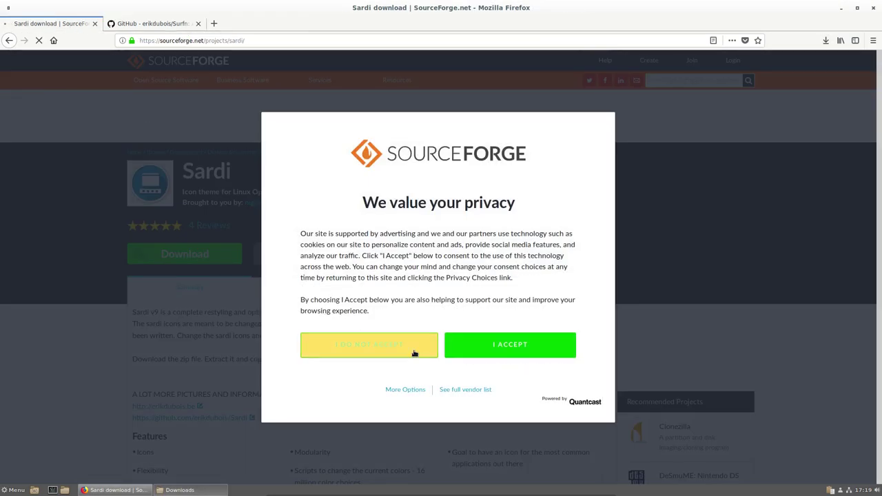
- Download sardi-icons-9.7-2.tar.gz from the SourceForge file list and save it to disk
left_click(508, 348)
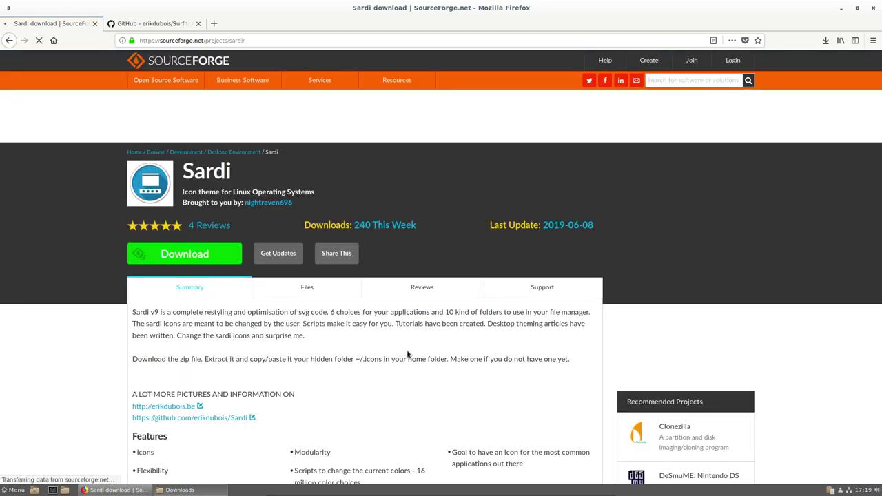
left_click(307, 287)
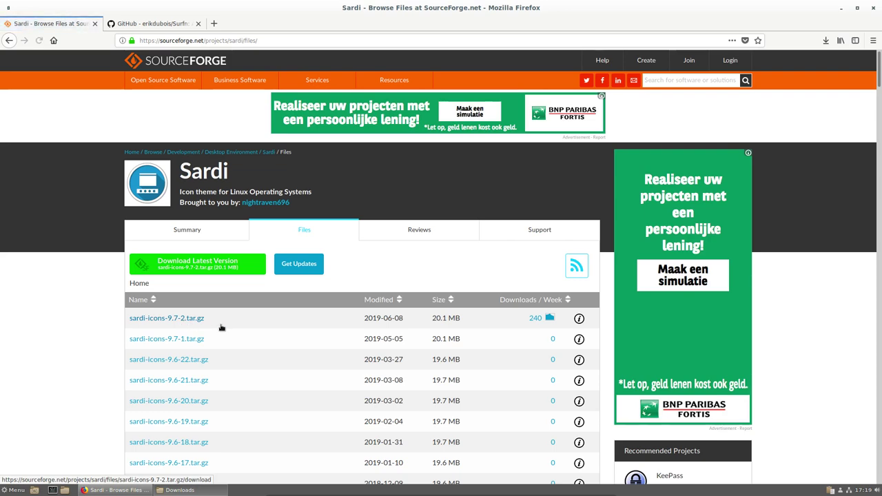
left_click(222, 327)
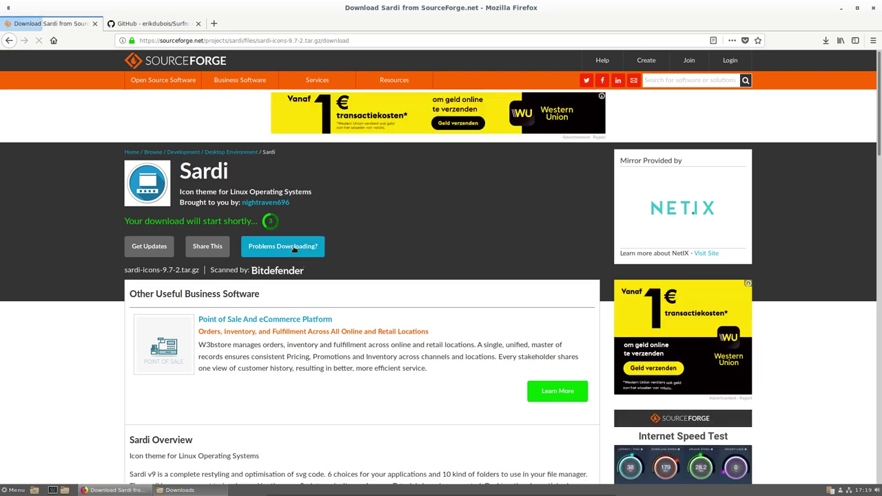
left_click(293, 249)
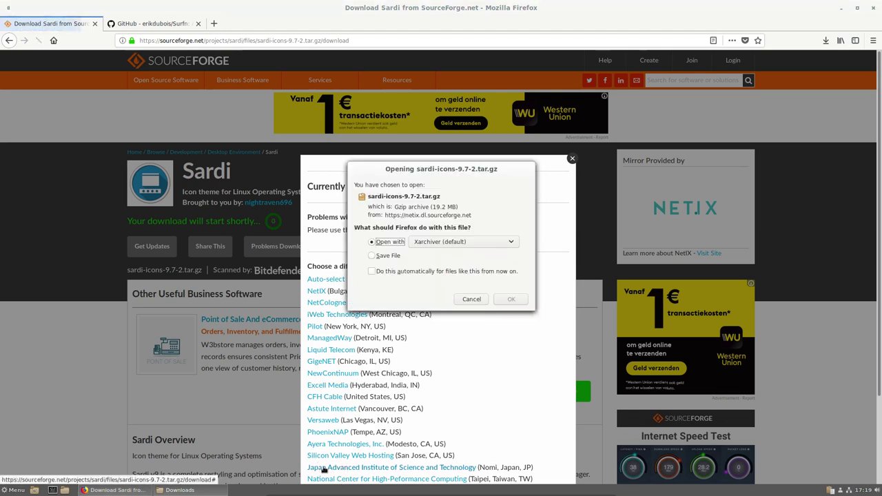
left_click(373, 256)
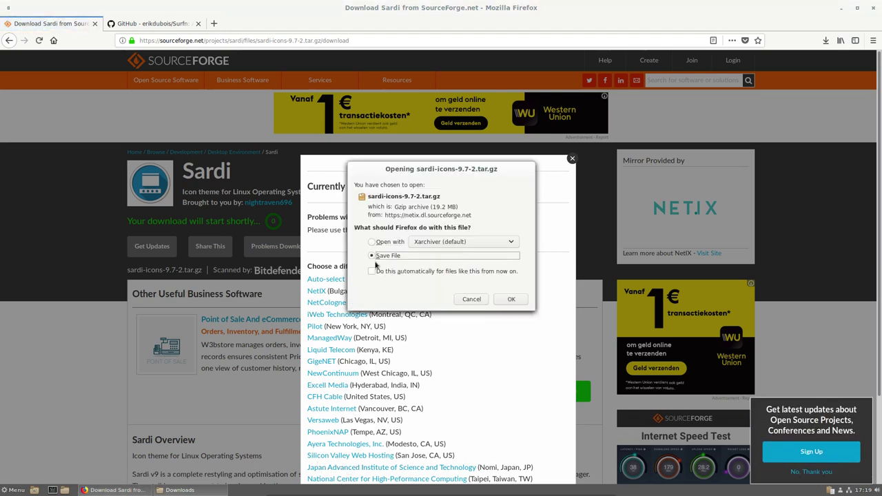
left_click(372, 271)
left_click(510, 317)
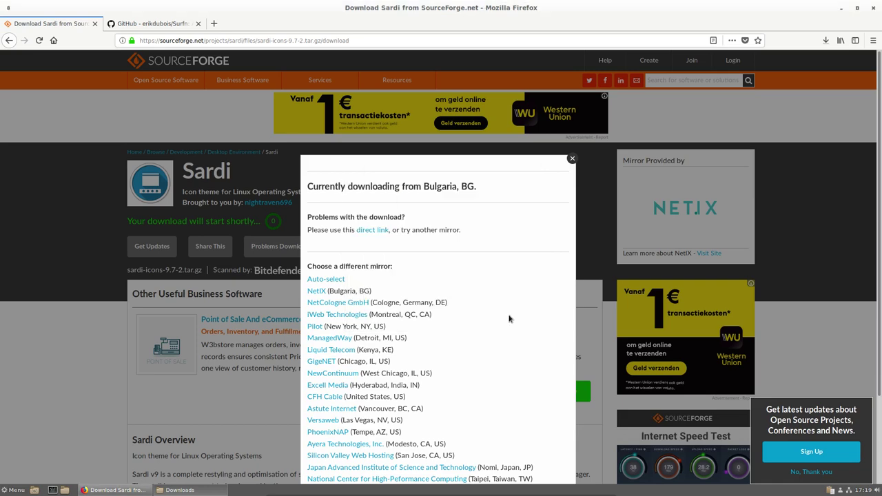
- Close the mirror overlay, open the Downloads folder, and minimize Firefox
left_click(572, 160)
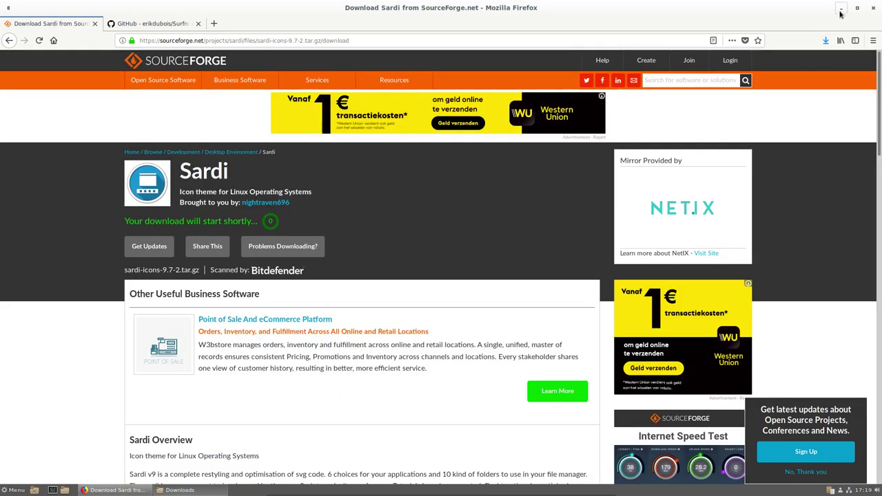
left_click(825, 42)
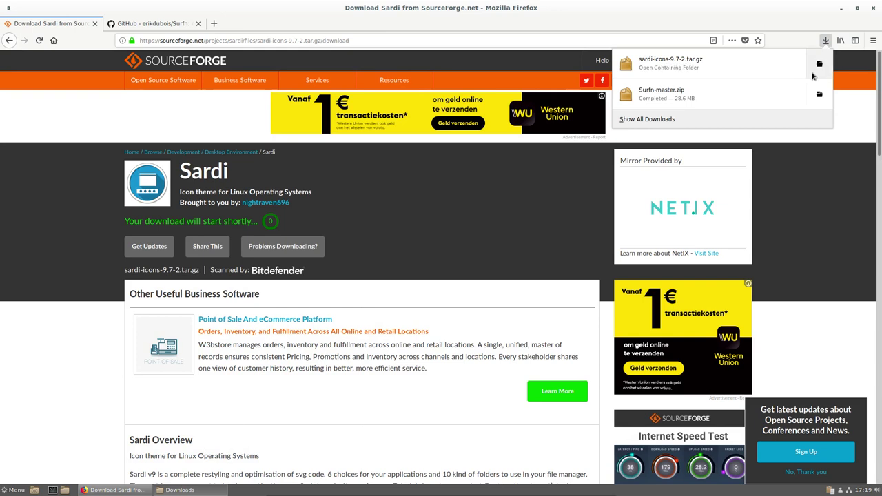
left_click(819, 63)
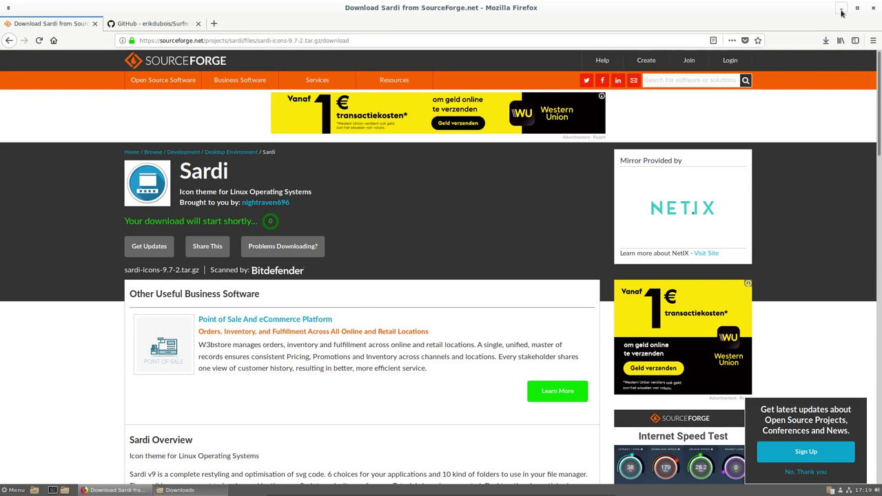
left_click(841, 12)
- Extract Surfn-master.zip and sardi-icons-9.7-2.tar.gz in place in Downloads
right_click(435, 177)
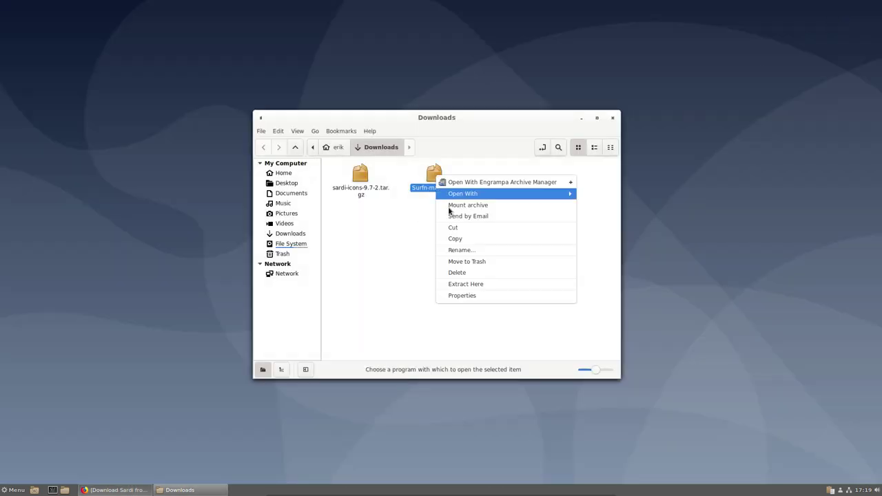
left_click(481, 280)
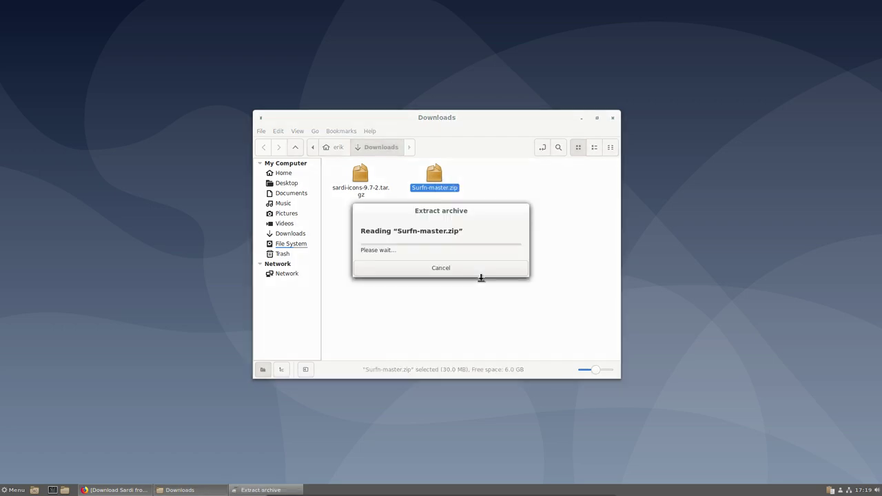
right_click(365, 178)
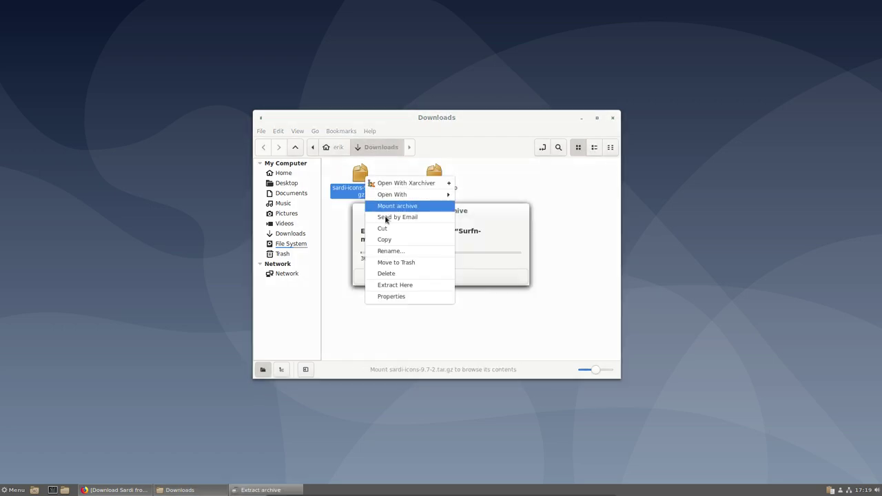
left_click(399, 284)
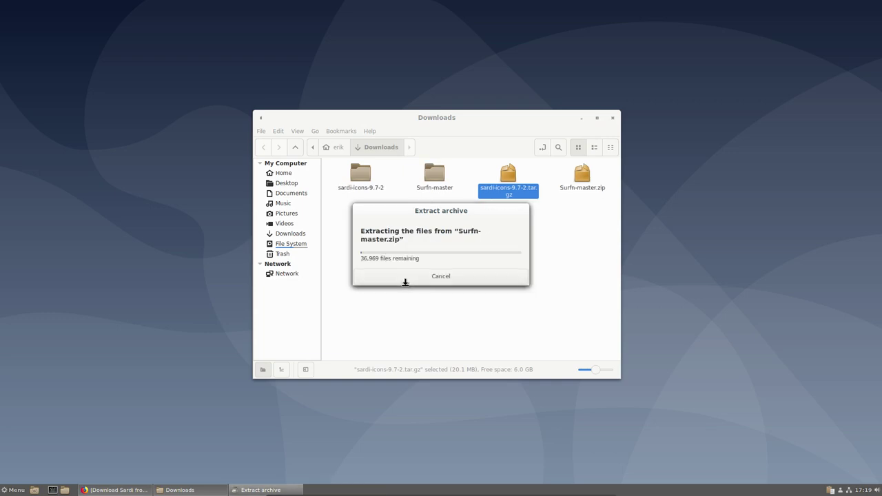
left_click_drag(468, 212, 182, 36)
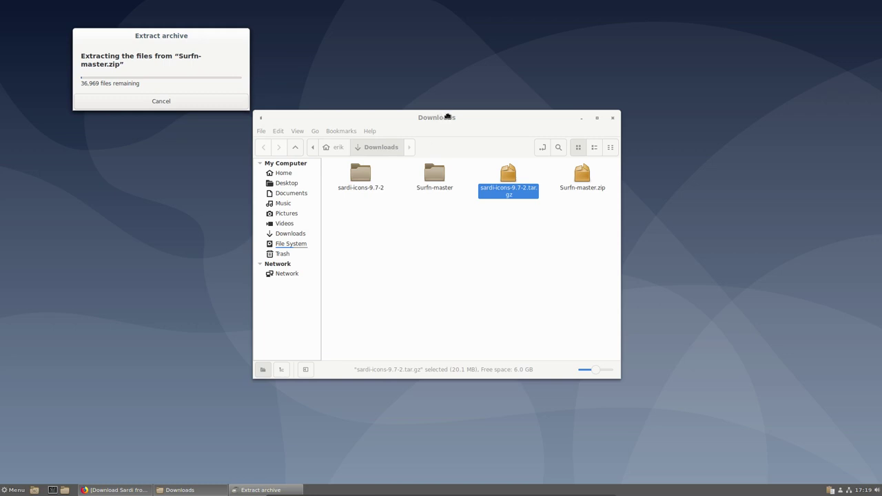
left_click_drag(443, 116, 601, 120)
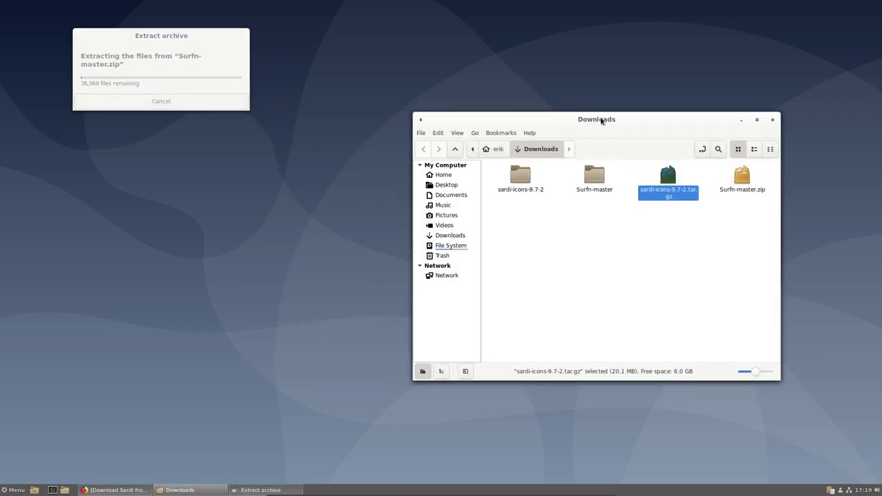
- Open a Home window beside Downloads and show hidden files with Ctrl+H
left_click(64, 490)
left_click_drag(382, 120, 159, 205)
key("ctrl+h")
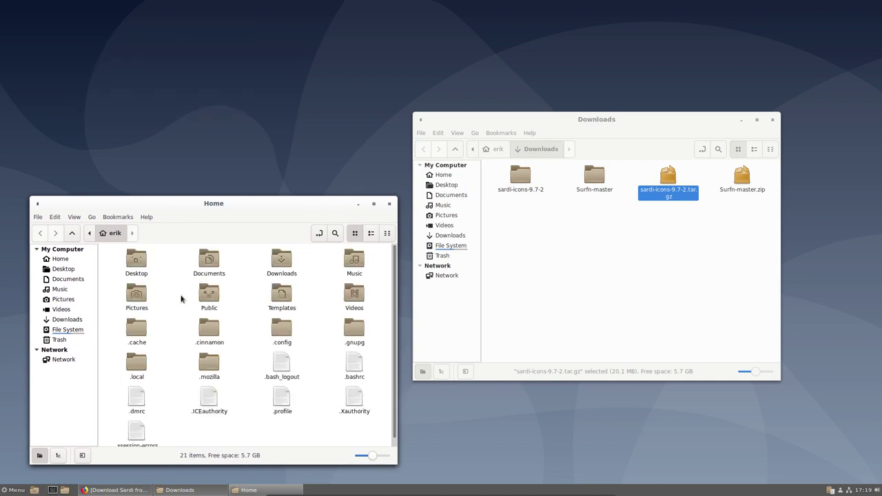
right_click(173, 357)
key("Escape")
- Create a .icons folder in Home and move all 22 Sardi icon folders into it
type(".")
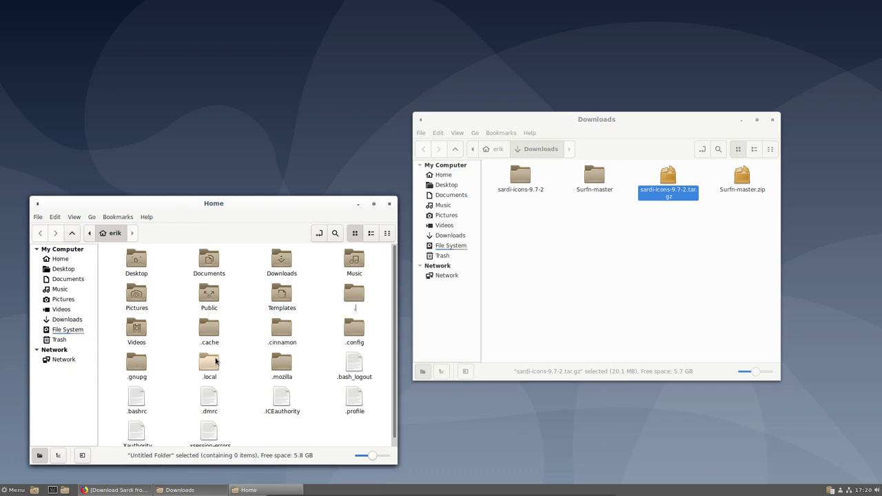
type("icons")
key("Return")
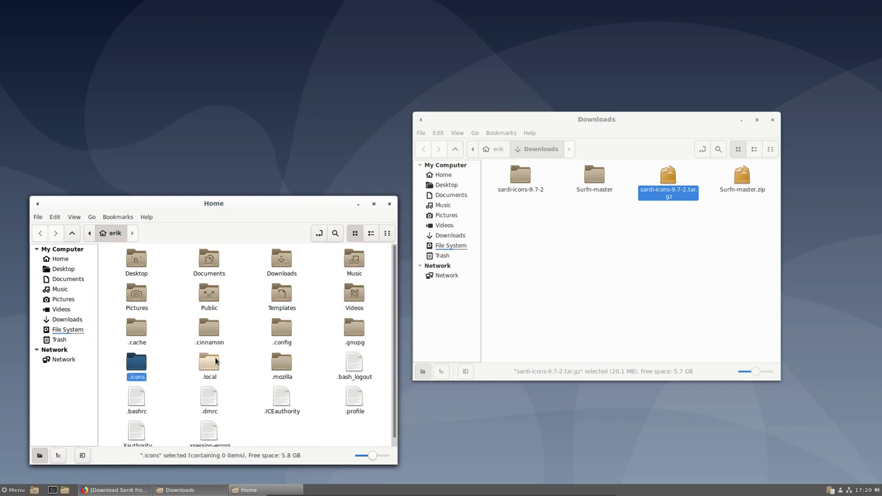
double_click(137, 364)
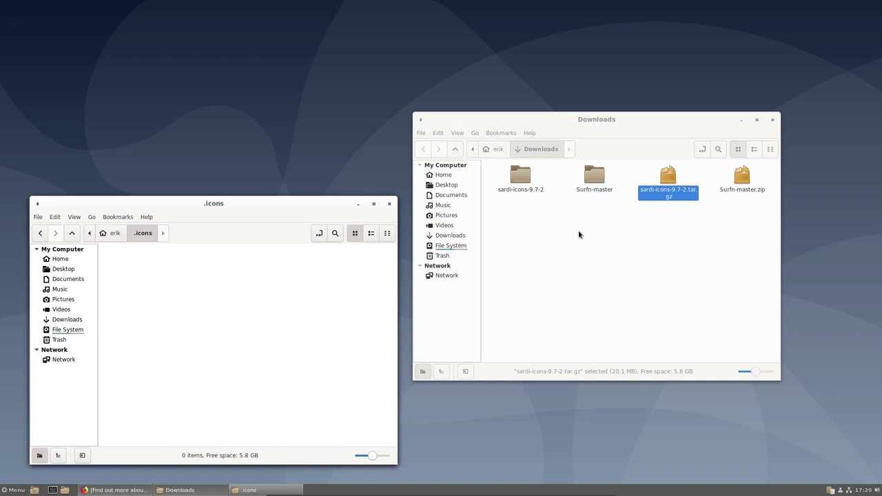
double_click(527, 180)
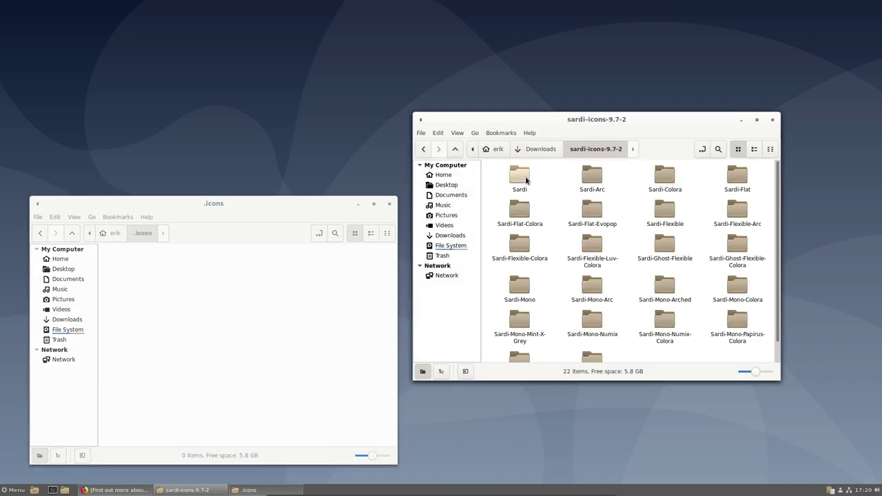
scroll(611, 289, "down", 1)
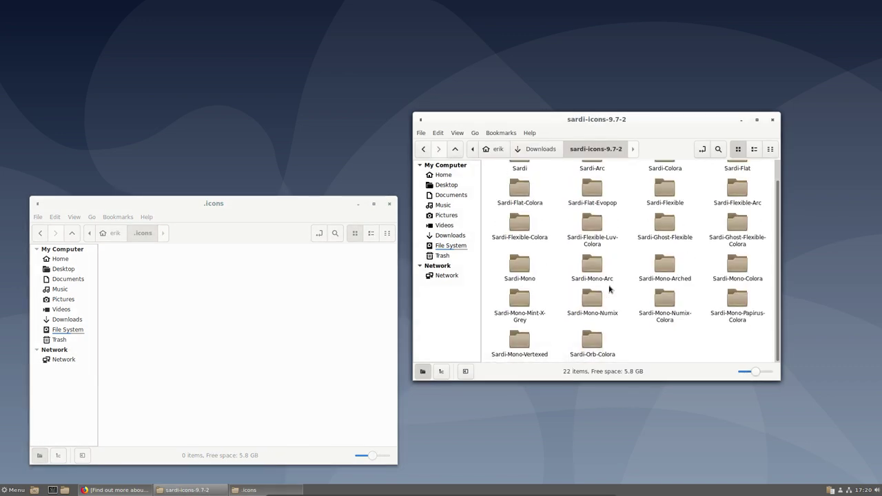
key("ctrl+a")
left_click_drag(520, 191, 262, 303)
- Move all 17 folders from Surfn-master/surfn-icons into .icons and close that window
left_click(531, 149)
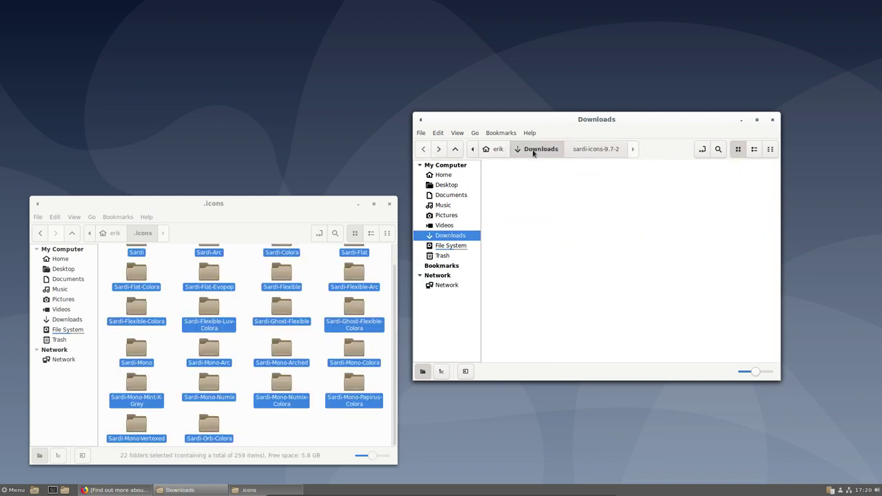
double_click(592, 178)
double_click(523, 180)
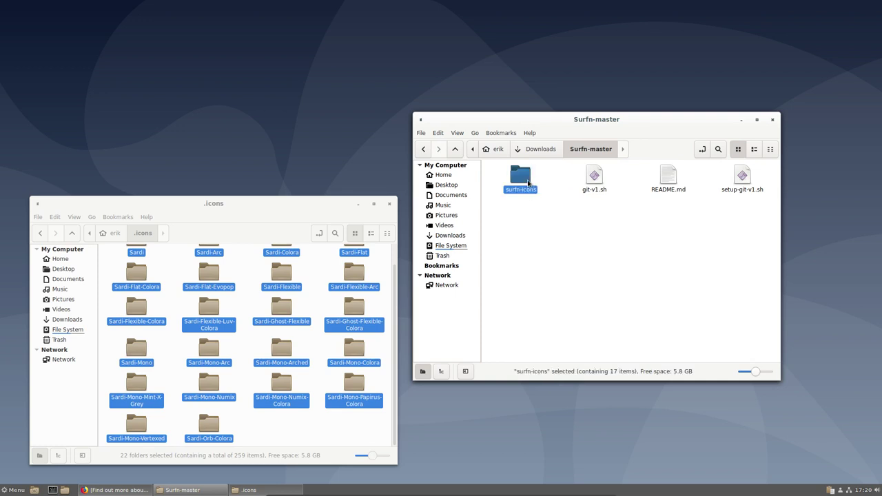
key("ctrl+a")
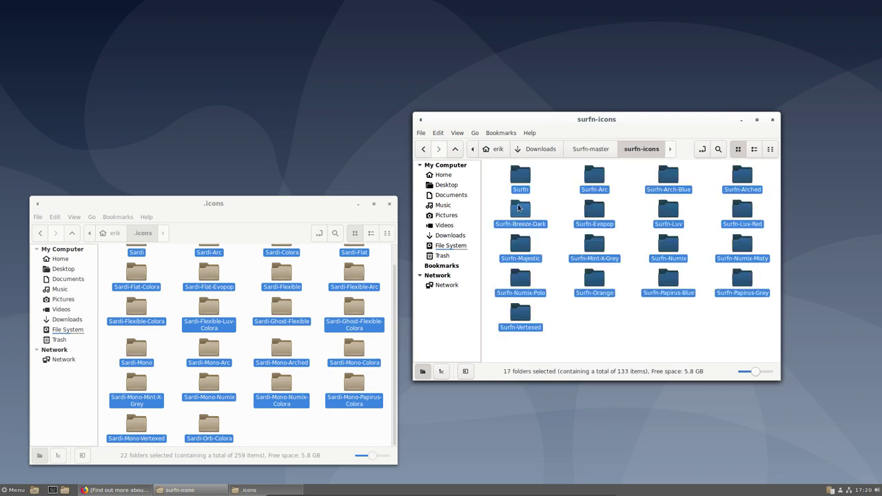
left_click_drag(525, 214, 329, 344)
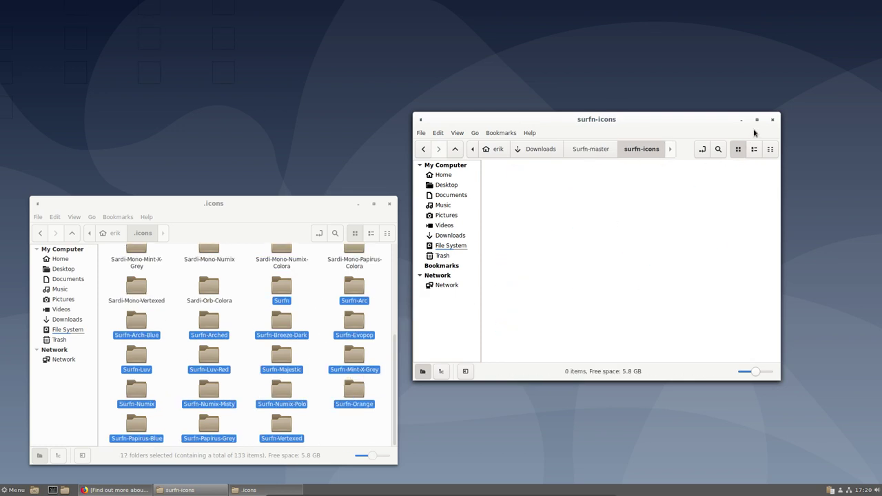
left_click(772, 119)
- Close the .icons window and launch Themes settings by searching 'the' in the menu
left_click(390, 203)
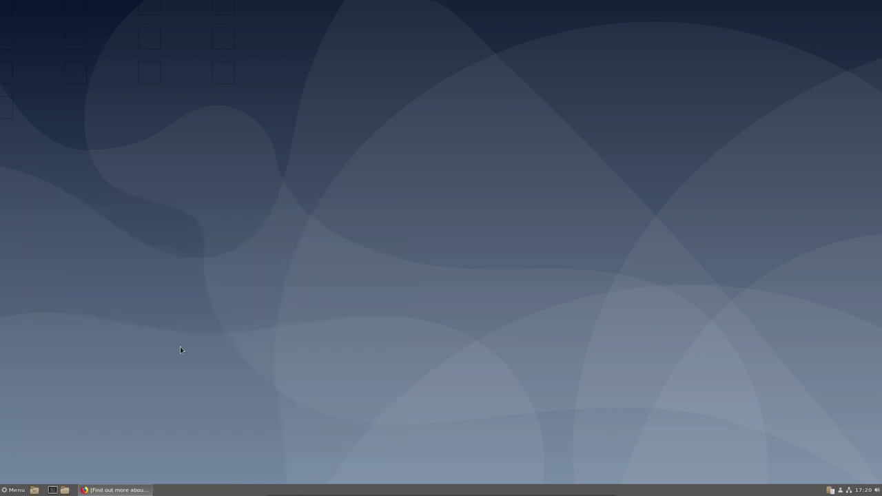
left_click(6, 491)
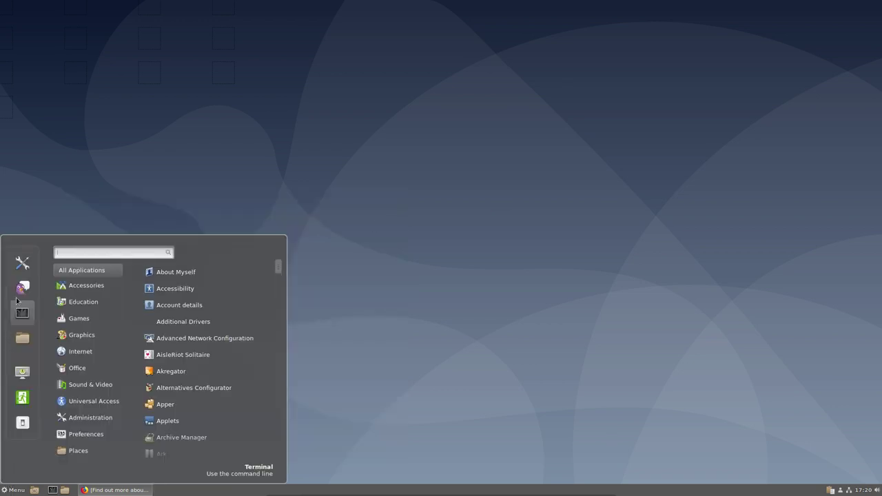
left_click(25, 265)
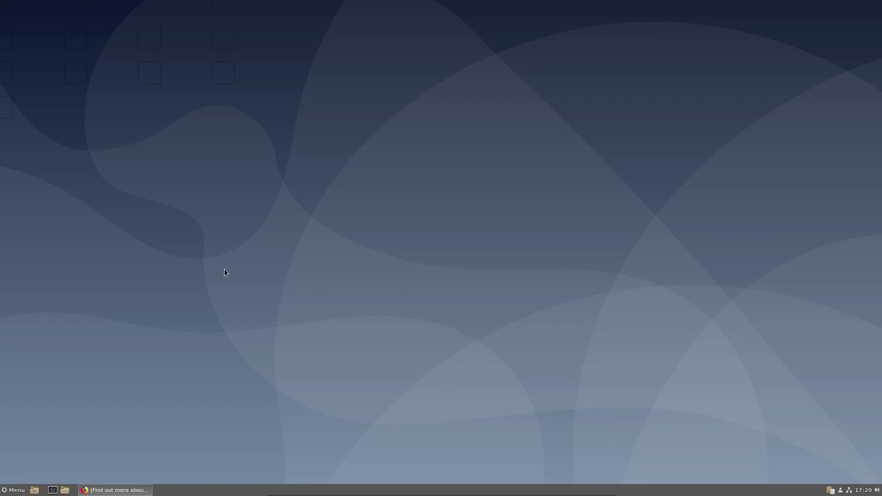
left_click(23, 491)
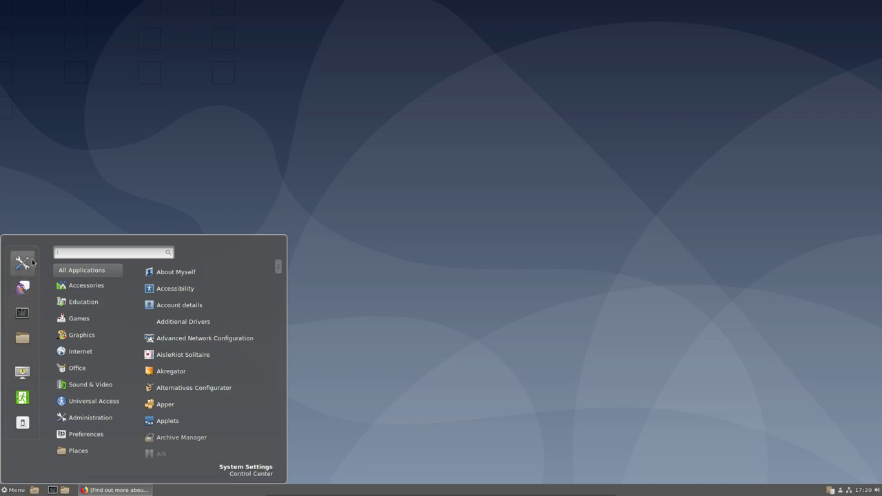
type("them")
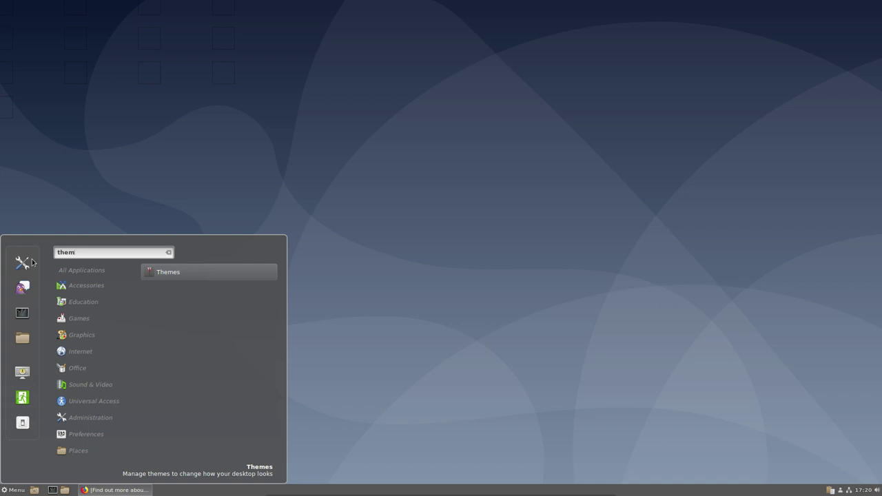
key("Return")
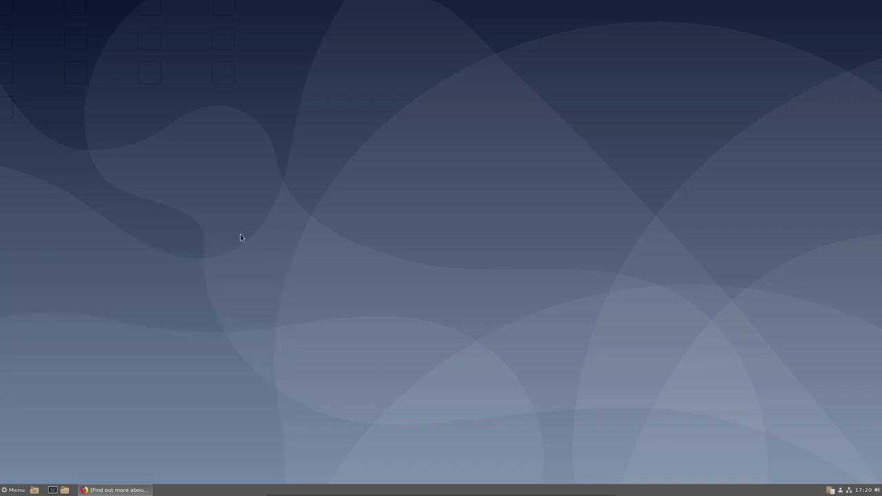
- Restore Firefox and close it along with both of its tabs
left_click(137, 490)
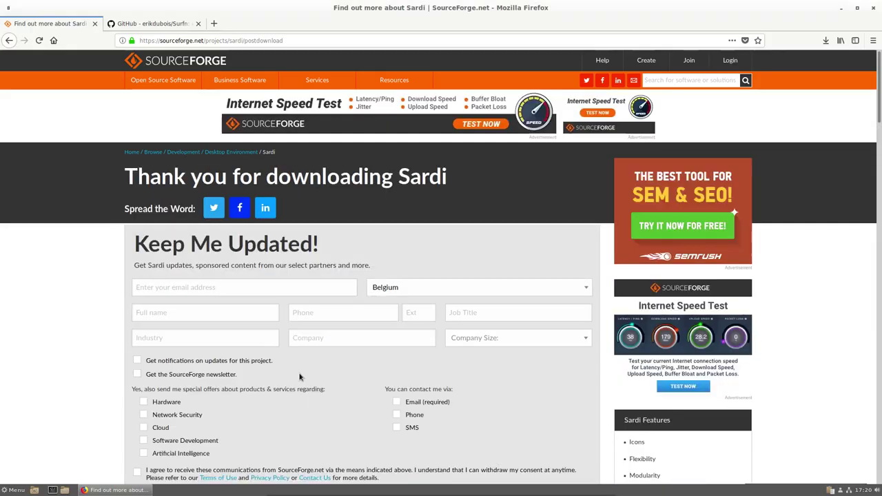
left_click(873, 8)
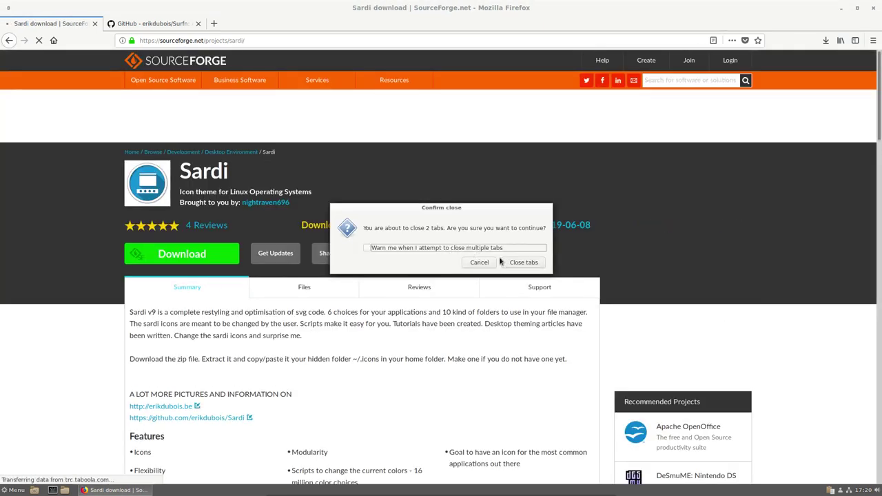
left_click(513, 262)
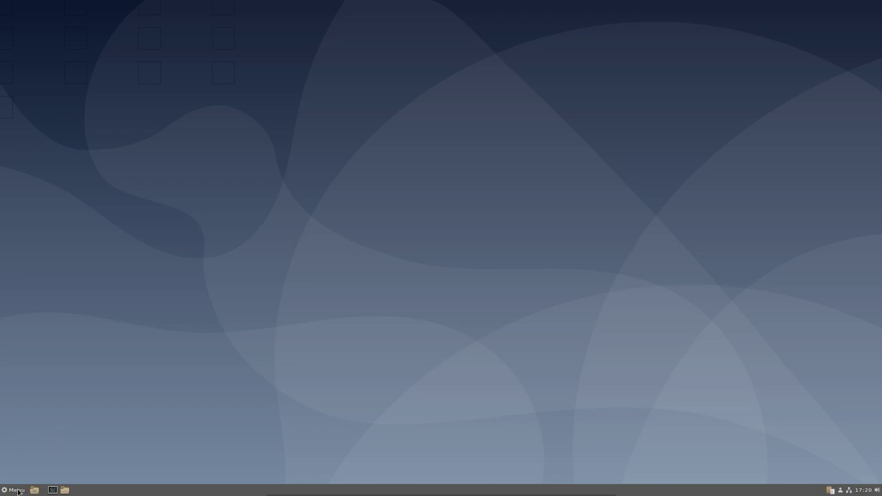
- Browse through the application menu categories and their app lists
left_click(16, 490)
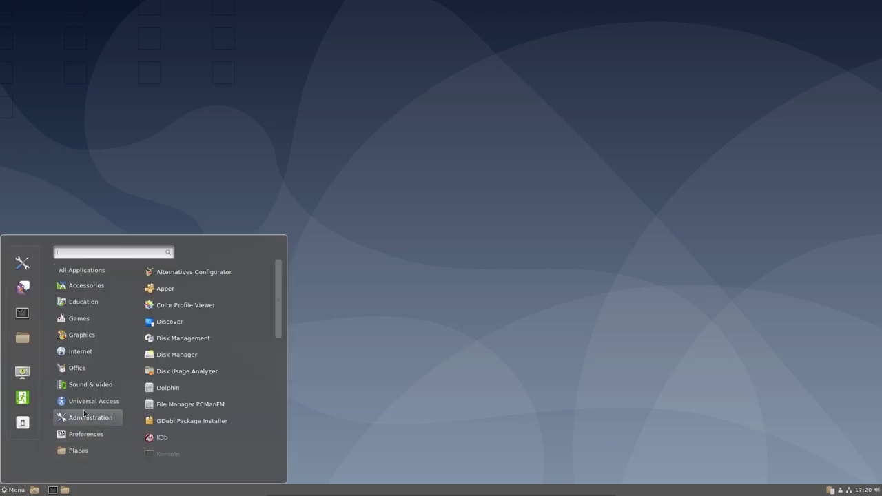
mouse_move(92, 353)
mouse_move(63, 266)
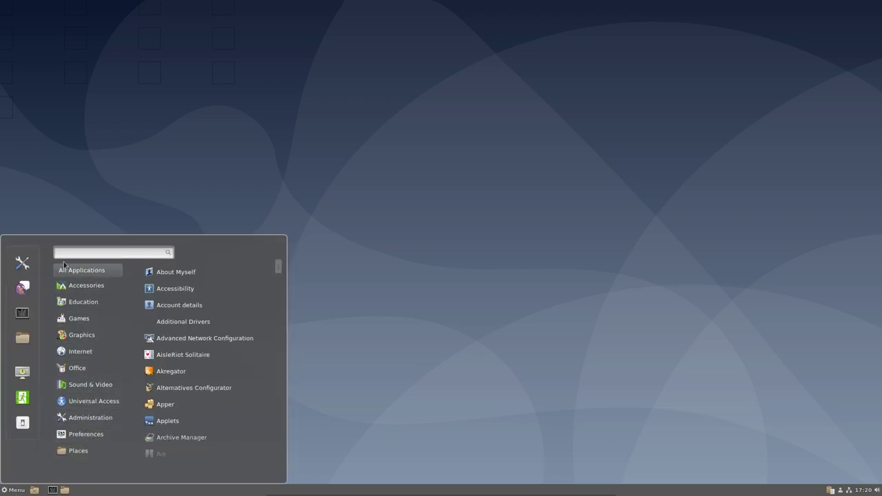
mouse_move(90, 293)
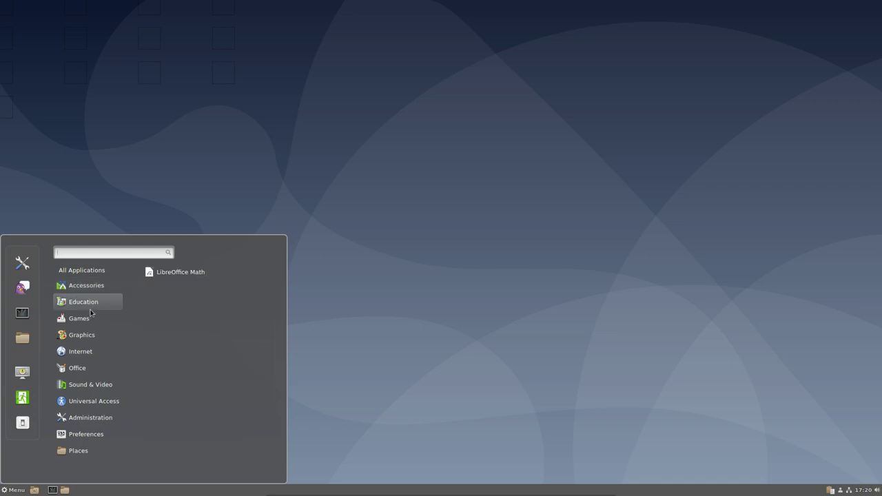
mouse_move(91, 318)
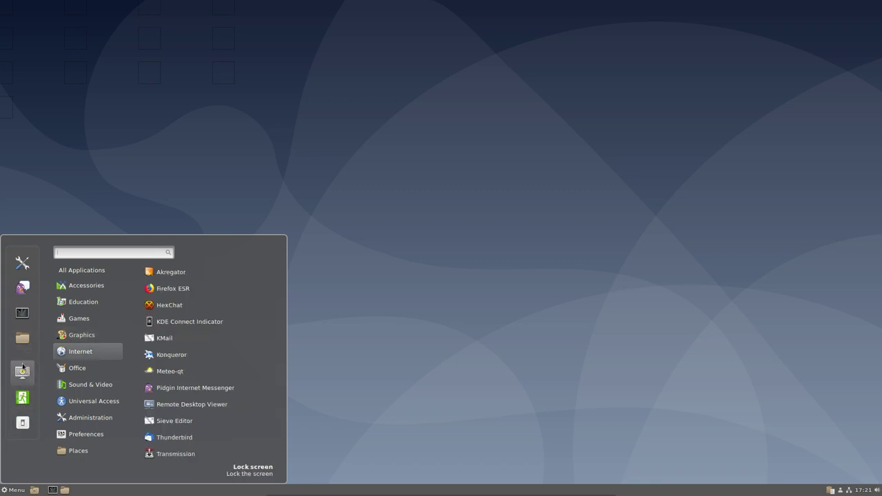
mouse_move(80, 419)
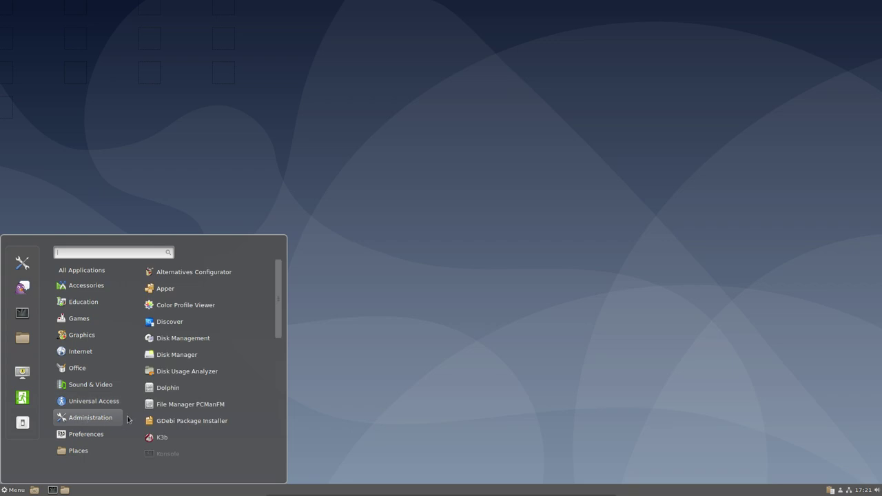
scroll(188, 423, "down", 5)
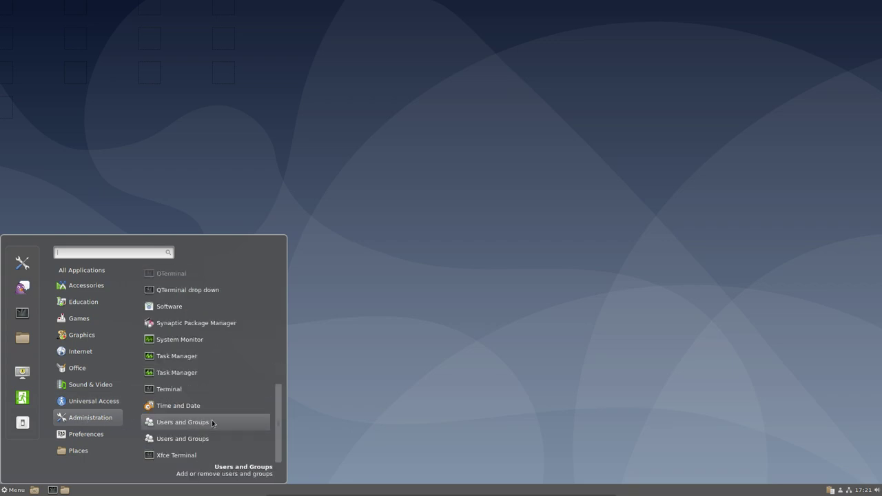
scroll(212, 422, "up", 2)
scroll(211, 423, "up", 4)
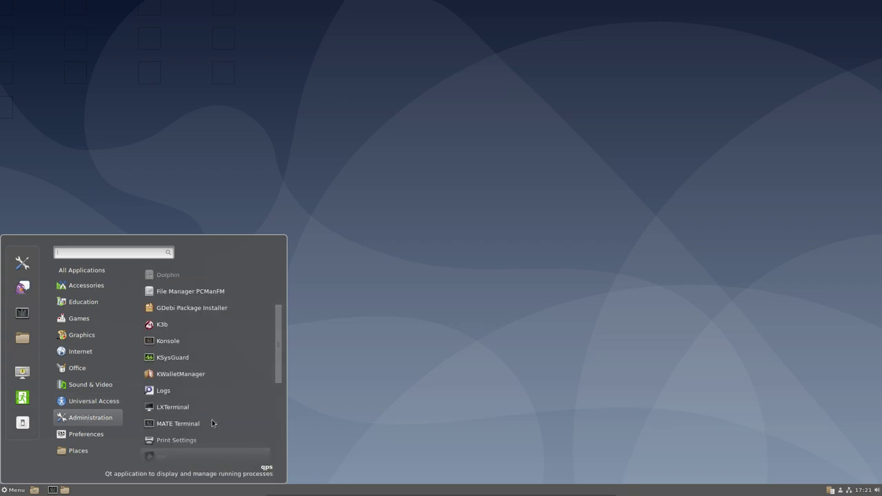
scroll(212, 422, "up", 3)
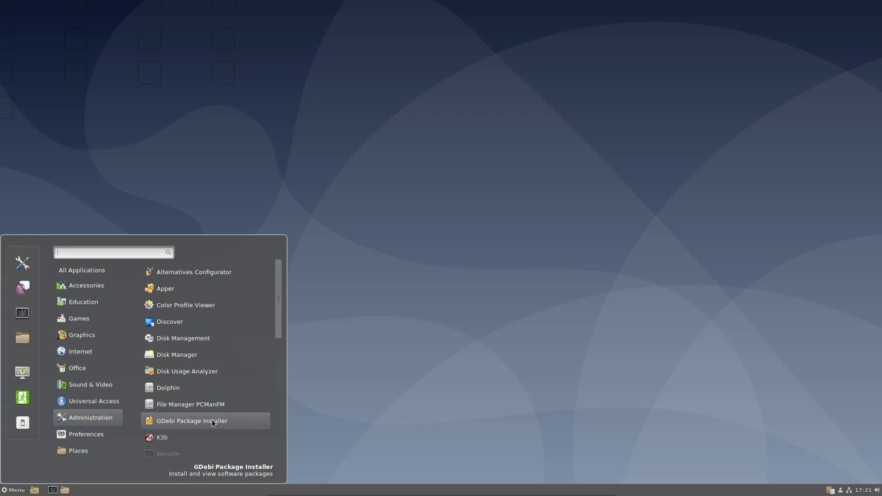
scroll(212, 422, "down", 3)
scroll(212, 422, "down", 4)
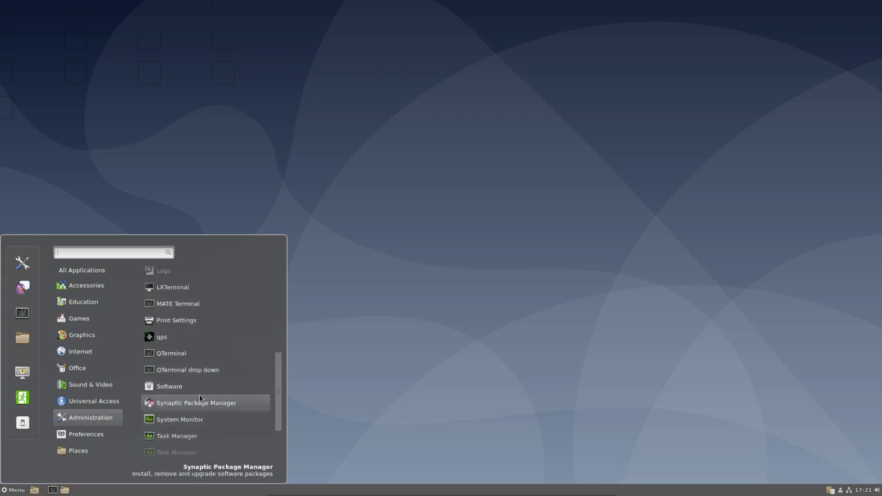
scroll(200, 398, "down", 3)
scroll(200, 398, "up", 4)
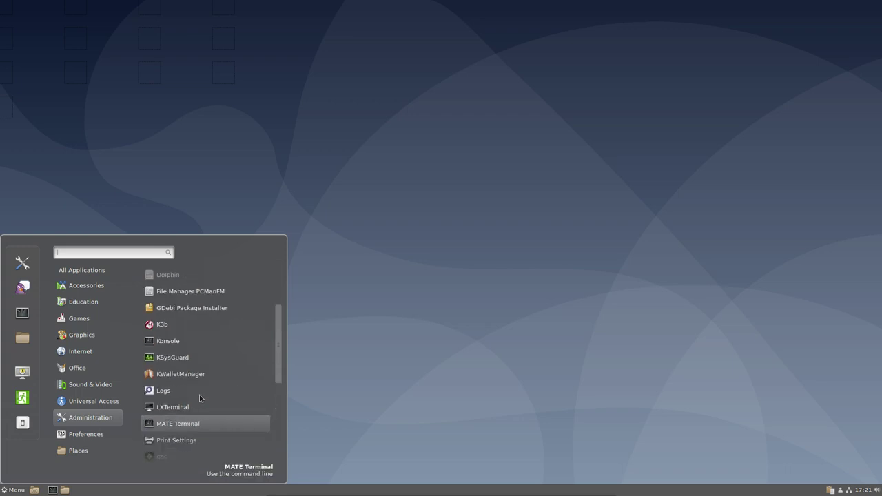
scroll(200, 398, "up", 4)
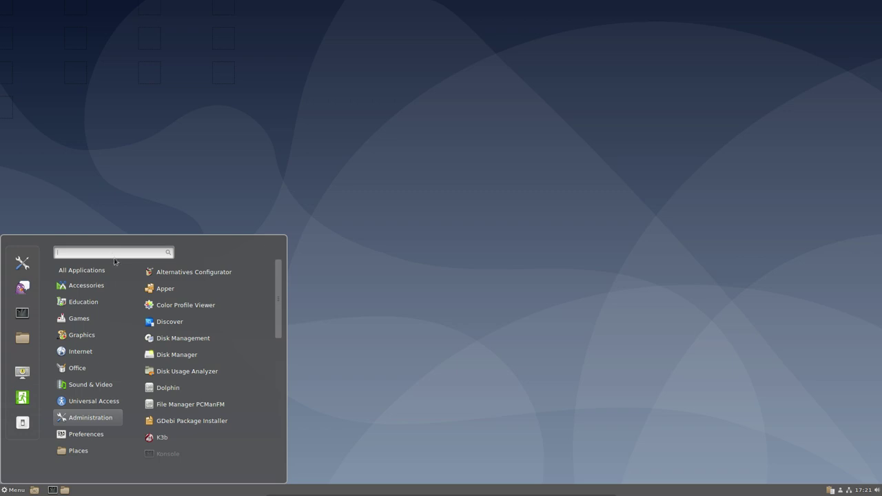
left_click(323, 254)
- Choose Quit from the menu, then cancel the shutdown
left_click(21, 490)
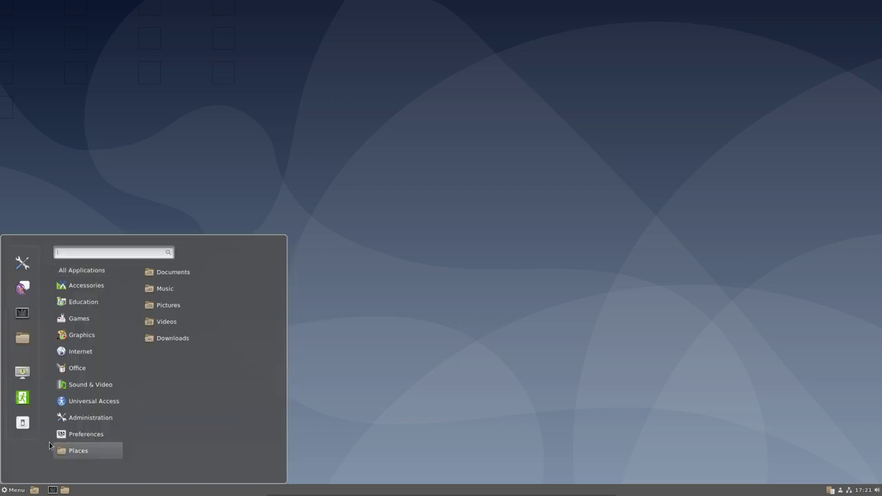
left_click(22, 422)
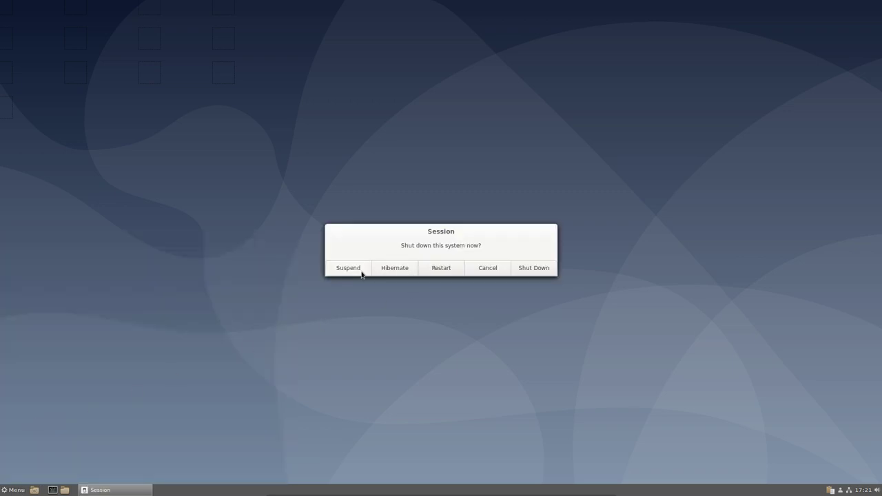
left_click(489, 269)
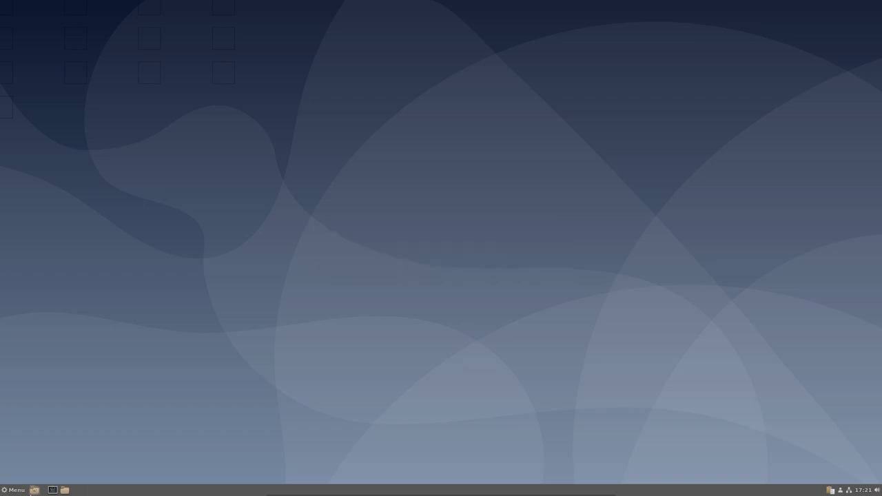
- Log out of the Cinnamon session from the menu's Logout button
left_click(13, 490)
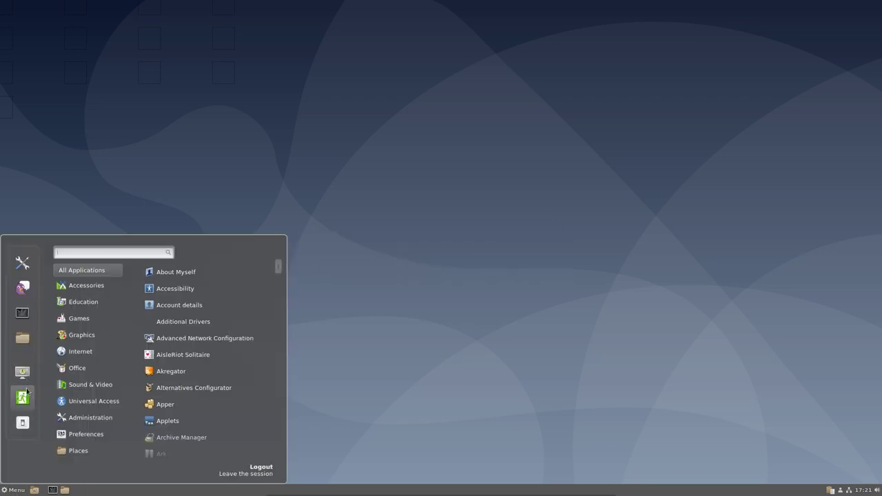
left_click(22, 397)
left_click(488, 268)
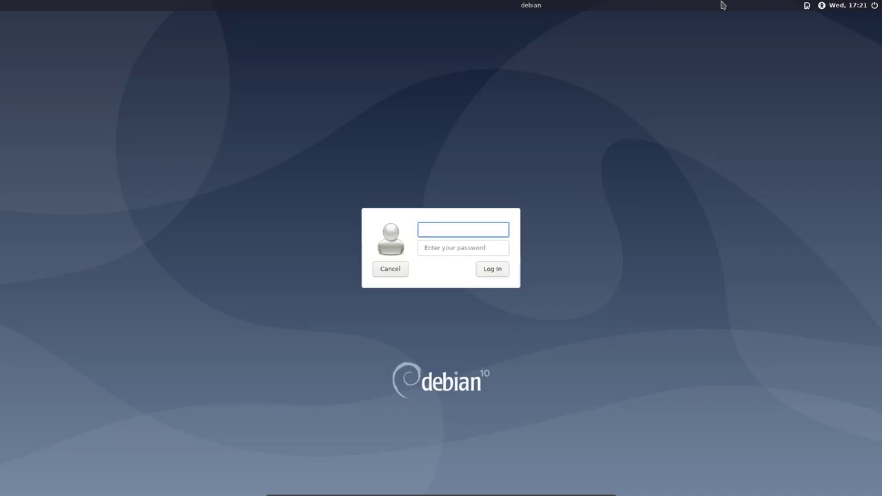
- Sign back in at LightDM by entering the username and account password
left_click(807, 5)
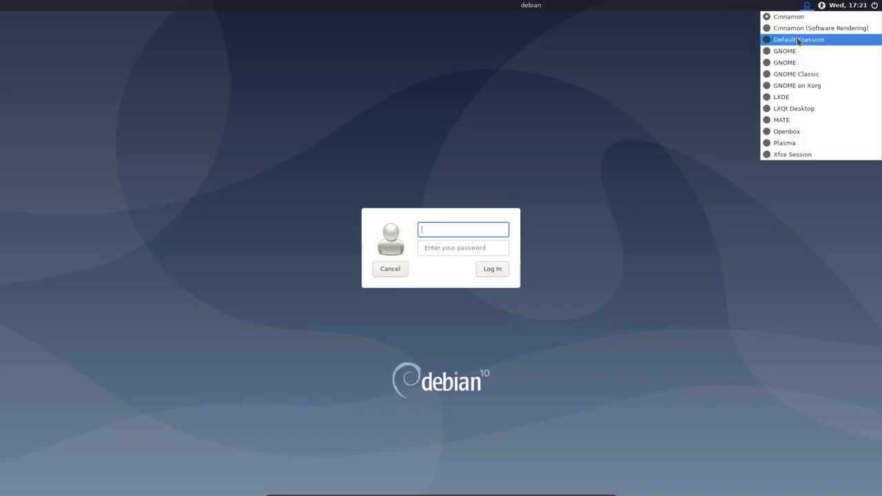
left_click(798, 29)
type("erik")
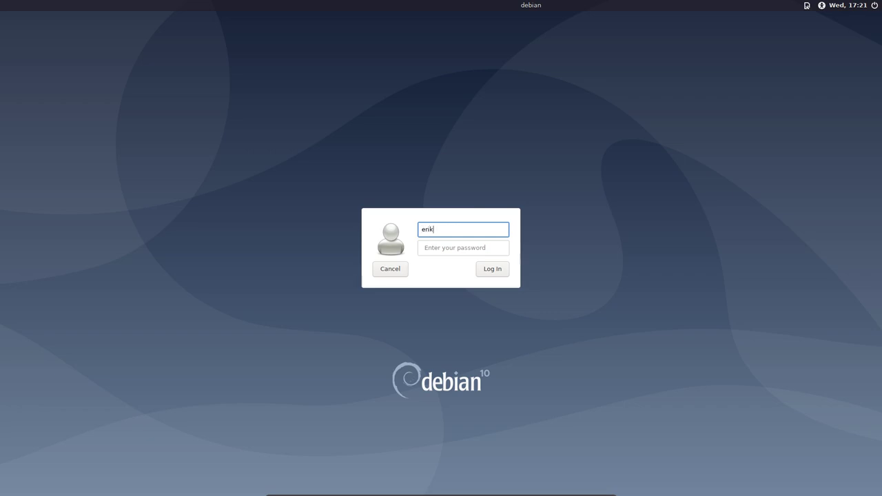
key("Tab")
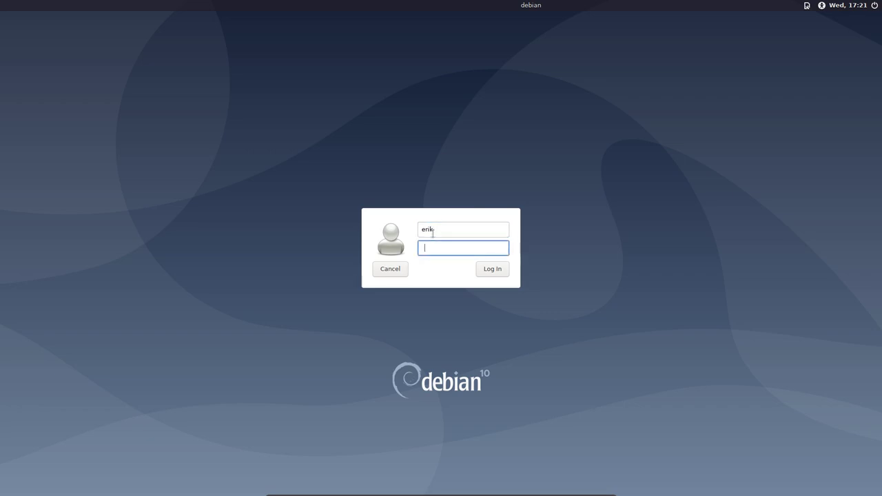
type("••••")
key("Return")
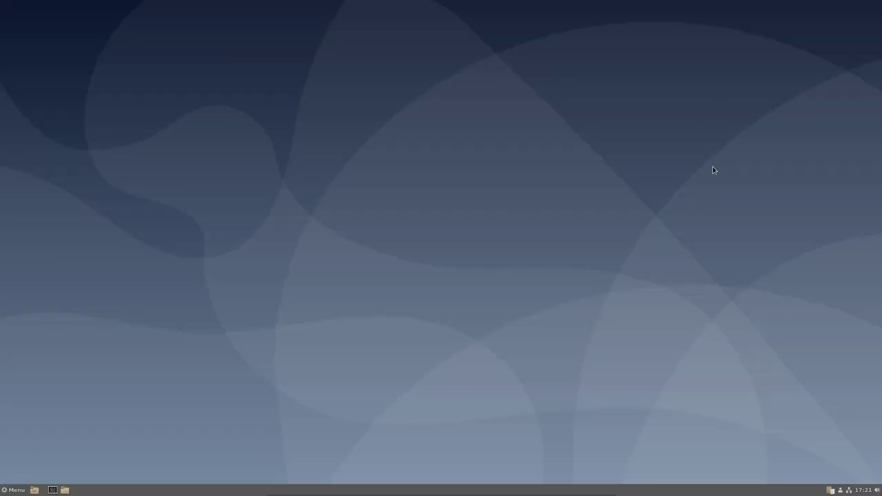
key("super")
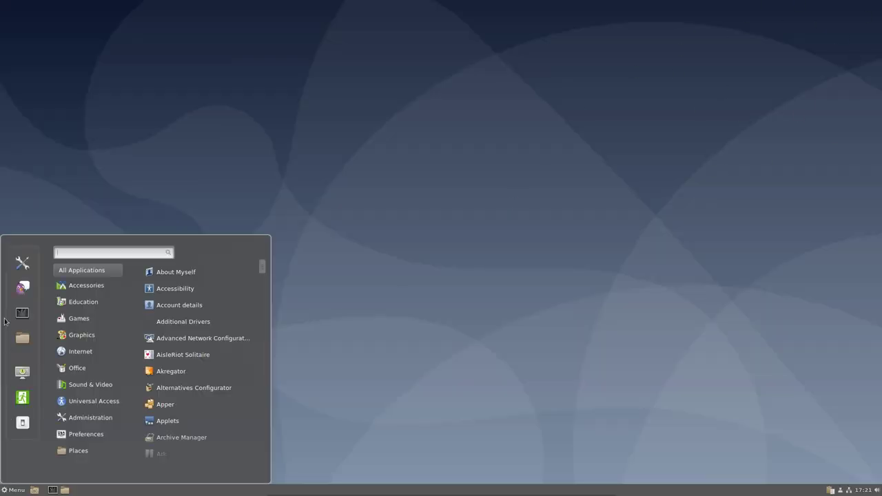
left_click(20, 270)
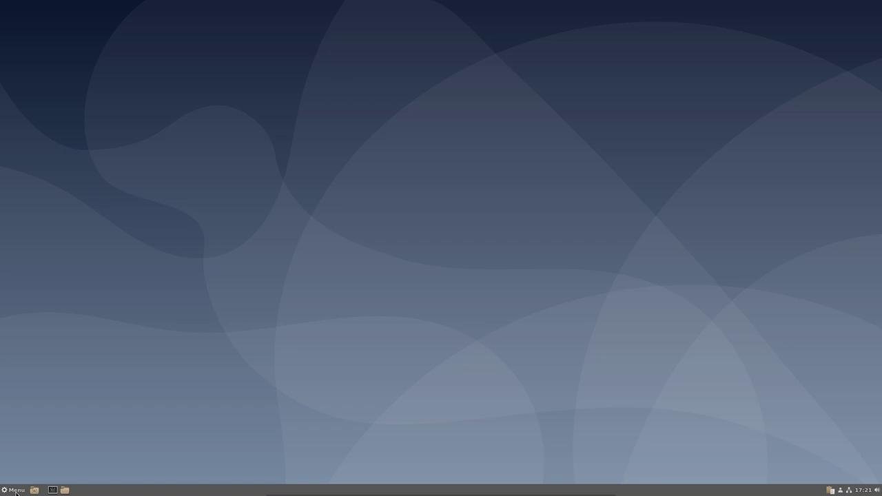
left_click(16, 490)
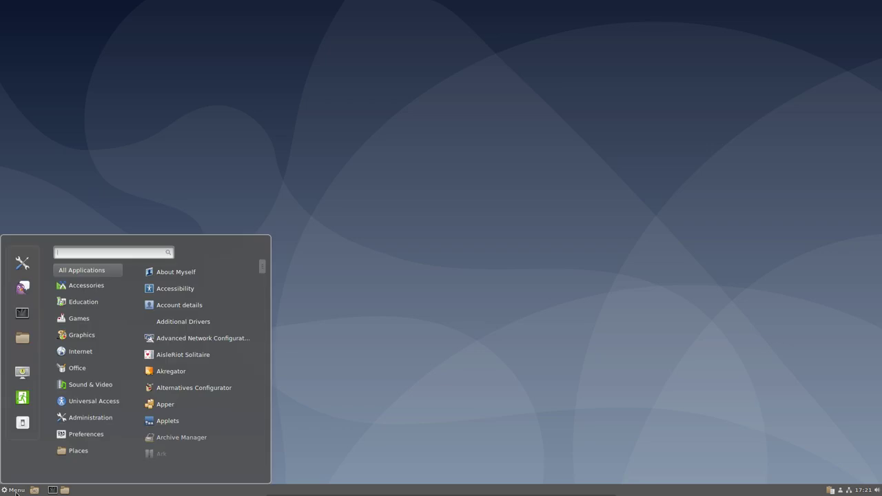
left_click(23, 267)
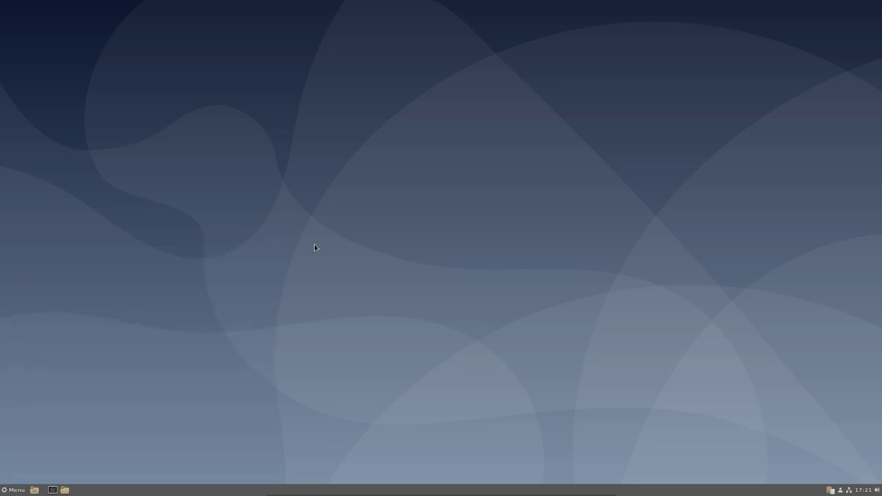
- List the cinnamon commands, run cinnamon-control-center, then close its System Settings window
type("cinnamon")
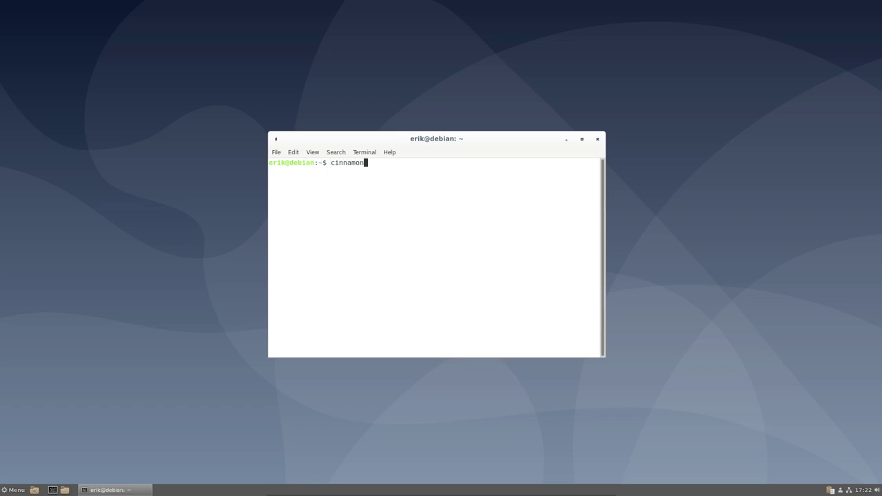
key("Tab")
key("Tab")
type("-c")
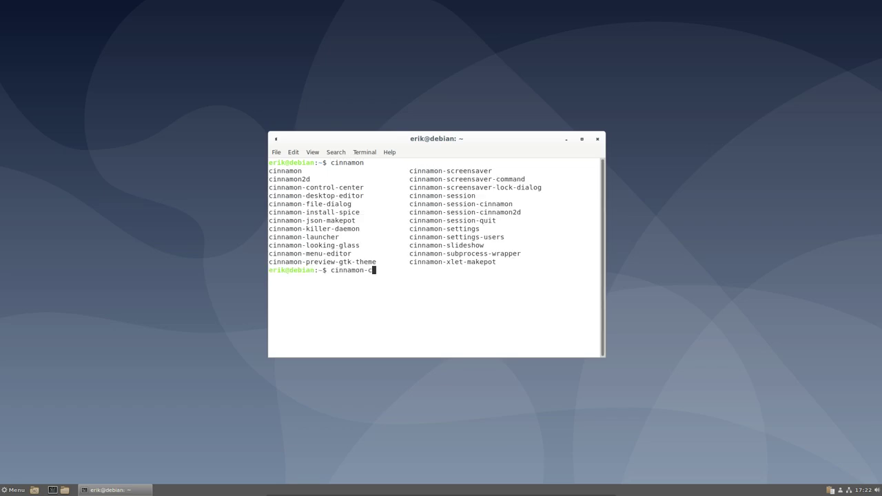
key("Tab")
key("Return")
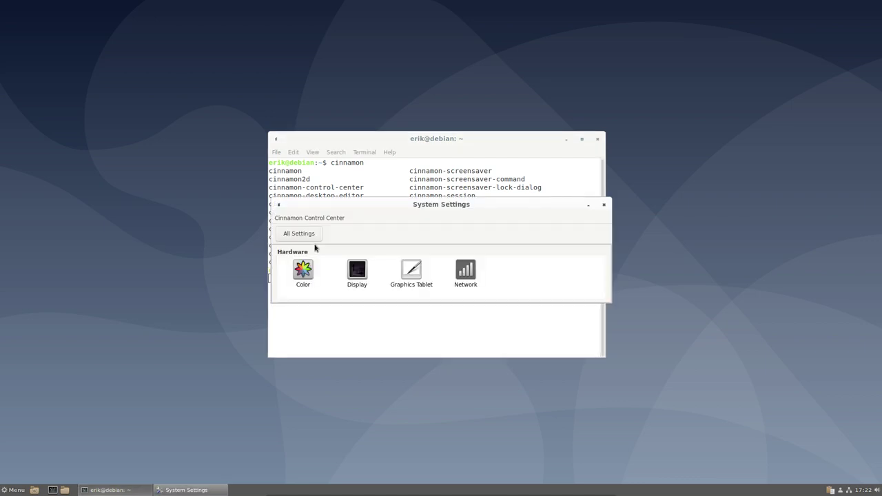
left_click_drag(425, 210, 252, 68)
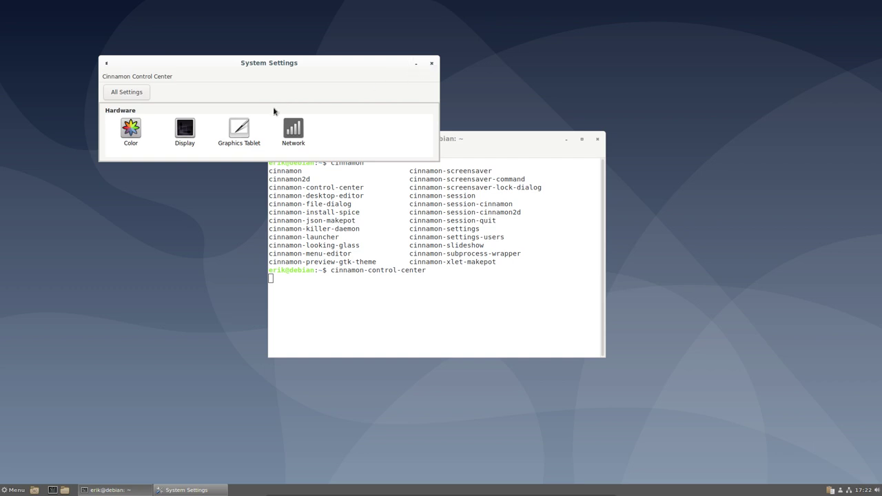
left_click(432, 63)
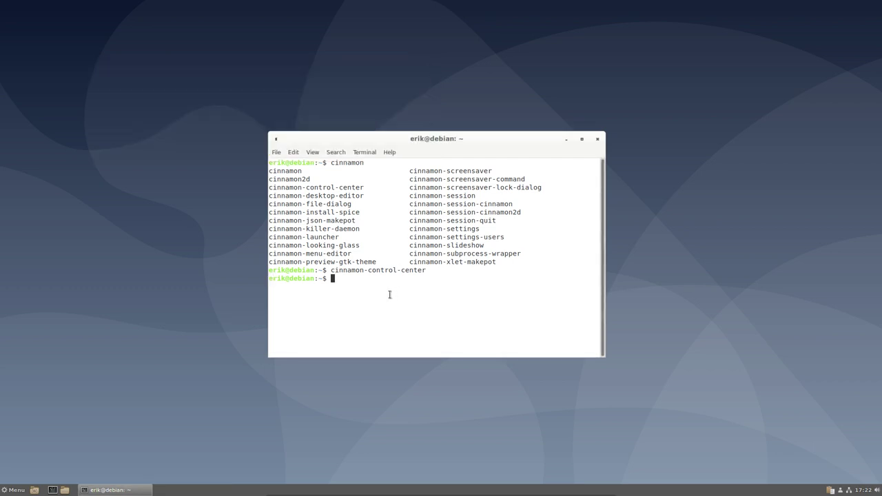
- Run cinnamon-settings and scroll up through its PIL.Image AttributeError traceback
type("cinnamon-settings")
key("Return")
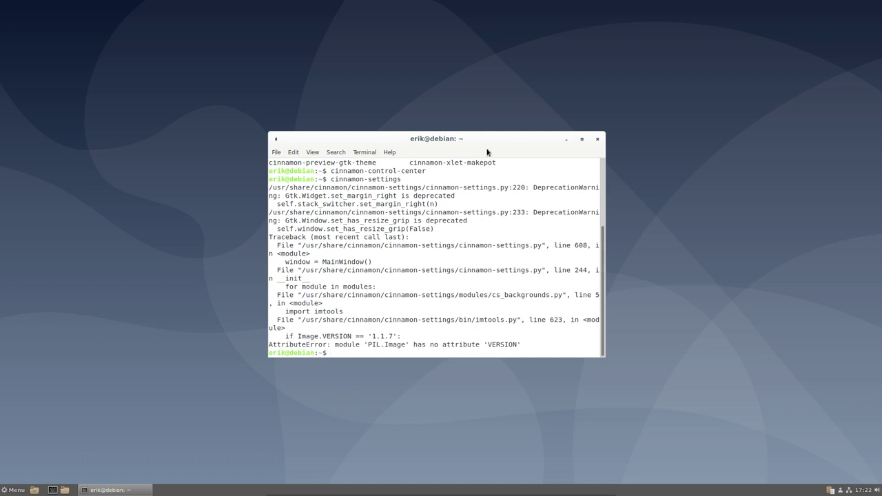
scroll(478, 258, "up", 2)
scroll(478, 258, "up", 2)
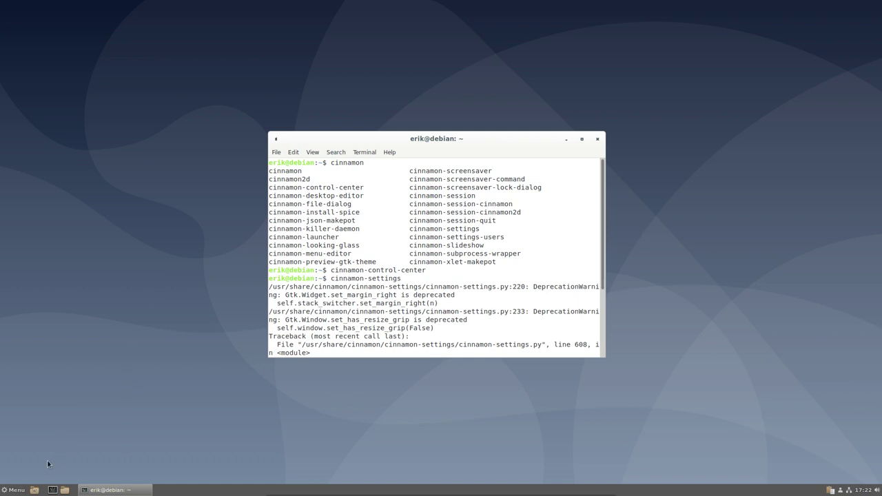
- Log out of the Cinnamon session from the application menu
left_click(14, 490)
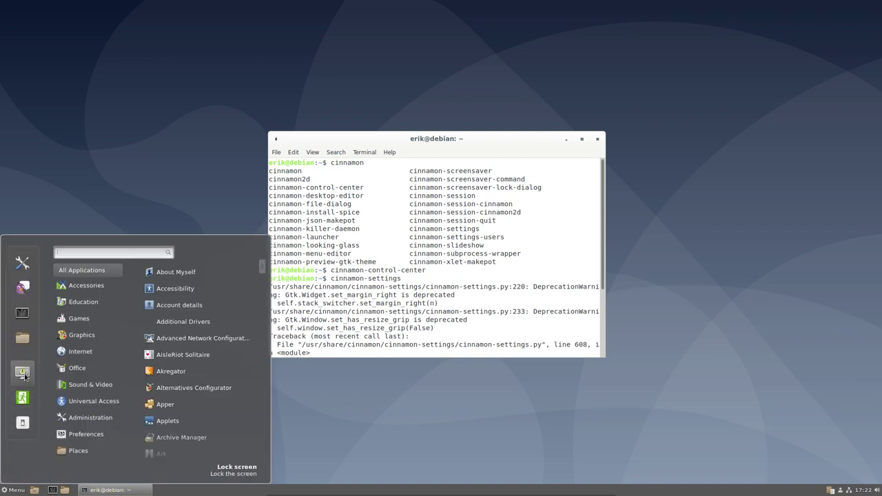
left_click(22, 403)
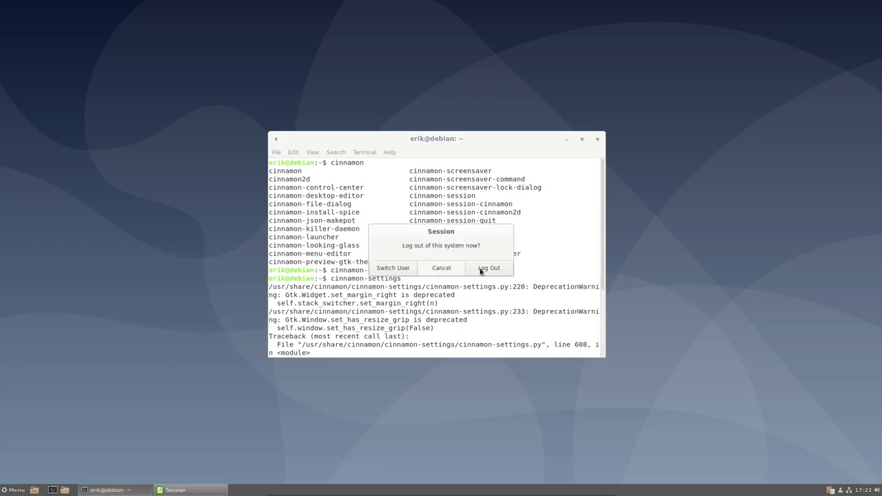
left_click(482, 270)
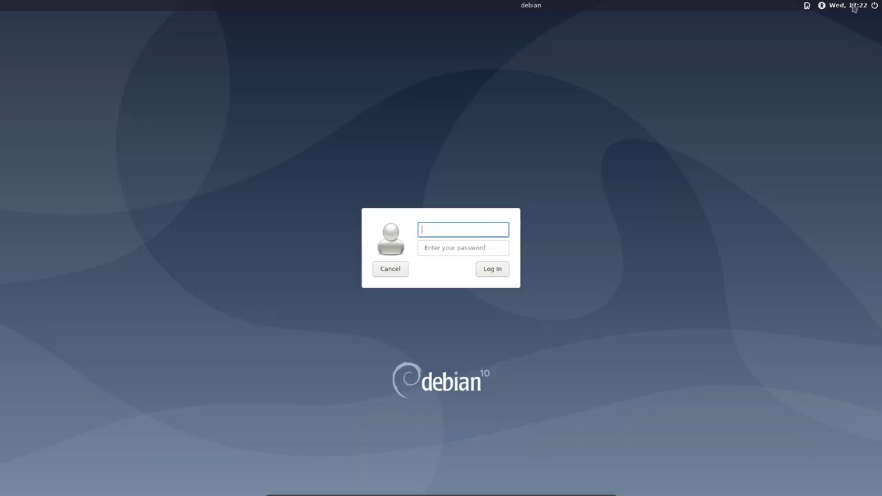
- Choose the GNOME session in LightDM and sign in with the username and password
left_click(810, 6)
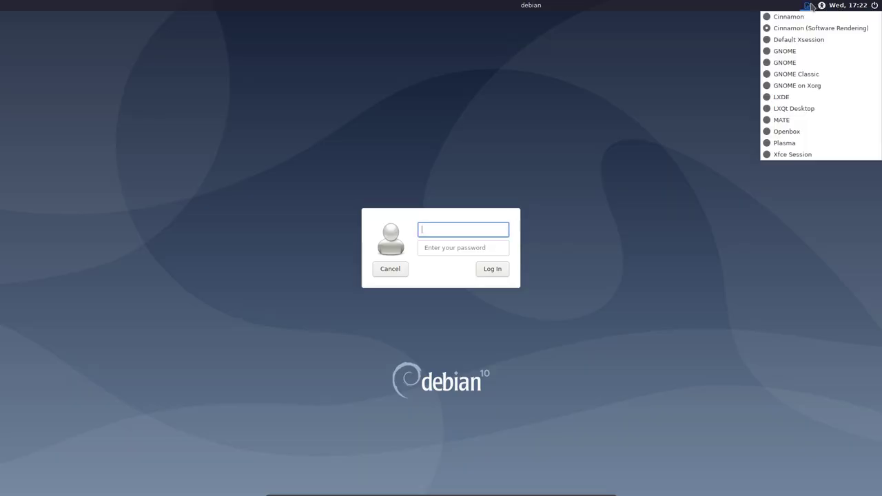
left_click(799, 51)
type("er")
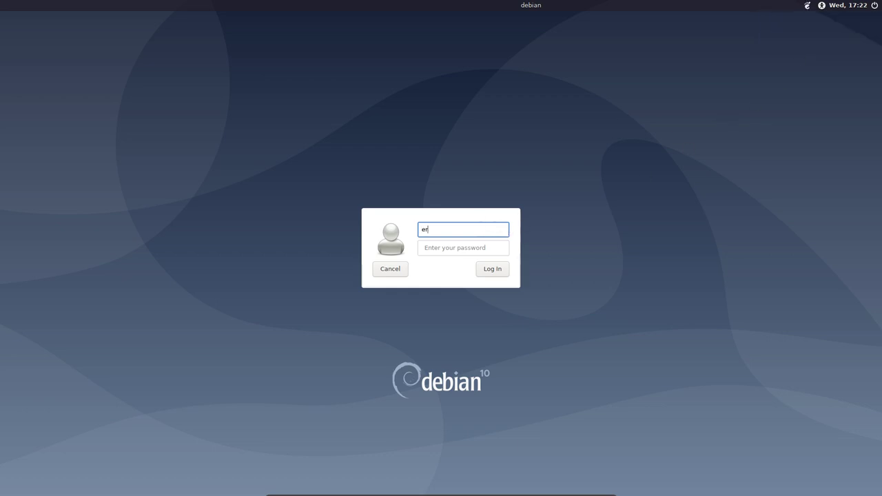
type("ik")
key("Tab")
type("*****")
key("Return")
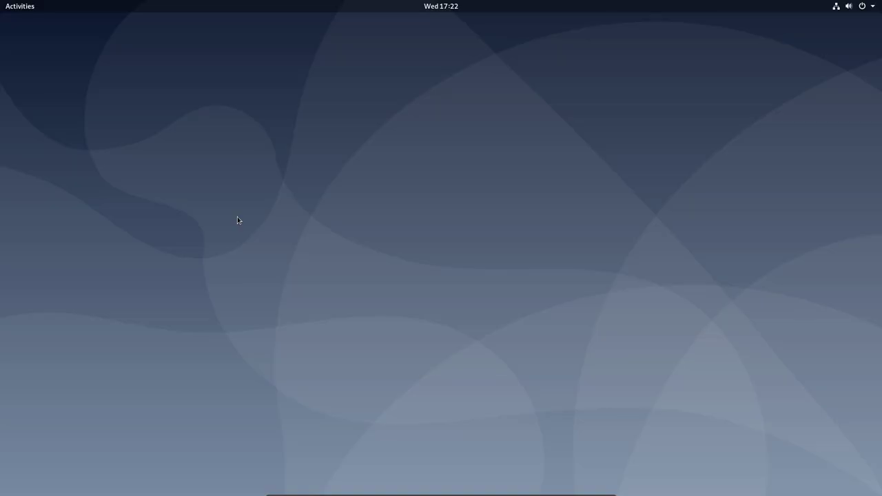
- Launch GNOME Tweaks by searching 'tweak' and show its Appearance page
left_click(14, 3)
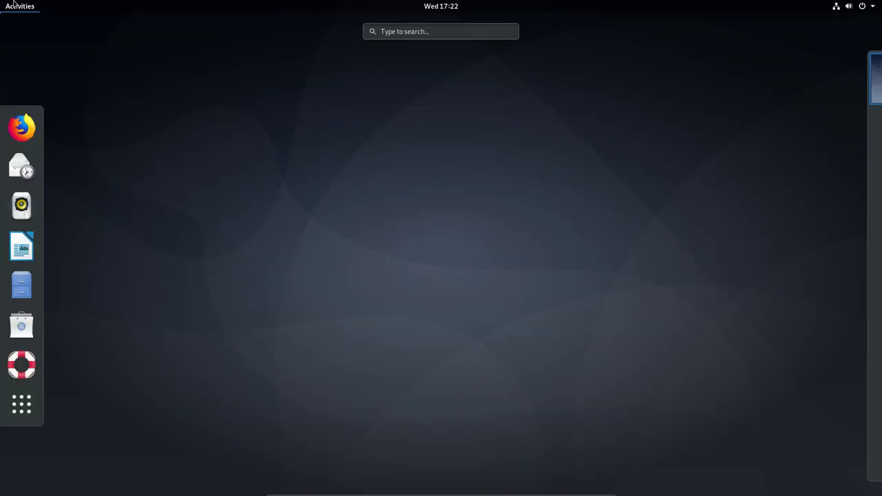
type("tweak")
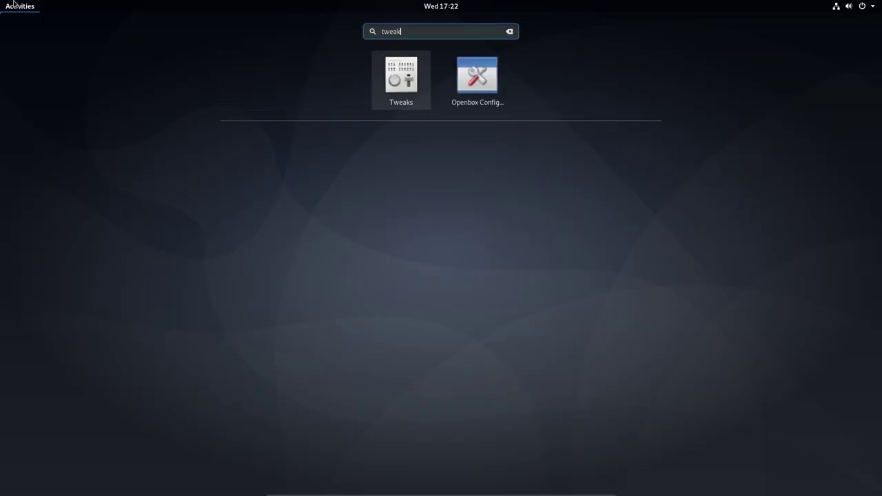
key("Return")
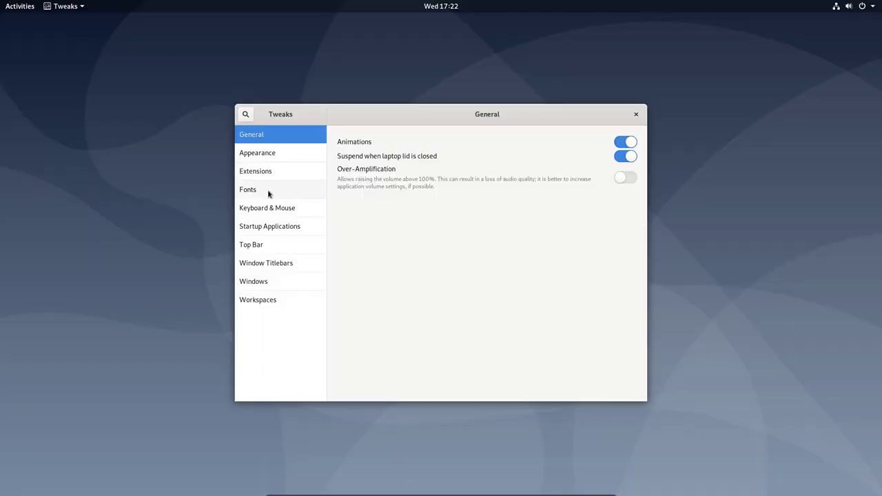
left_click(272, 156)
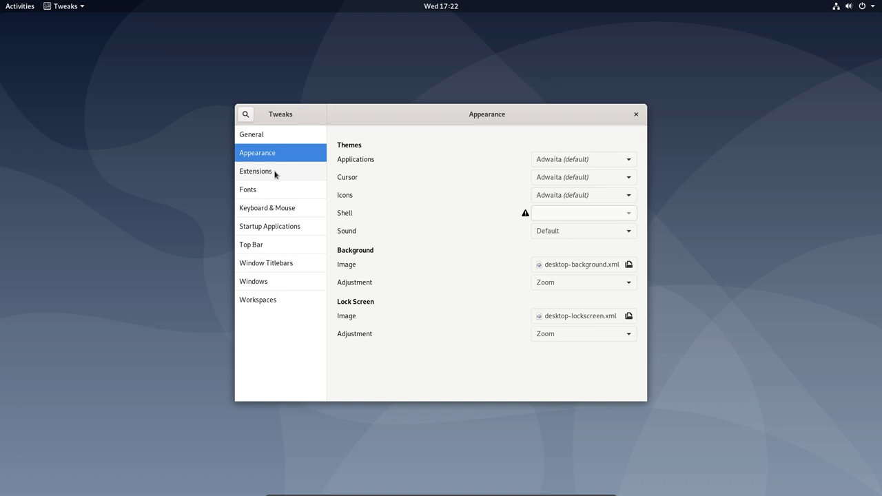
- Review the Applications theme list twice, leaving it at Adwaita (default)
left_click(587, 164)
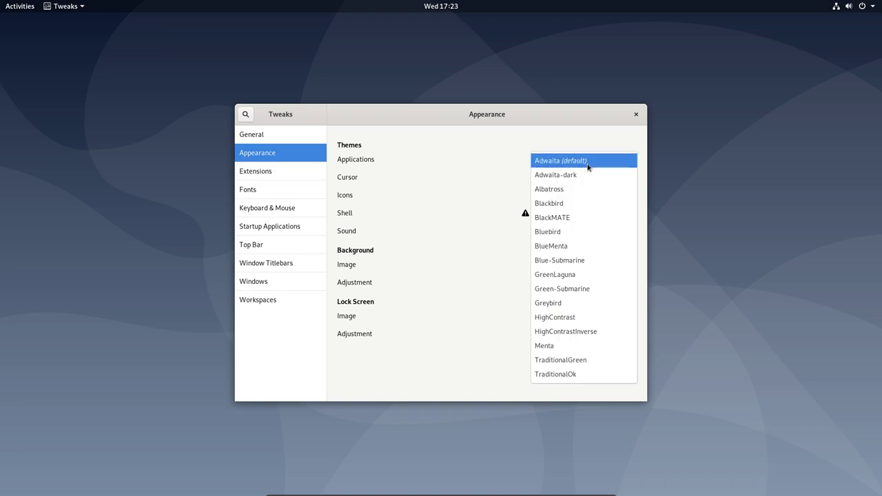
left_click(462, 289)
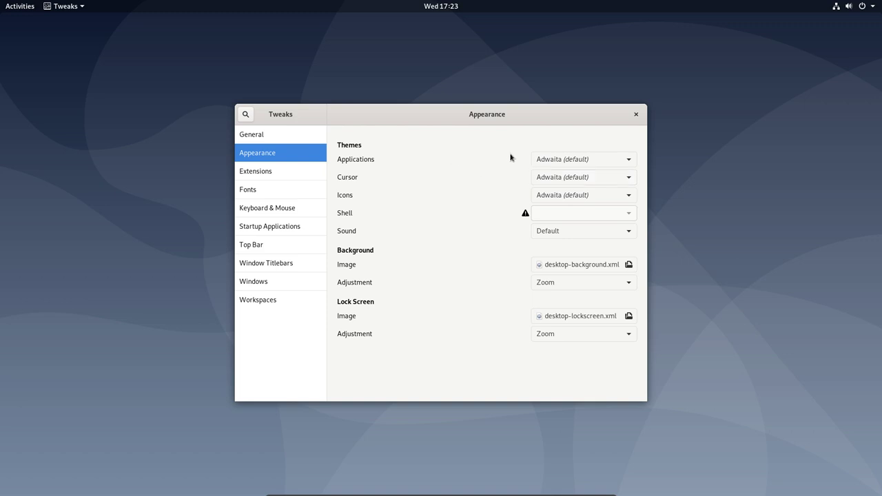
left_click(551, 162)
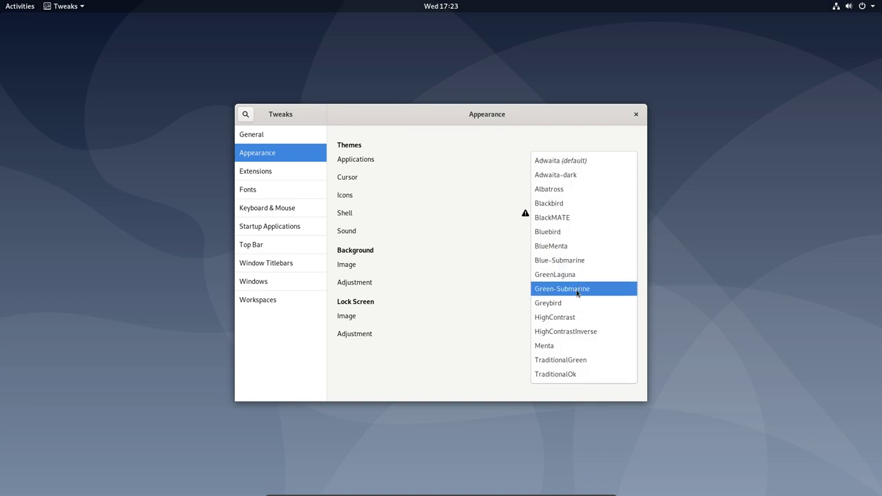
left_click(489, 173)
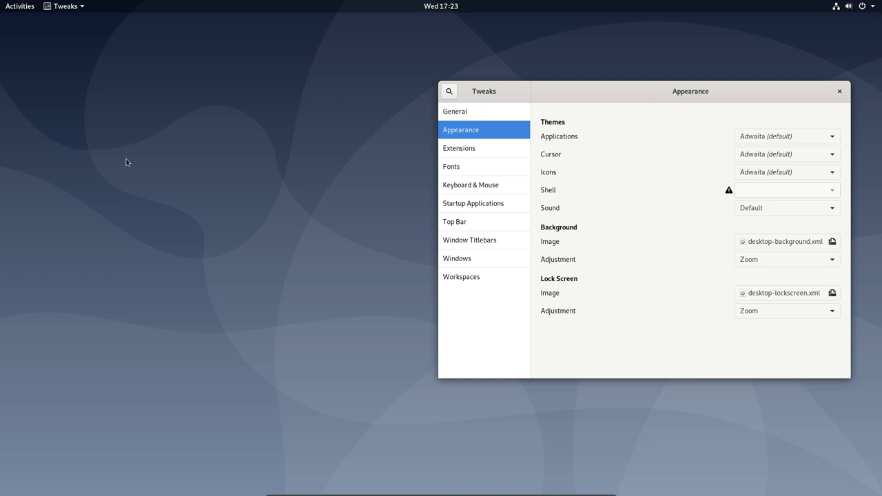
right_click(127, 163)
left_click(45, 28)
left_click(23, 10)
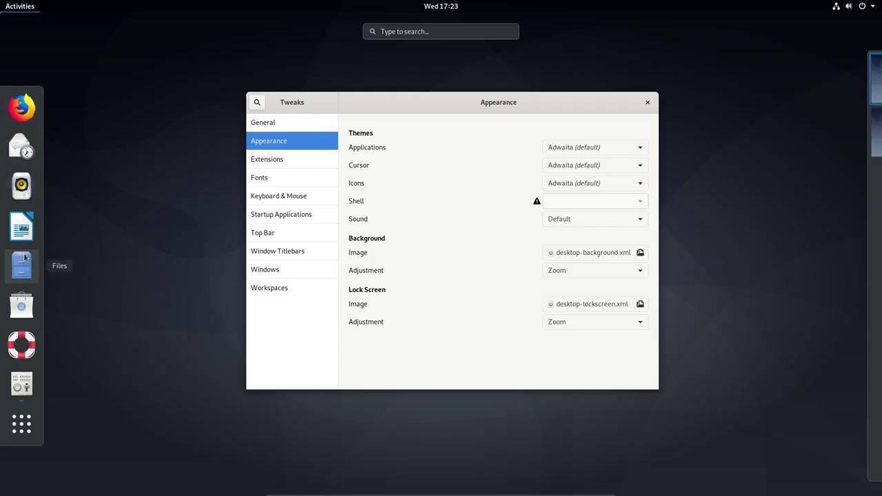
- Browse the Sardi themes in the home .icons folder with GNOME Files
left_click(23, 265)
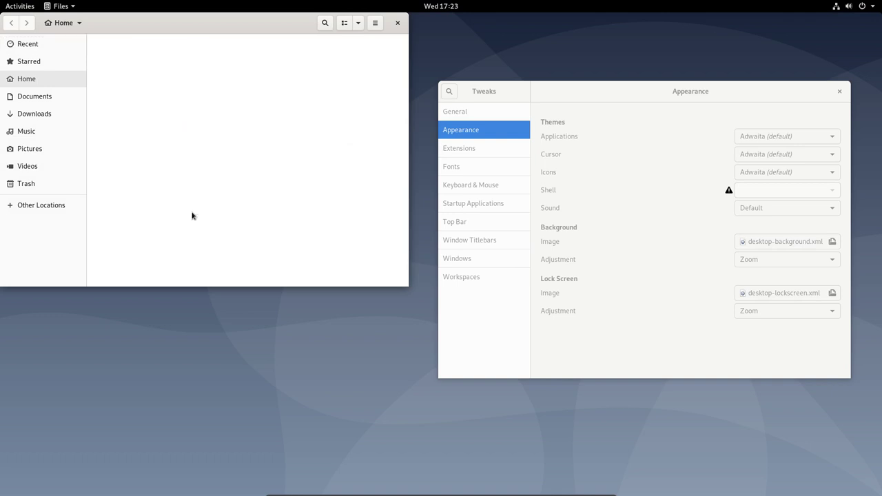
scroll(241, 253, "down", 3)
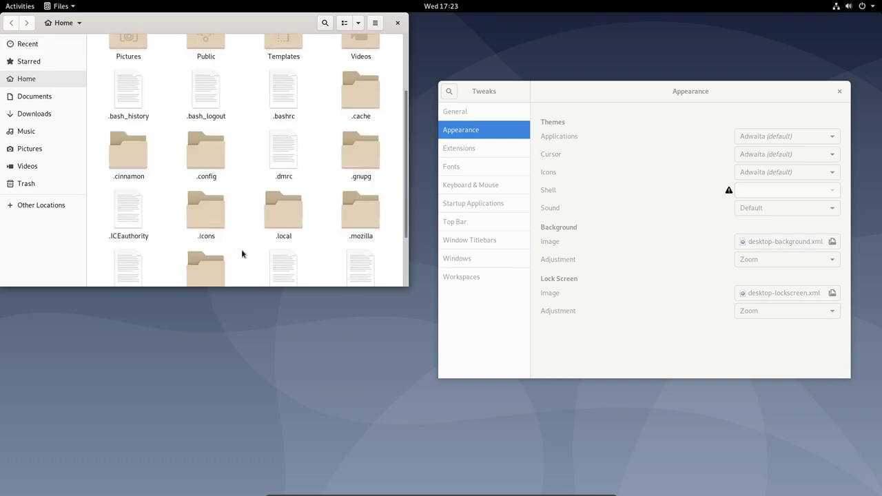
left_click(205, 186)
double_click(204, 186)
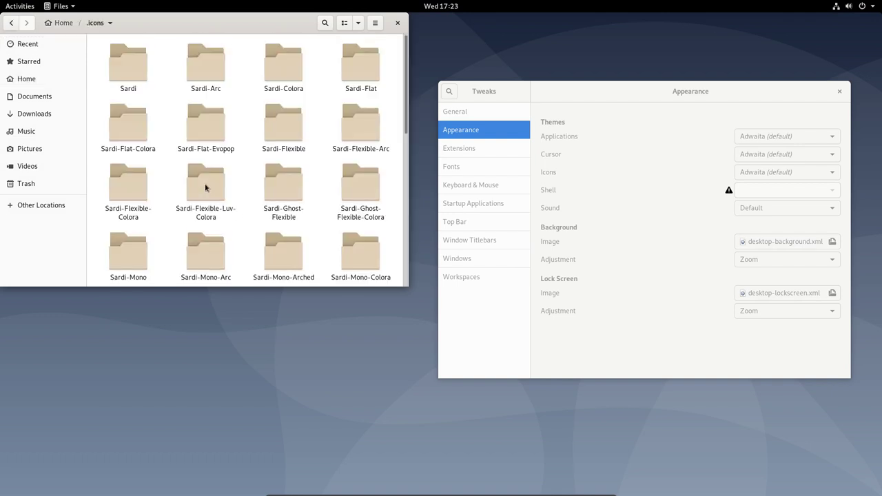
double_click(141, 83)
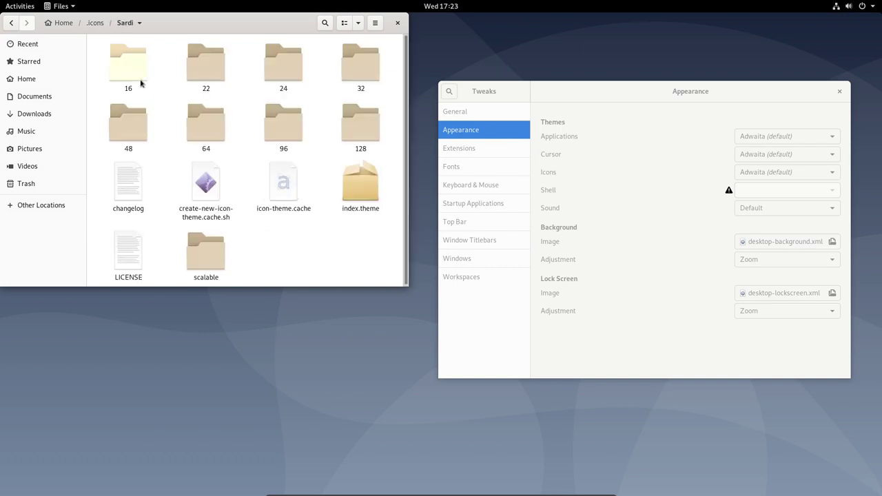
left_click(12, 23)
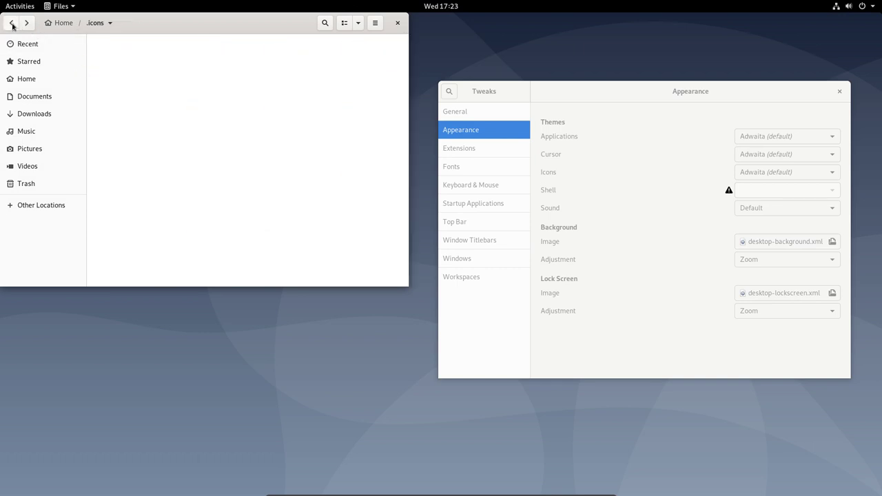
- Set the Tweaks Icons theme to Sardi-Flexible-Arc and close Tweaks and Files
left_click(667, 298)
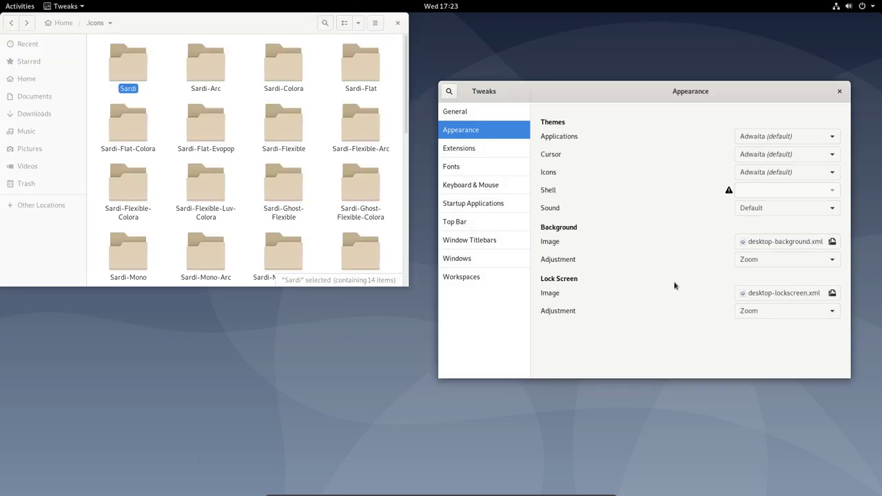
left_click(763, 173)
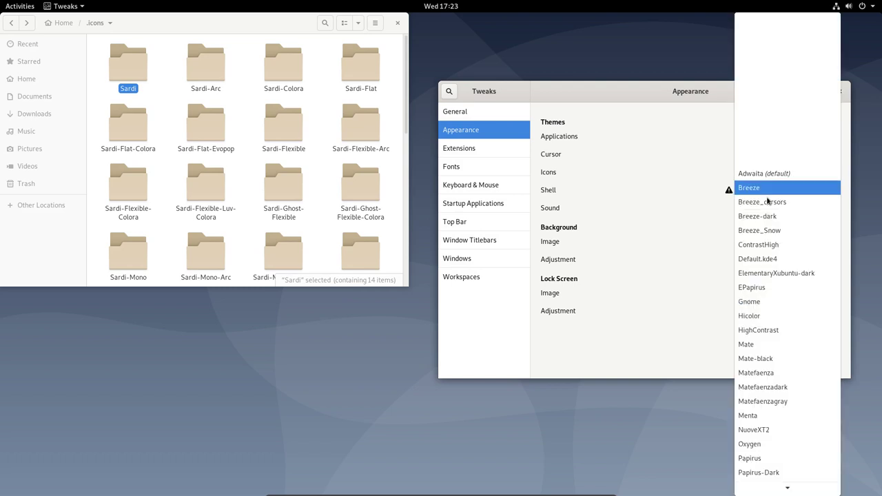
scroll(776, 395, "down", 5)
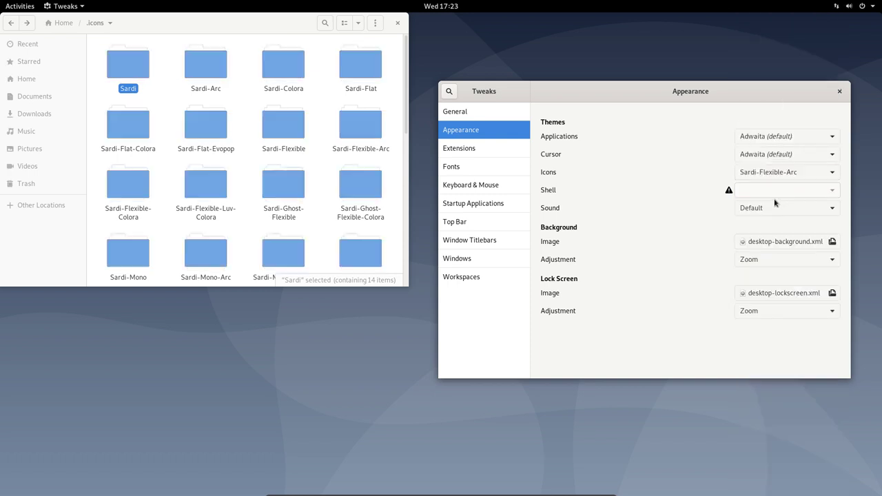
left_click(777, 195)
left_click(839, 91)
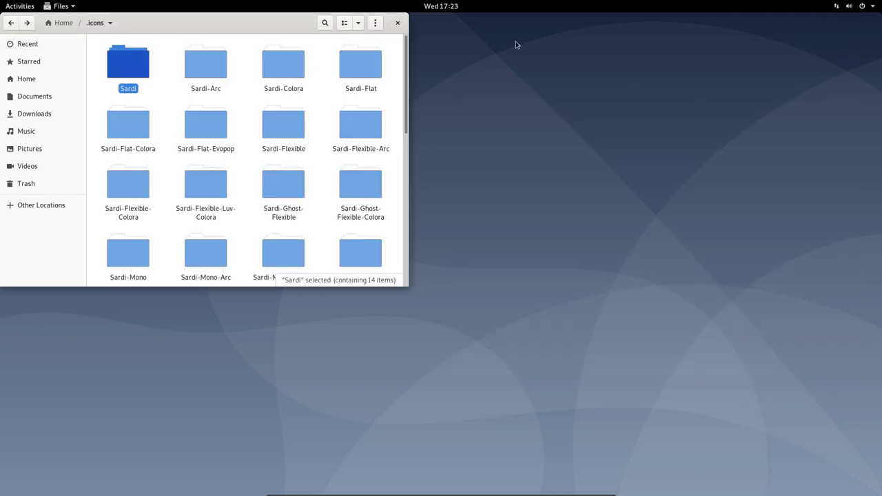
left_click(396, 22)
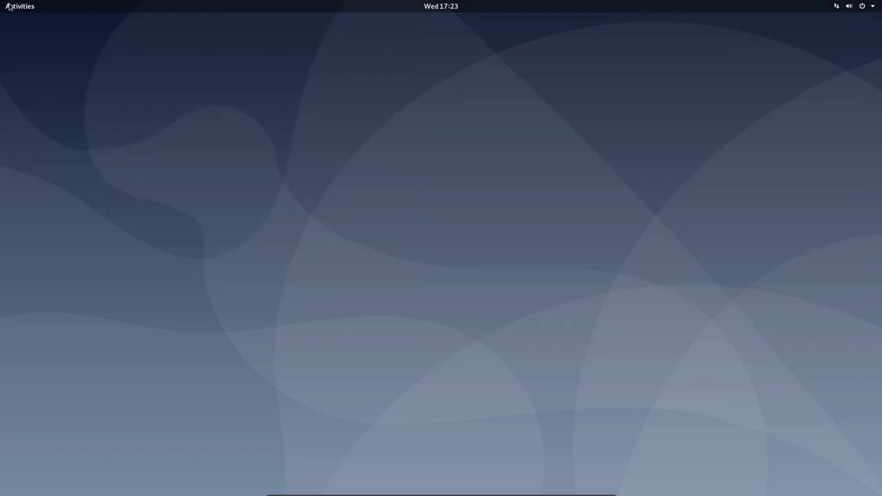
- Browse the application grid pages and Utilities folder for Sardi icons, then launch PCManFM
left_click(10, 6)
left_click(39, 417)
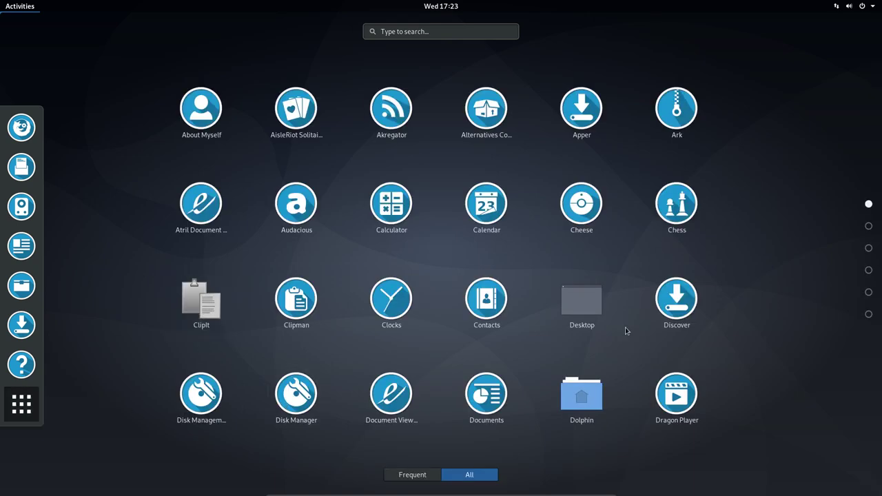
scroll(626, 336, "down", 5)
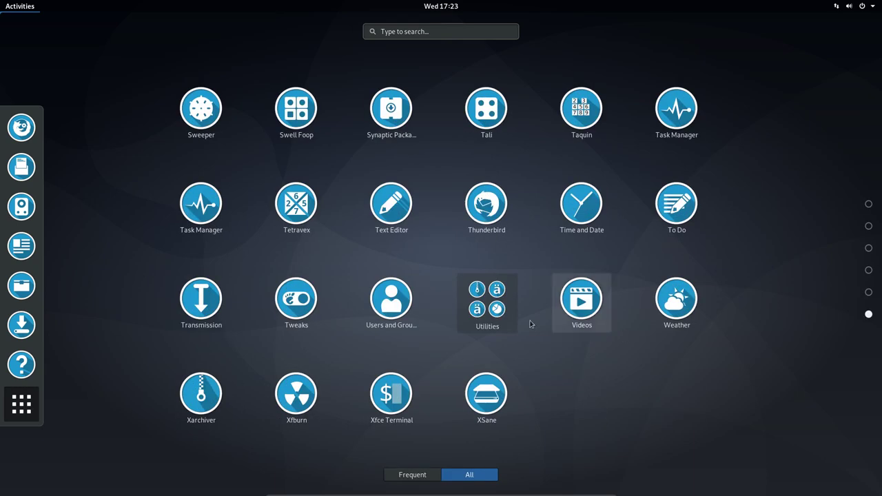
left_click(469, 306)
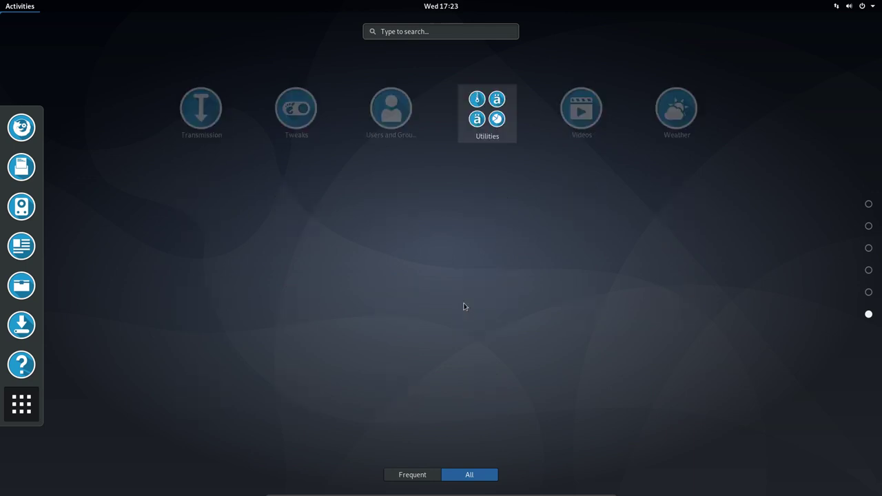
left_click(510, 385)
scroll(534, 380, "up", 5)
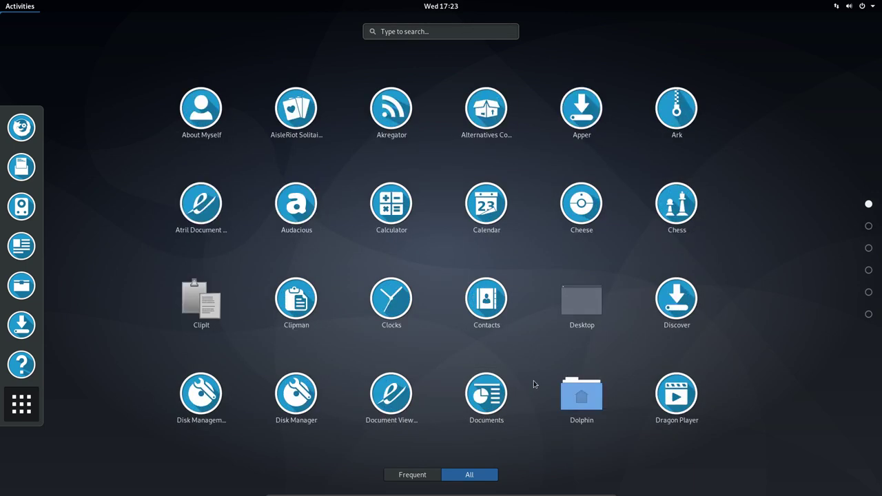
scroll(533, 380, "down", 1)
scroll(552, 303, "up", 1)
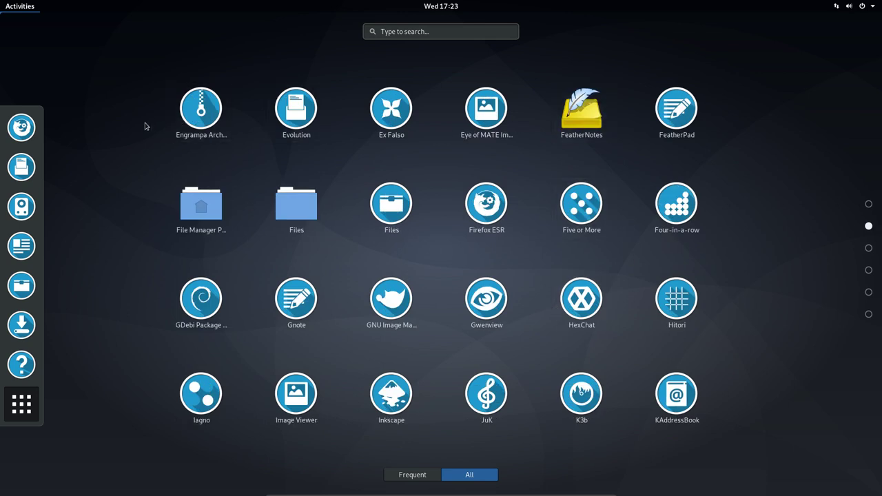
left_click(211, 221)
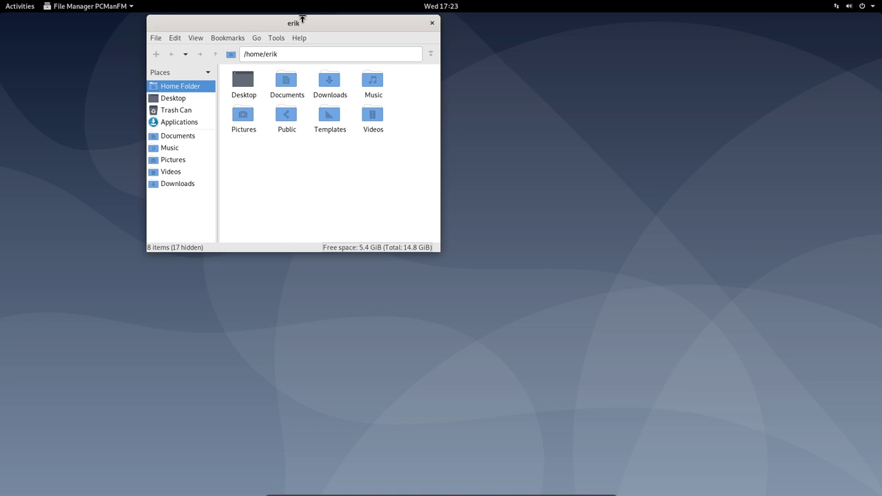
- Maximize PCManFM and navigate from / through usr and share into applications
double_click(301, 21)
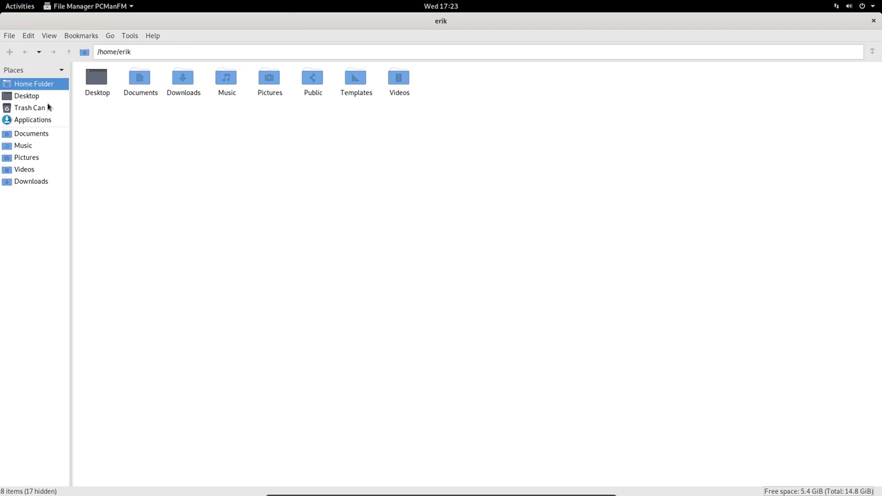
left_click_drag(103, 52, 150, 52)
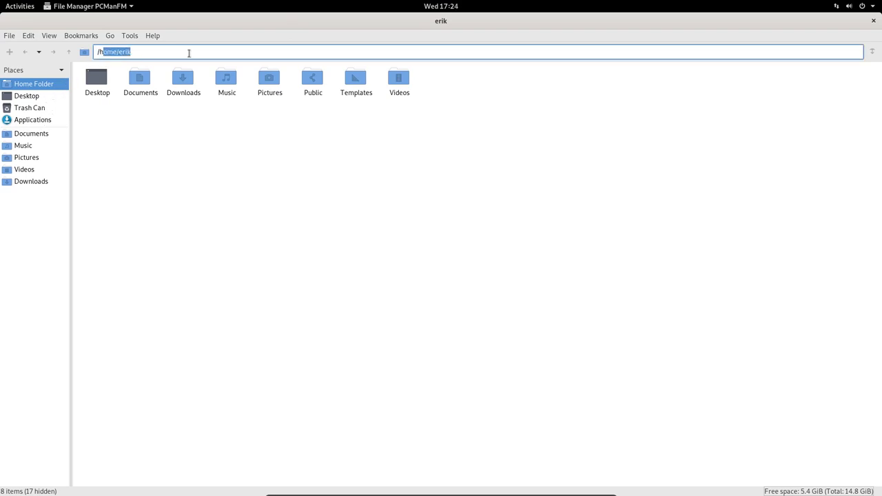
key("BackSpace")
key("BackSpace")
key("Return")
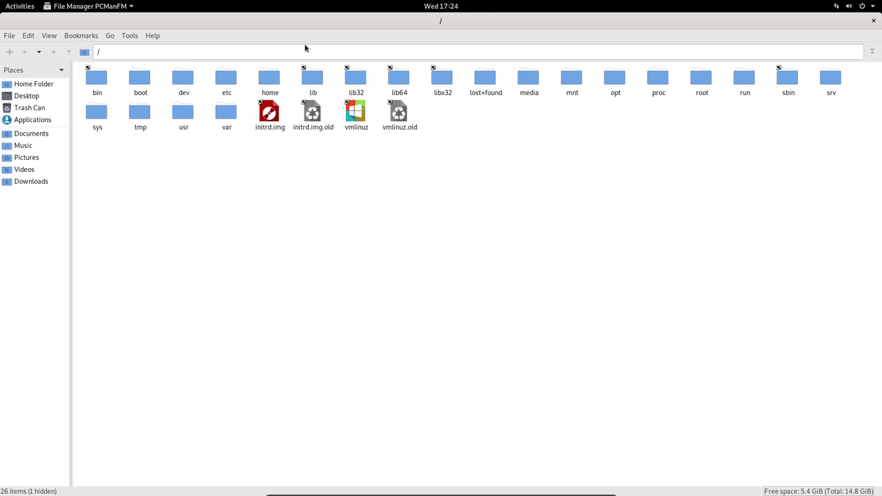
double_click(191, 111)
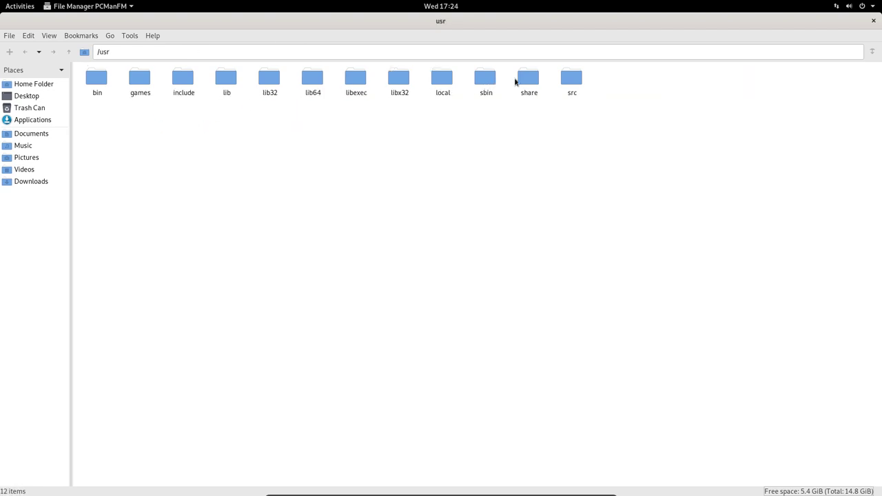
double_click(526, 78)
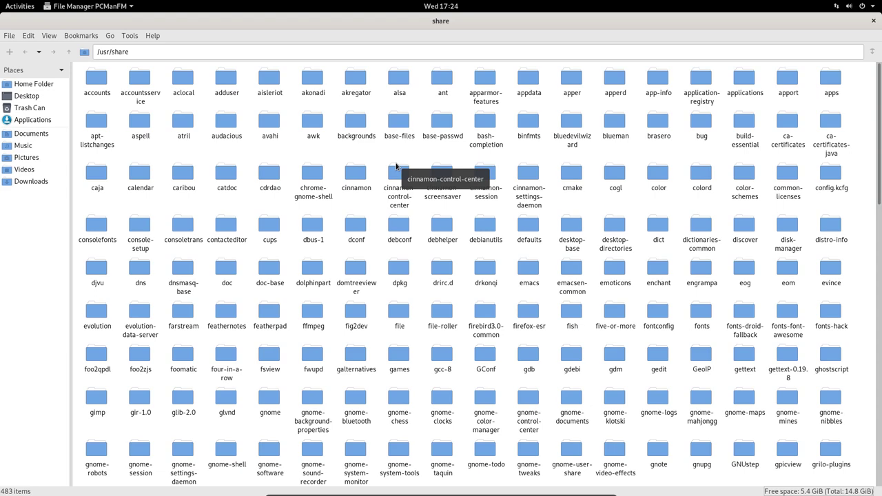
double_click(748, 82)
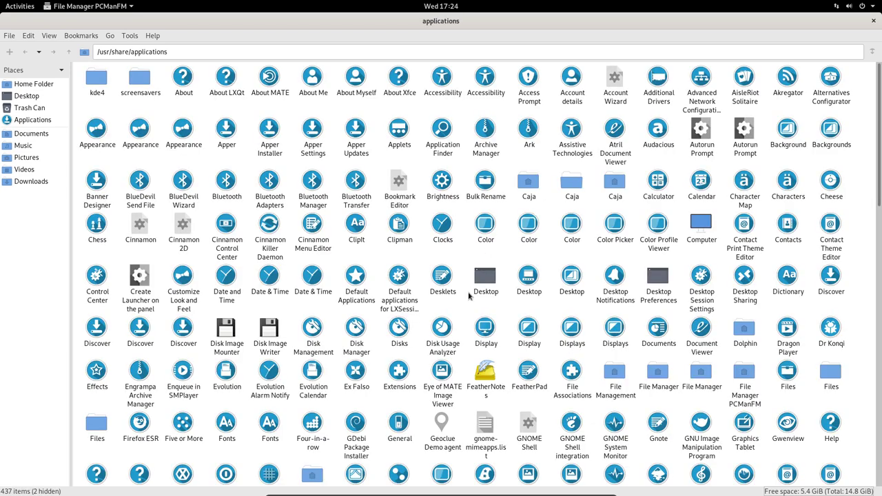
- Scroll through the 437 launchers in /usr/share/applications to review their Sardi icons
scroll(467, 314, "down", 3)
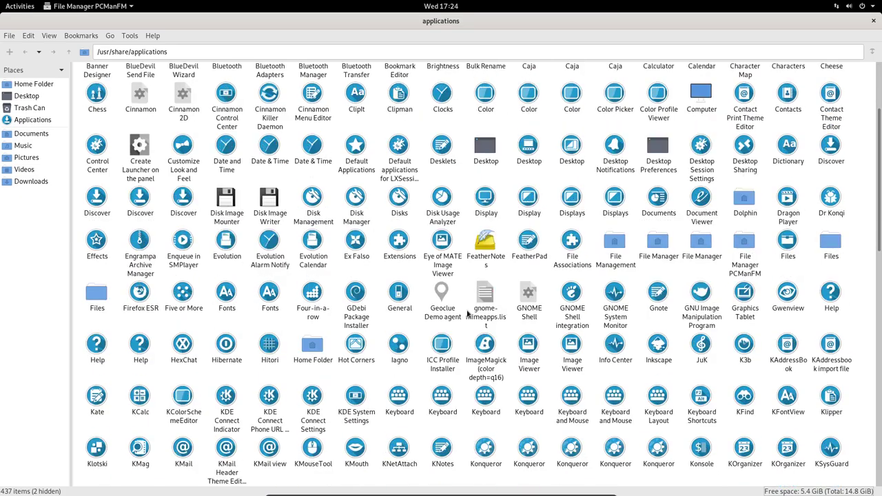
scroll(467, 314, "down", 15)
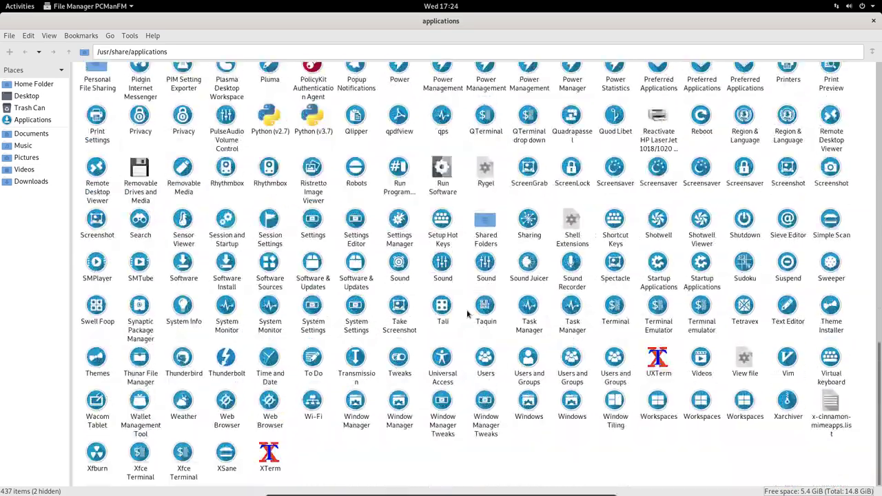
scroll(467, 314, "up", 1)
scroll(467, 314, "down", 1)
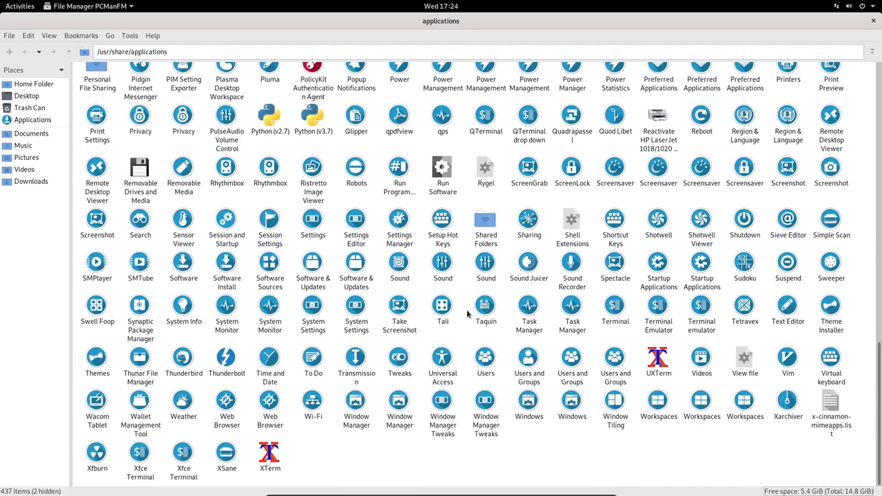
scroll(468, 314, "up", 20)
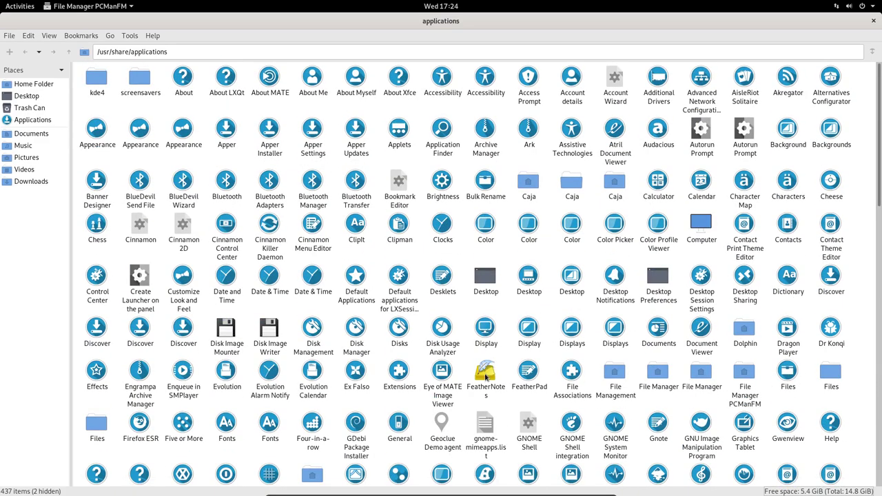
- Open the FeatherNotes launcher file in Kate
right_click(485, 376)
mouse_move(513, 394)
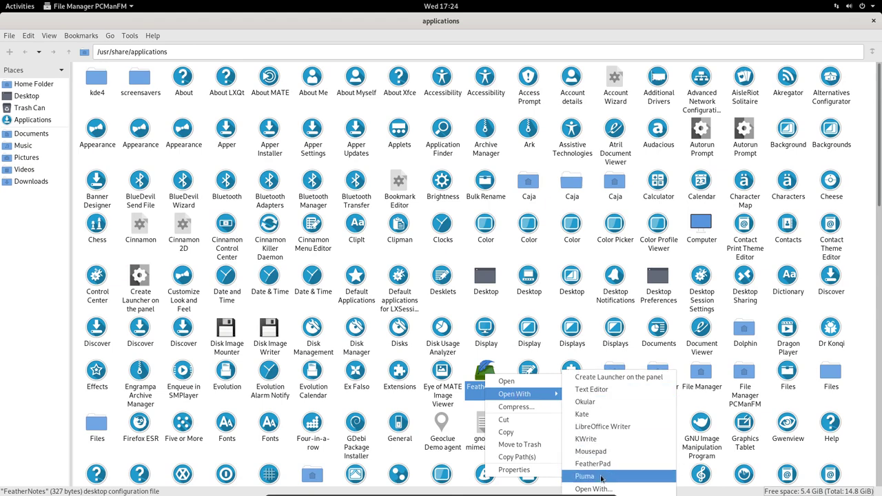
left_click(583, 414)
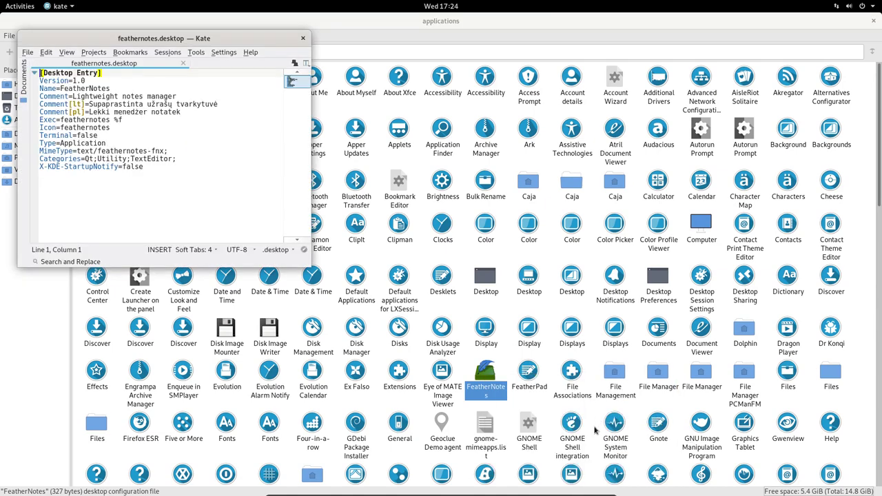
- Test-save 'sdf' in Categories with administrator authentication, remove it, and select the Icon value feathernotes
left_click(168, 158)
type("sdf")
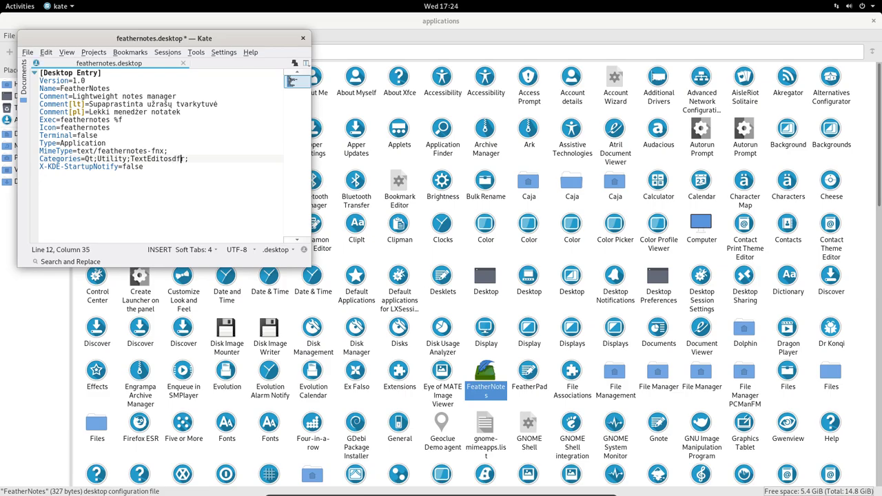
key("ctrl+s")
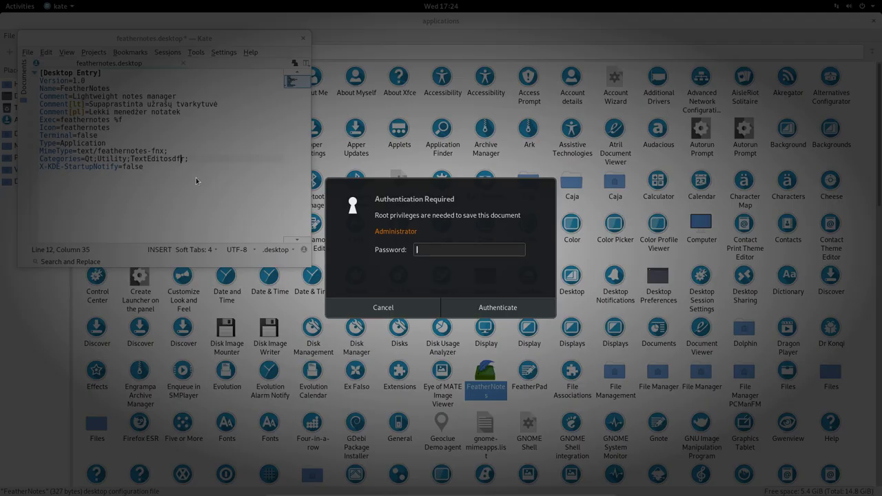
key("Return")
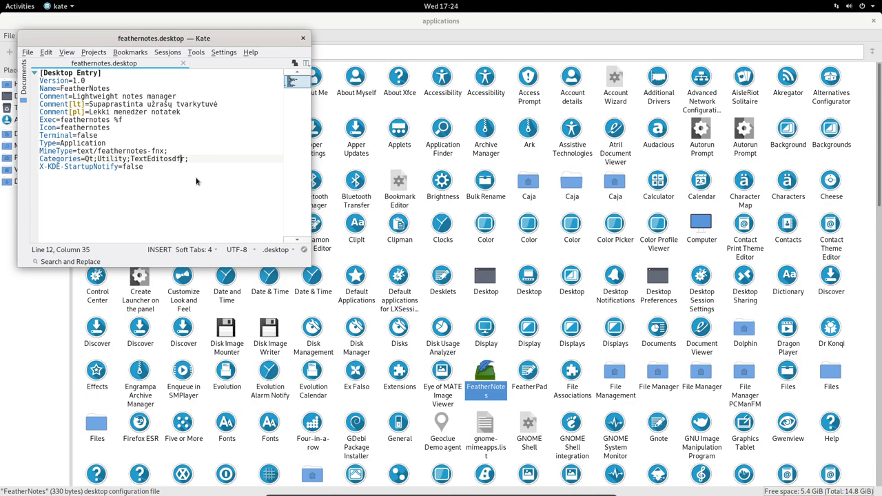
key("BackSpace")
key("BackSpace")
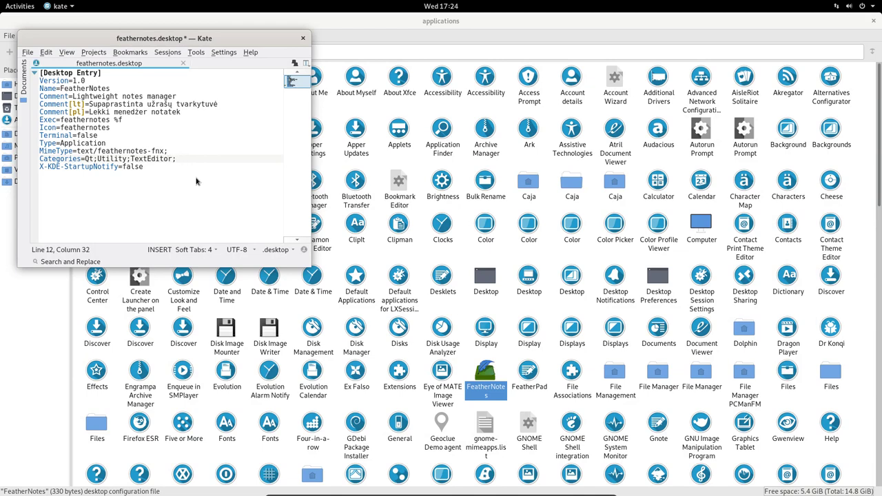
double_click(62, 127)
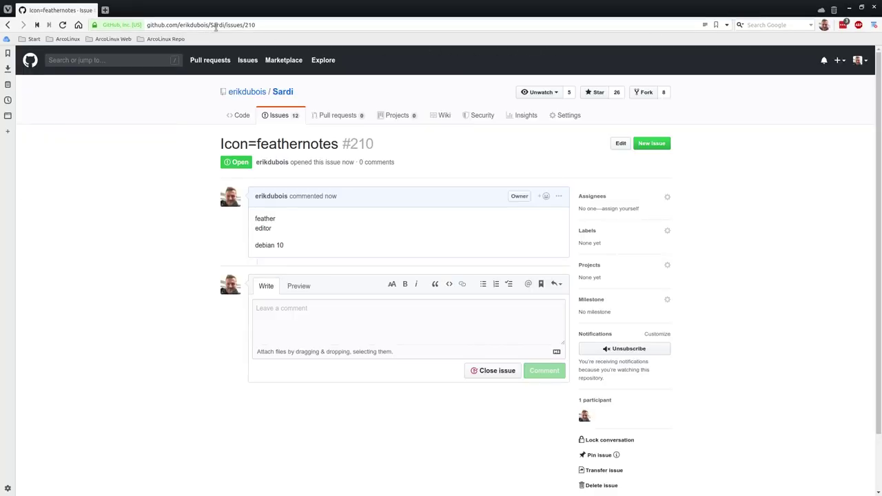
- View the Sardi repository's open issues list, then minimize the browser
left_click(274, 119)
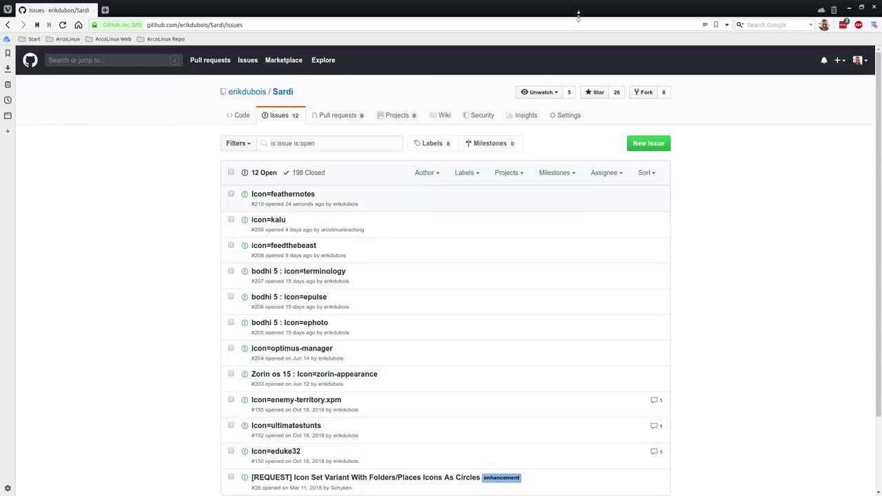
key("super+h")
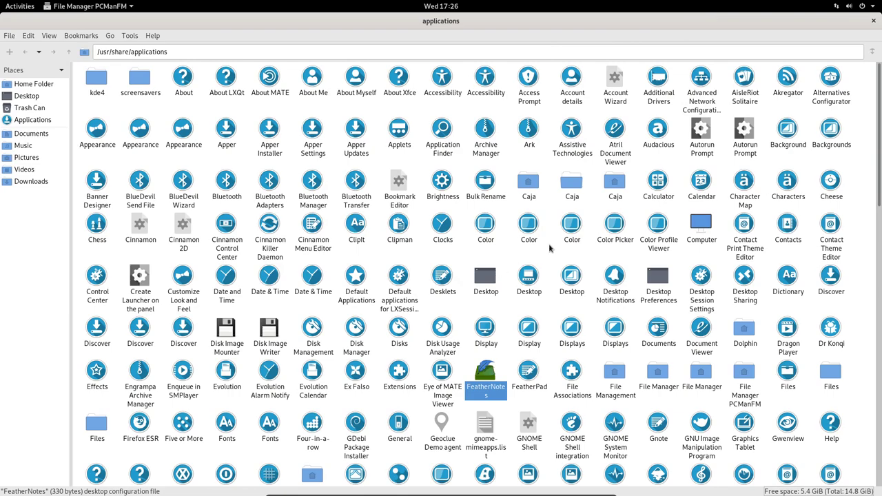
- Scroll to the Meteo-qt launcher and open meteo-qt.desktop in Kate
scroll(549, 248, "down", 3)
scroll(550, 248, "down", 4)
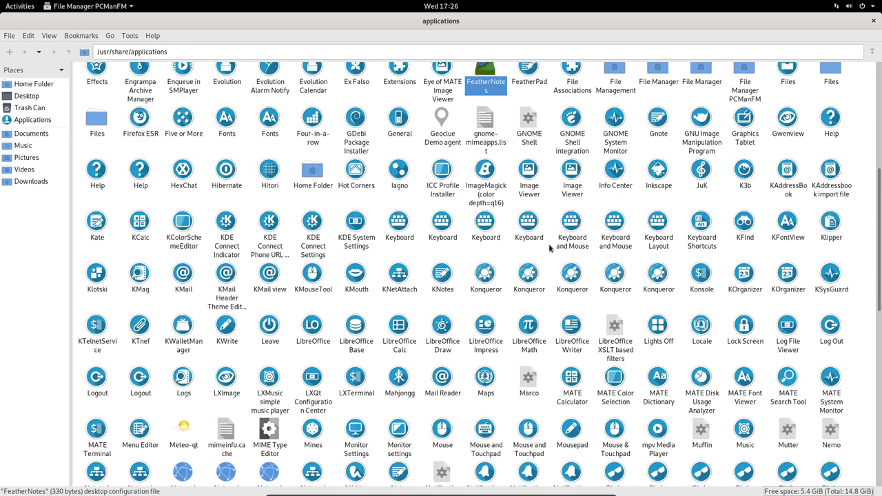
scroll(550, 248, "down", 3)
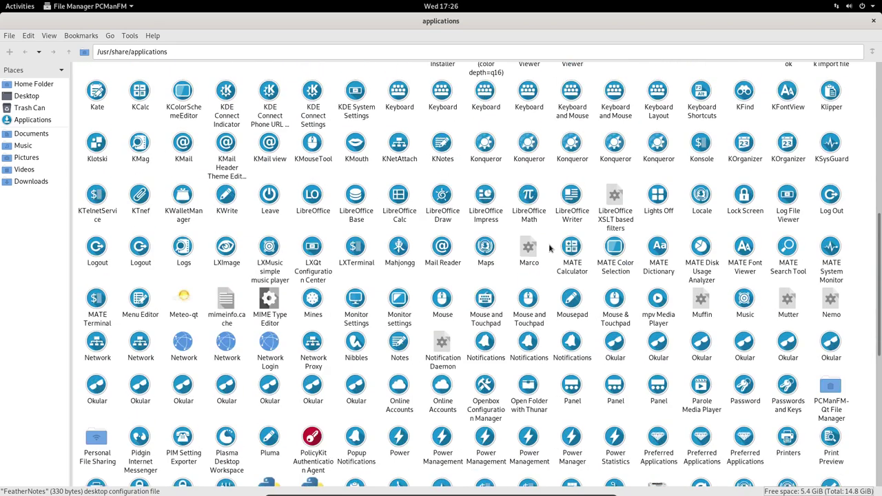
right_click(186, 301)
mouse_move(220, 317)
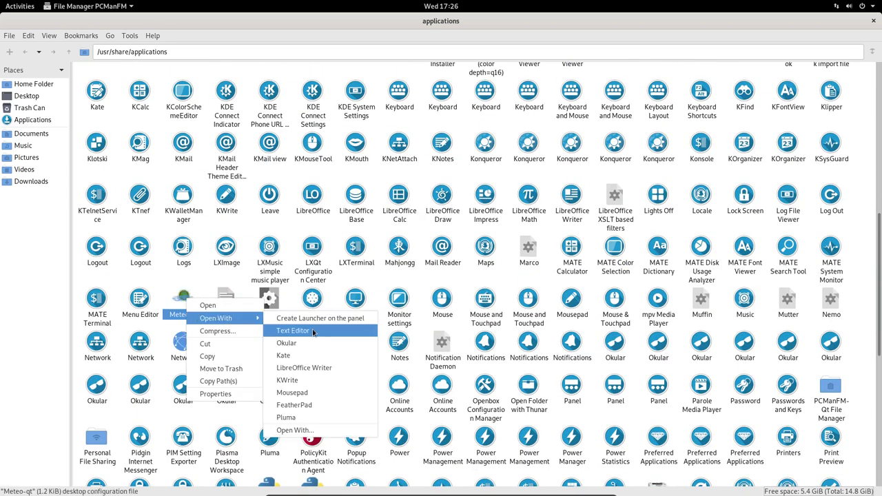
left_click(317, 356)
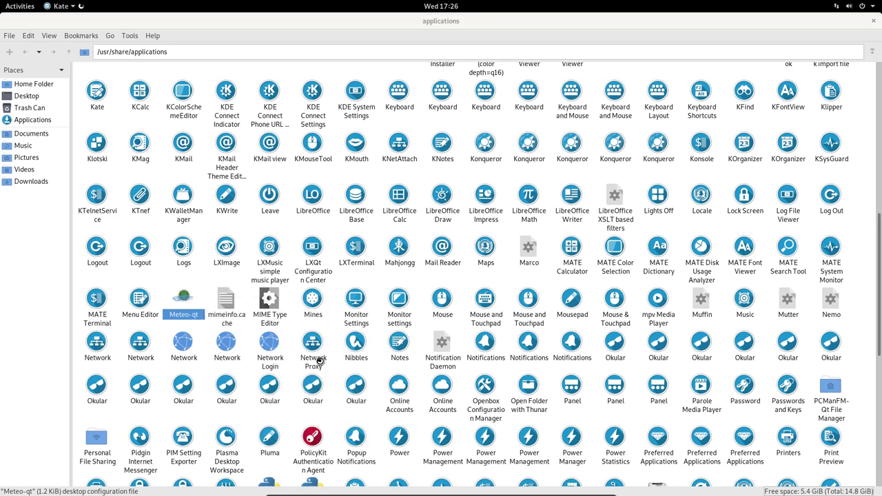
- Select the Icon value meteo-qt, then close Kate discarding the feathernotes.desktop changes
scroll(185, 167, "down", 5)
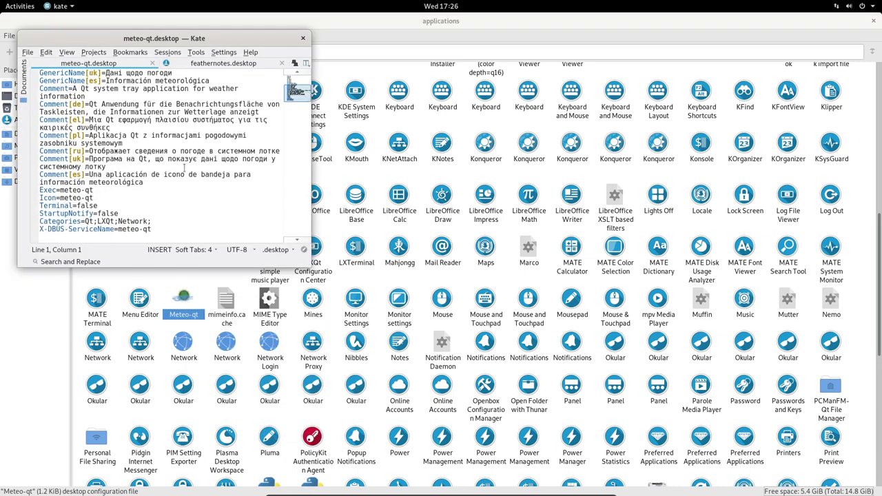
left_click_drag(60, 198, 100, 199)
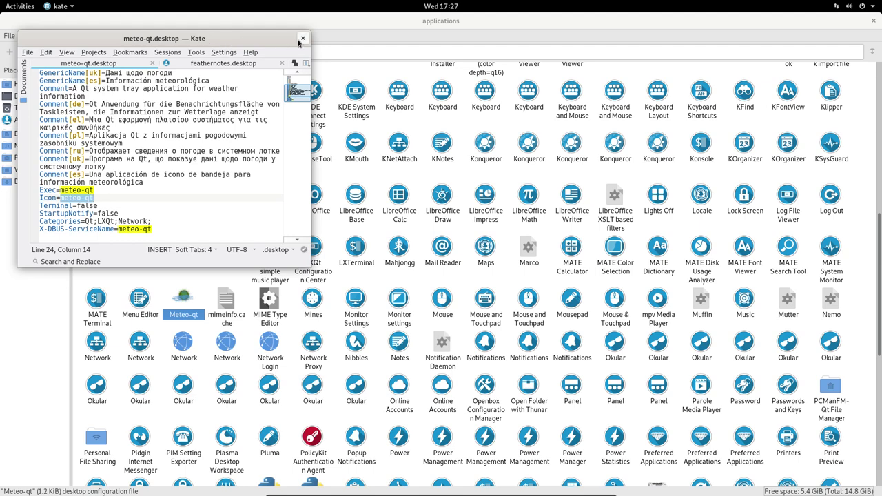
left_click(302, 38)
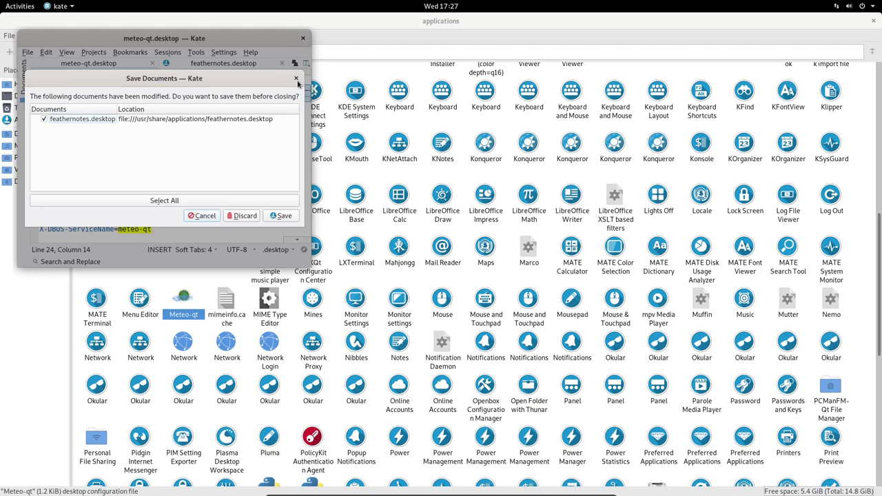
left_click(242, 216)
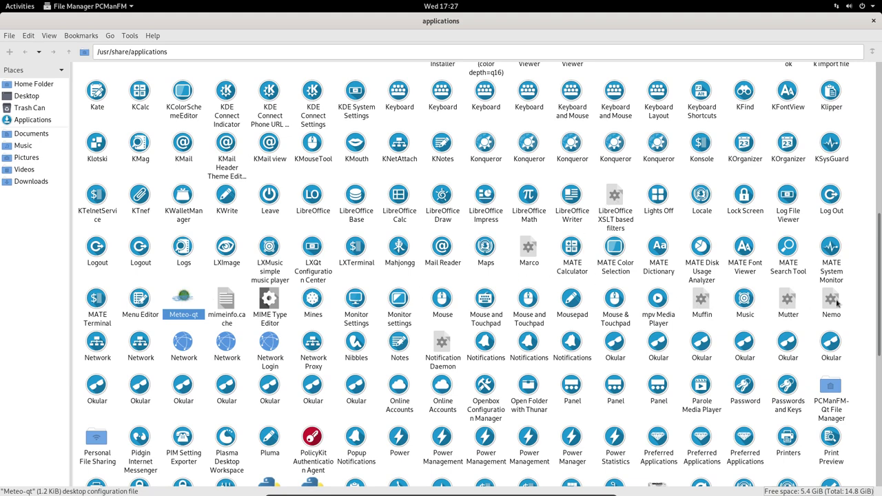
- Scroll down the applications folder, selecting the Reactivate HP LaserJet 1018/1020 launcher
left_click(420, 369)
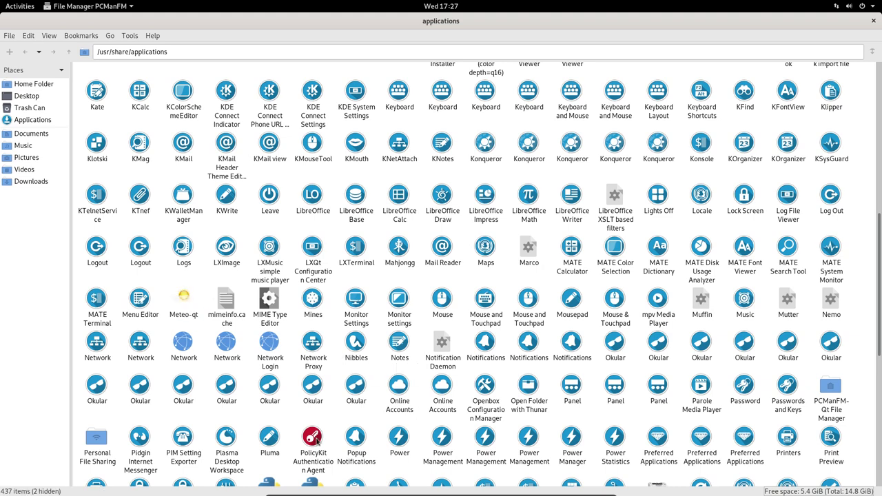
scroll(316, 439, "down", 2)
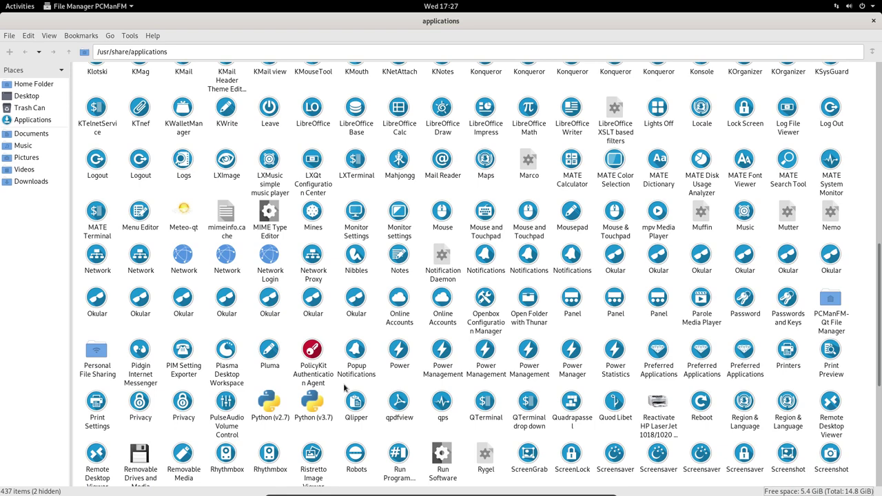
scroll(345, 389, "down", 3)
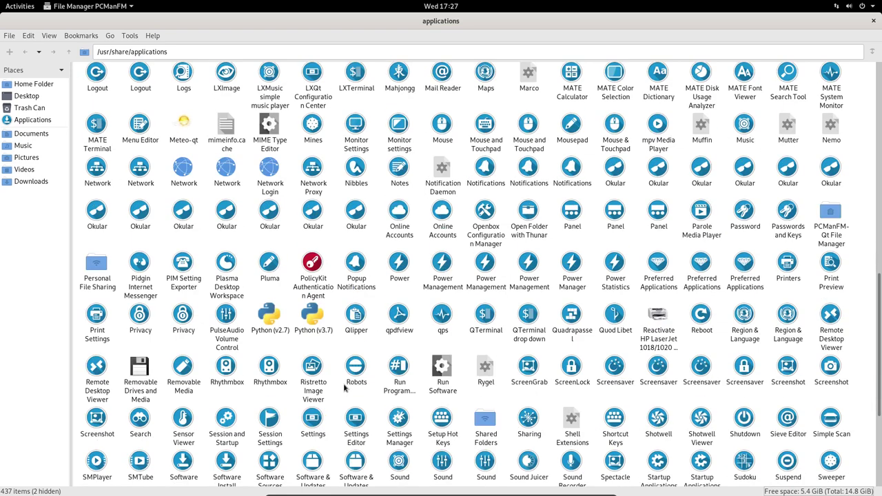
left_click(659, 317)
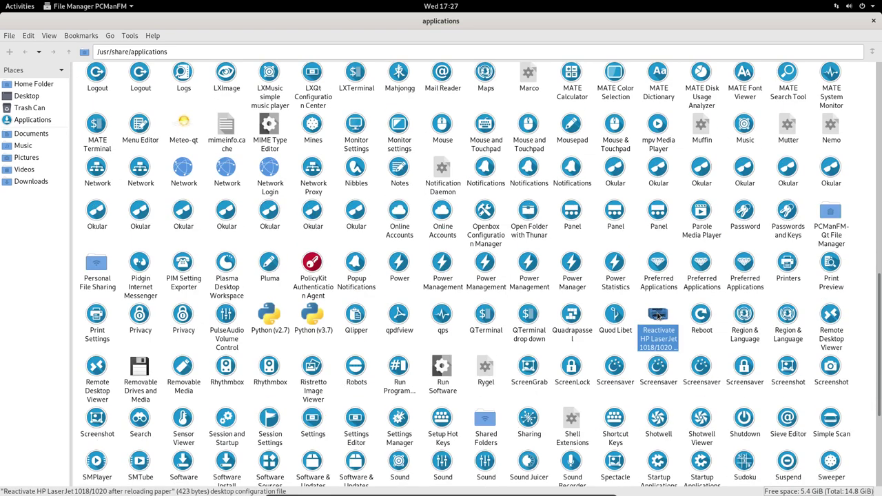
scroll(474, 354, "down", 5)
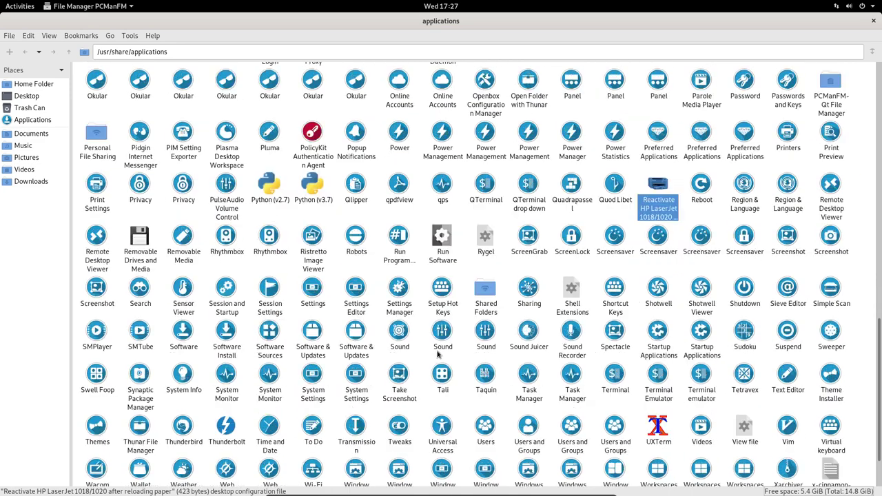
scroll(489, 358, "down", 2)
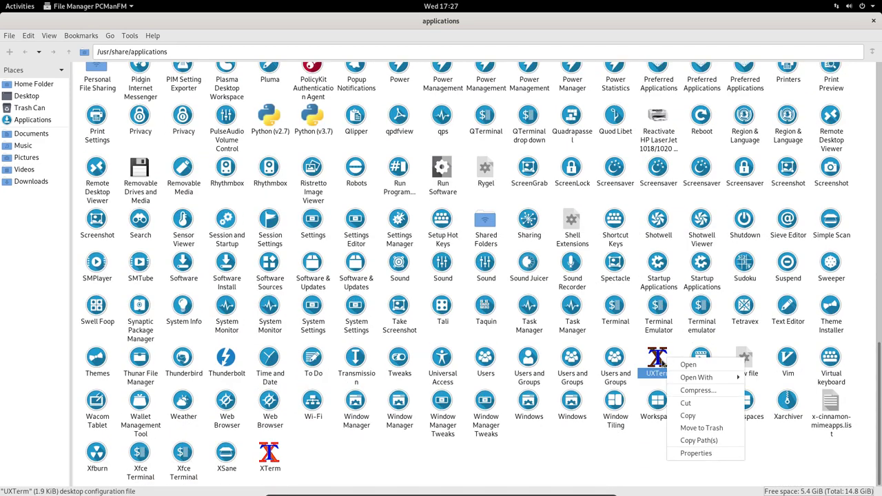
- Open the UXTerm launcher in Kate, select its mini.xterm icon name, and quit
right_click(666, 361)
mouse_move(700, 376)
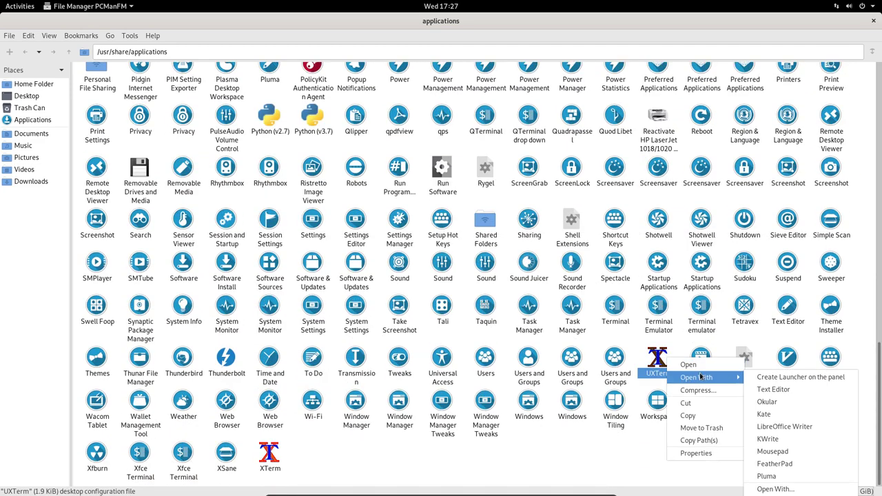
left_click(762, 414)
scroll(274, 230, "down", 10)
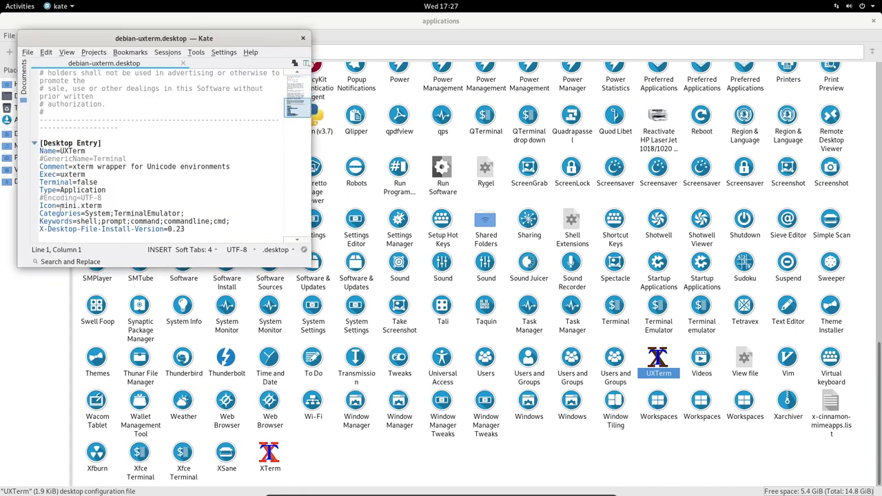
left_click_drag(60, 205, 102, 206)
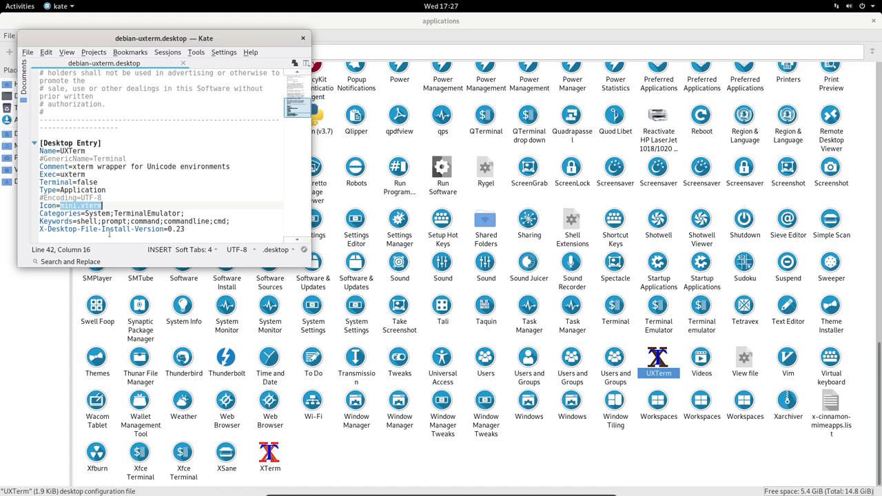
key("ctrl+q")
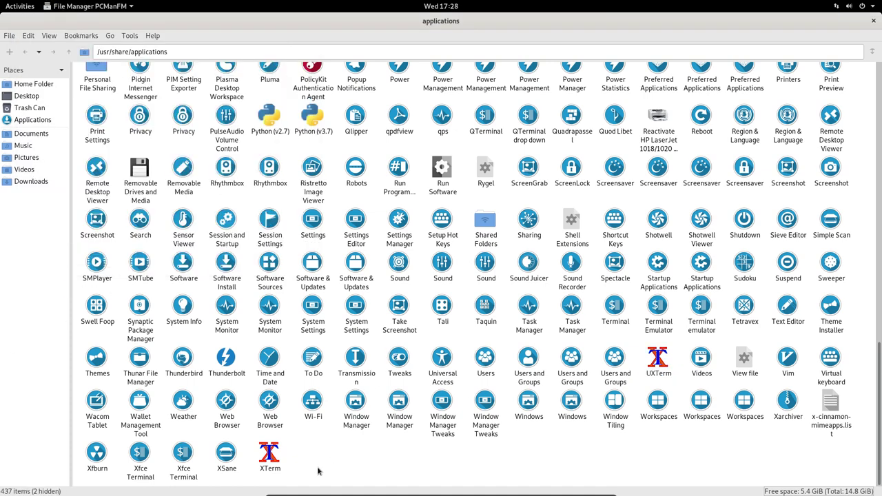
- Open debian-xterm.desktop in Kate, check its Icon line, and close it unchanged
right_click(268, 460)
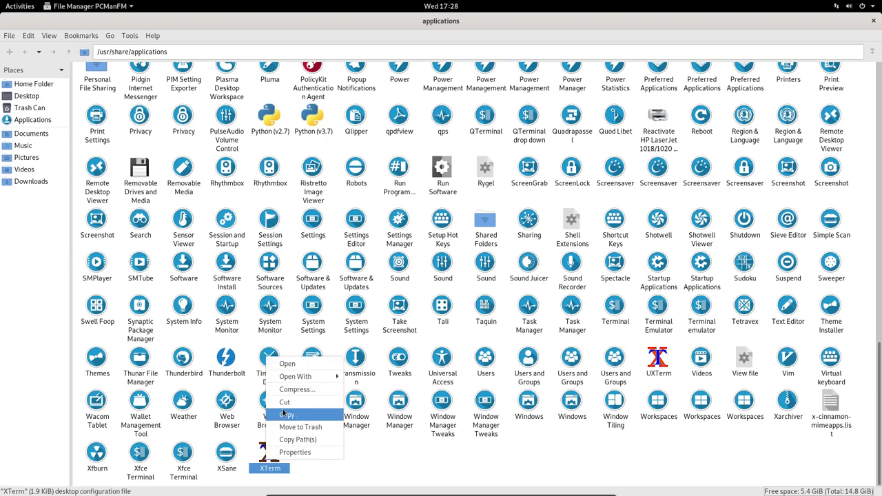
mouse_move(296, 377)
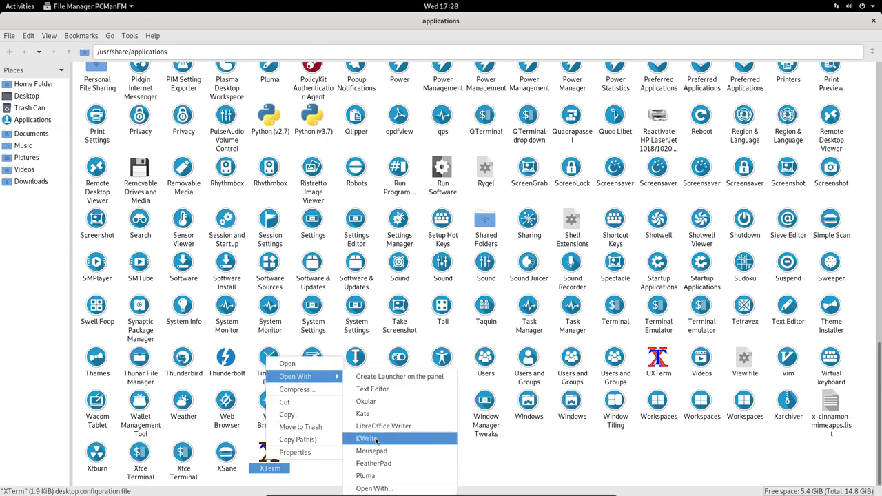
left_click(375, 413)
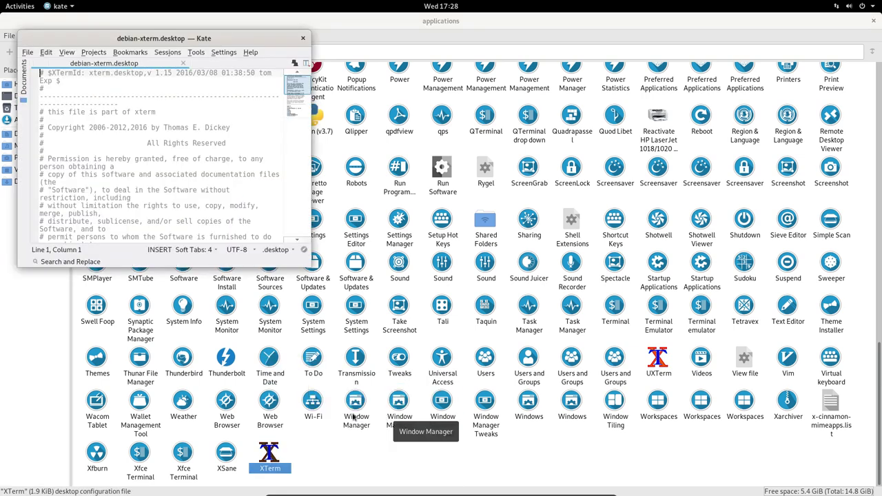
scroll(159, 190, "down", 10)
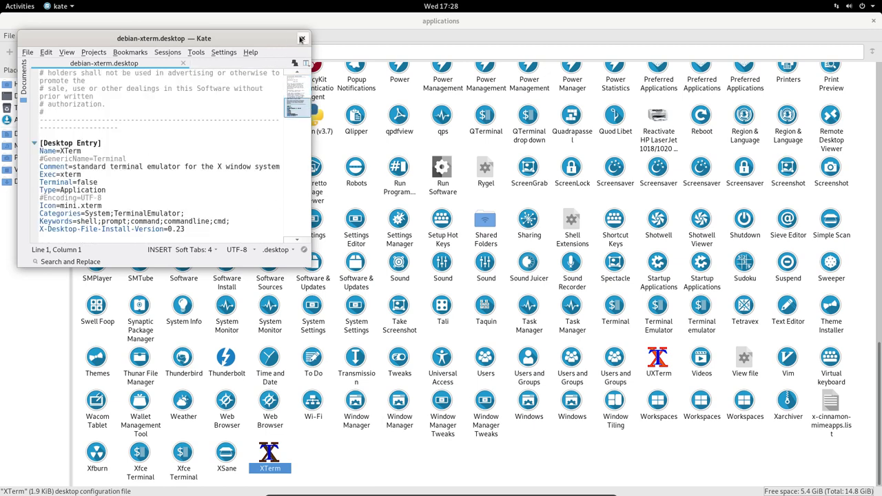
left_click(303, 37)
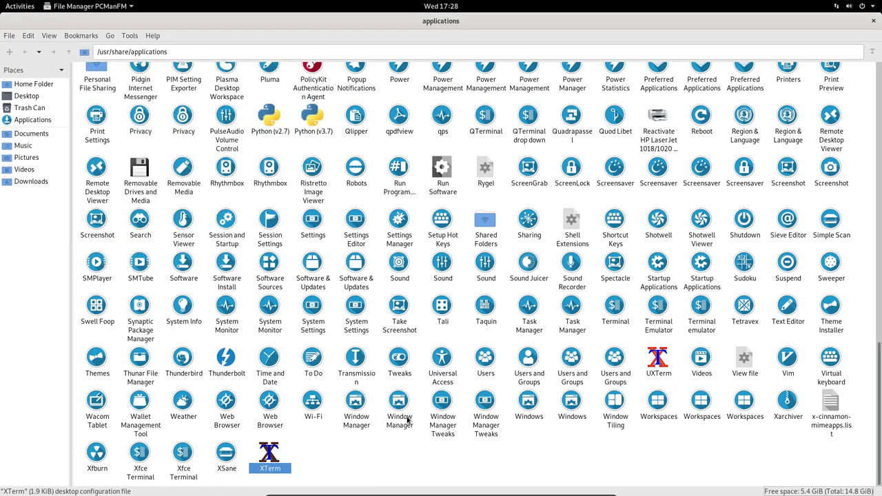
- Edit debian-xterm.desktop in Kate so Icon=mini.xterm becomes Icon=xterm, save with admin authentication, and close Kate
right_click(274, 452)
mouse_move(324, 375)
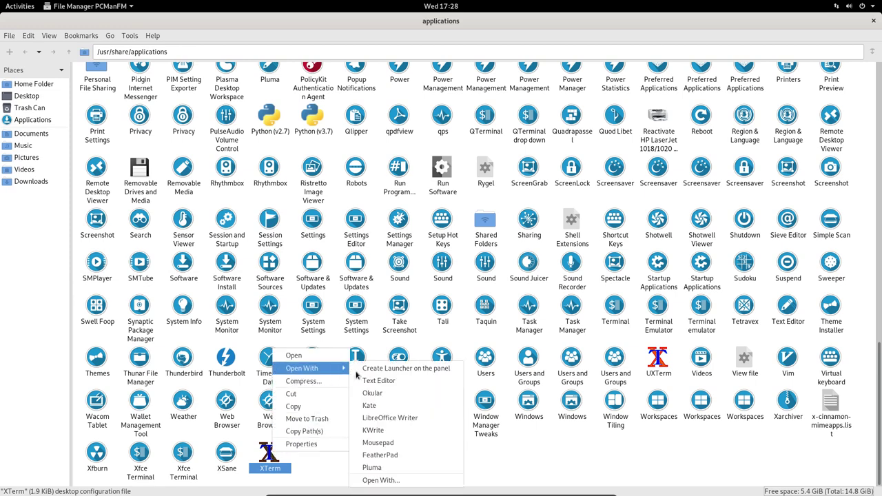
left_click(384, 407)
scroll(162, 214, "down", 10)
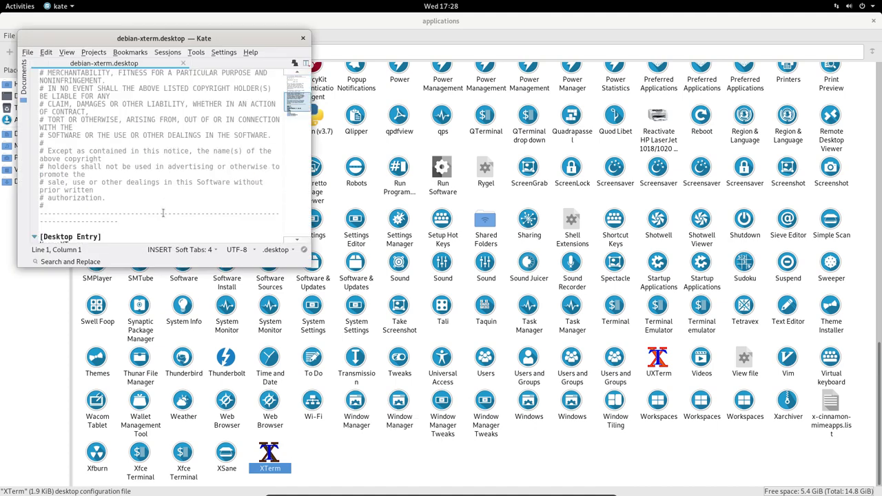
left_click_drag(78, 206, 57, 205)
key("BackSpace")
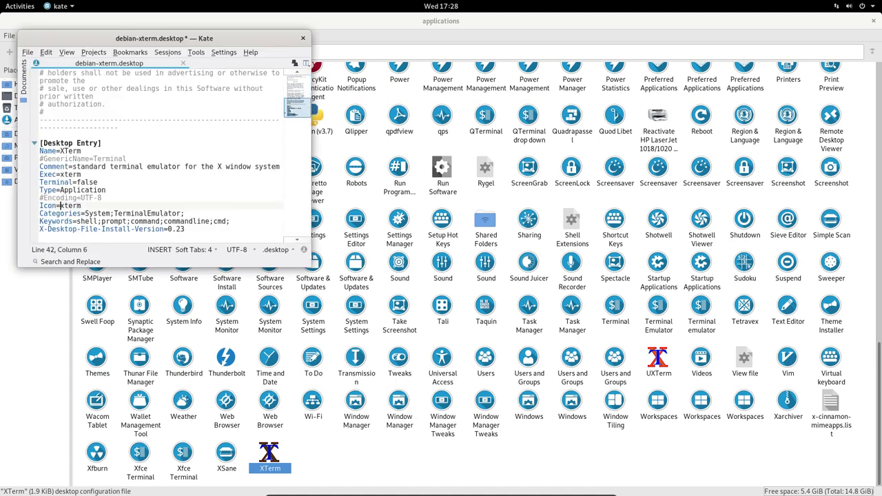
key("ctrl+s")
type("••")
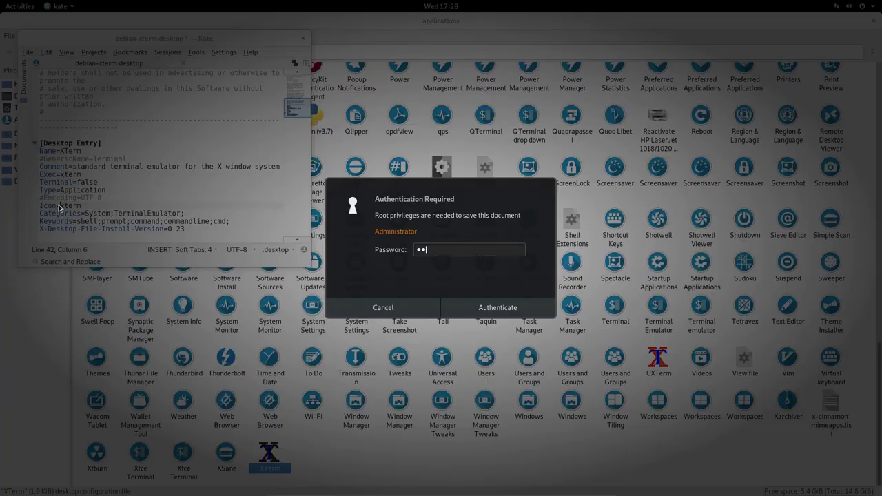
type("•••")
key("Return")
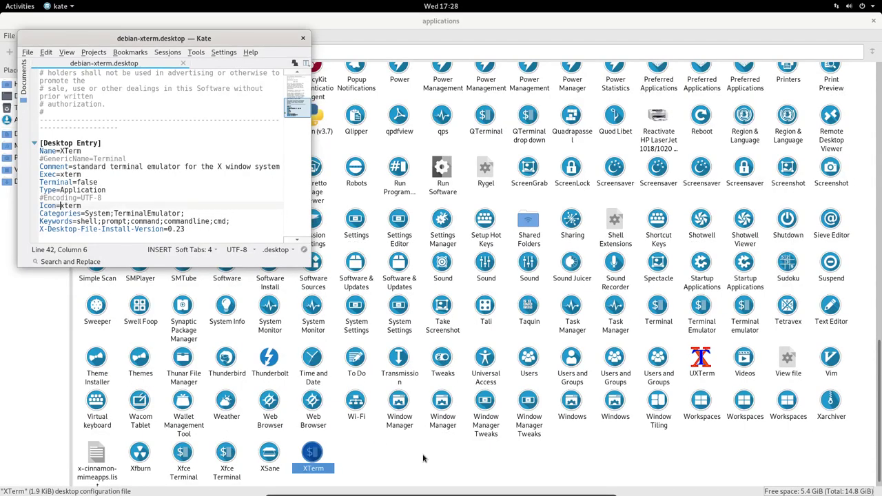
key("ctrl+q")
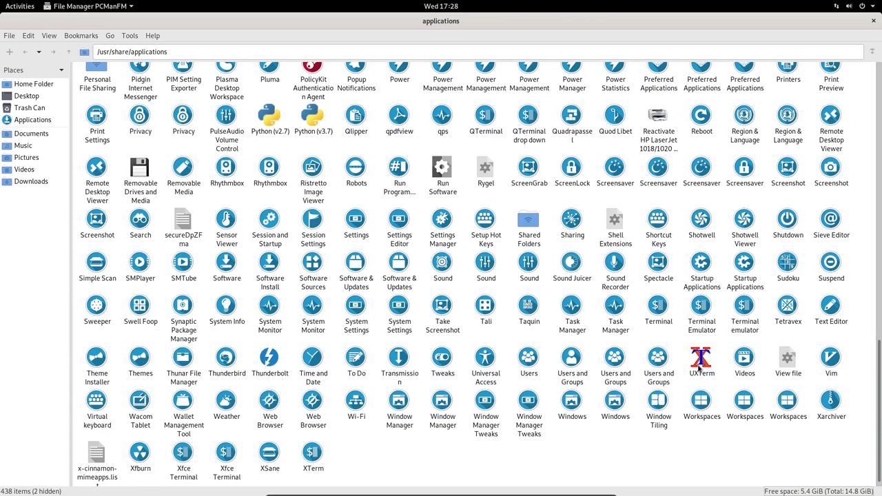
- Change debian-uxterm.desktop's Icon line from mini.xterm to xterm in Kate, save it, and close the editor
right_click(697, 365)
mouse_move(725, 386)
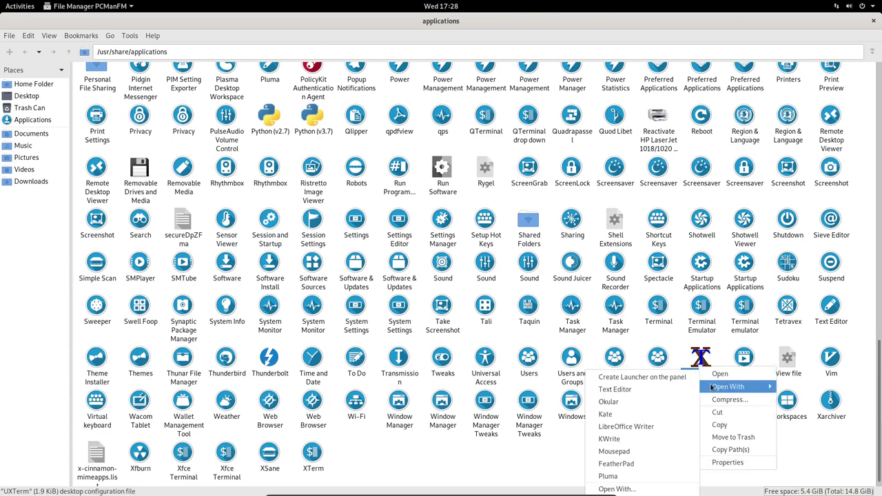
left_click(606, 414)
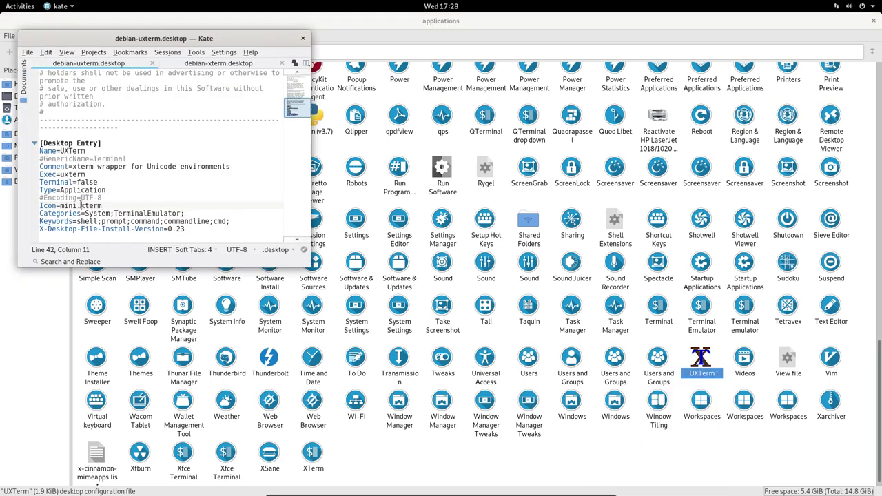
left_click_drag(82, 205, 64, 205)
key("BackSpace")
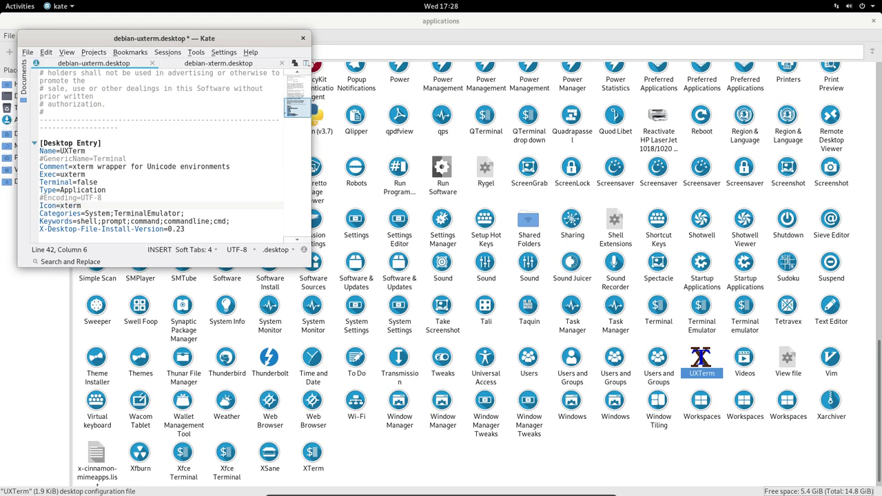
key("ctrl+s")
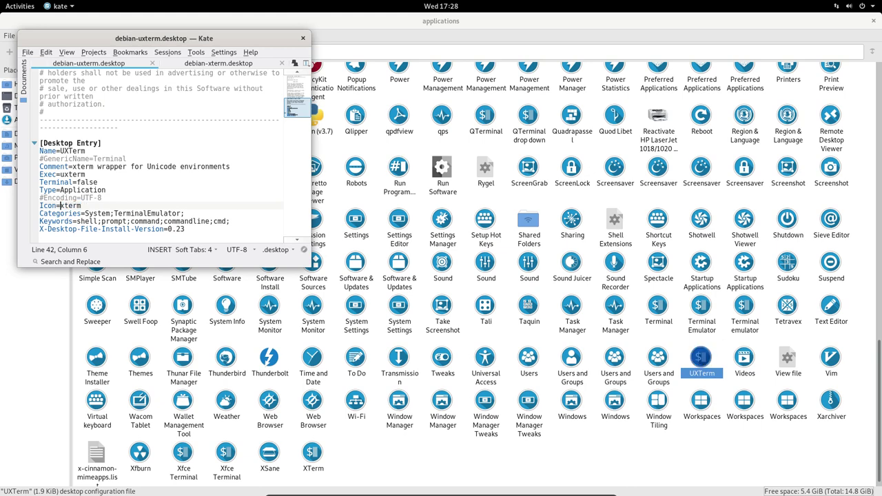
left_click(303, 38)
- Browse the applications folder and select the Reactivate HP LaserJet 1018/1020 launcher
left_click(489, 469)
scroll(490, 467, "up", 3)
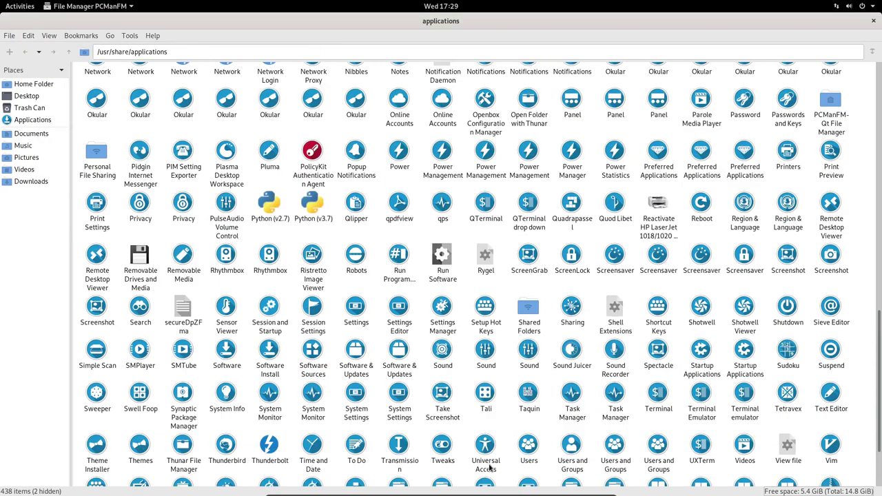
scroll(489, 468, "up", 2)
scroll(414, 358, "down", 1)
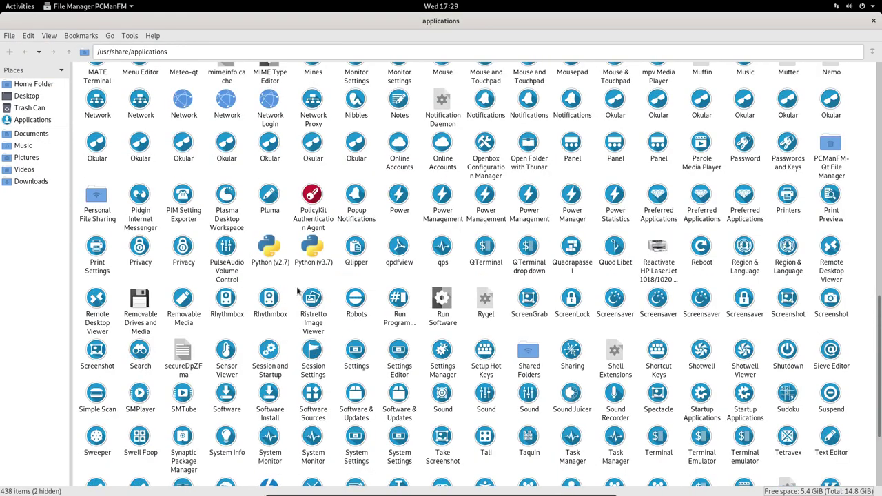
left_click(663, 252)
scroll(667, 389, "up", 6)
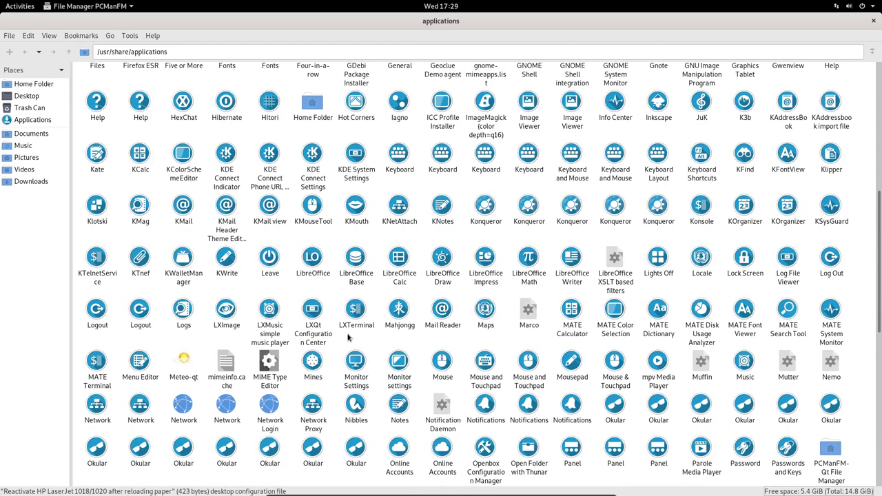
- Replace Icon=meteo-qt with Icon=weather in meteo-qt.desktop and save with administrator authentication
right_click(178, 377)
mouse_move(208, 390)
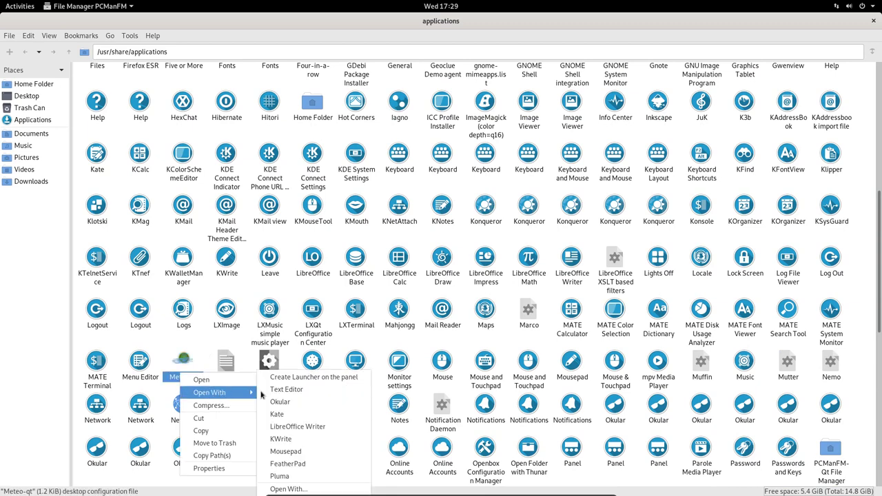
left_click(298, 407)
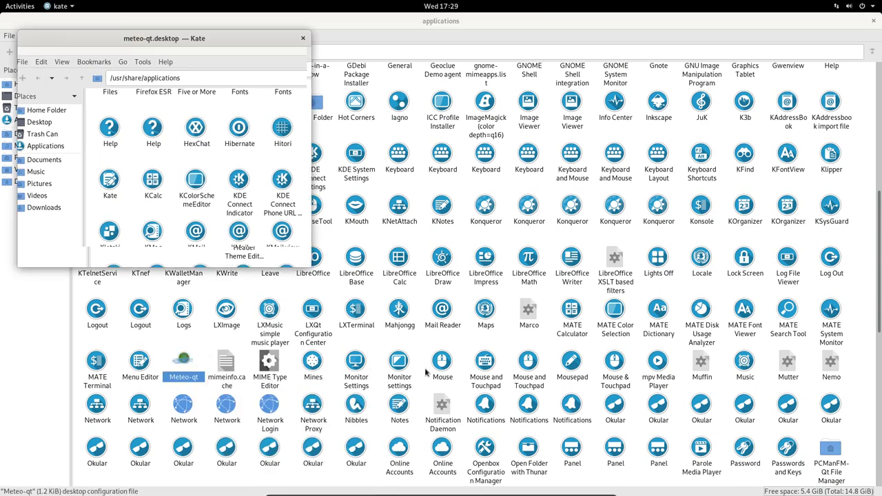
scroll(168, 210, "down", 5)
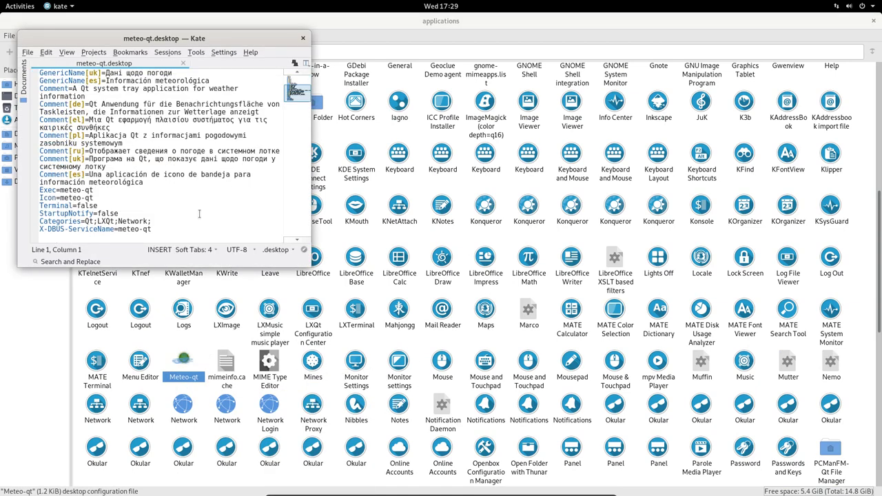
left_click(59, 198)
key("shift+End")
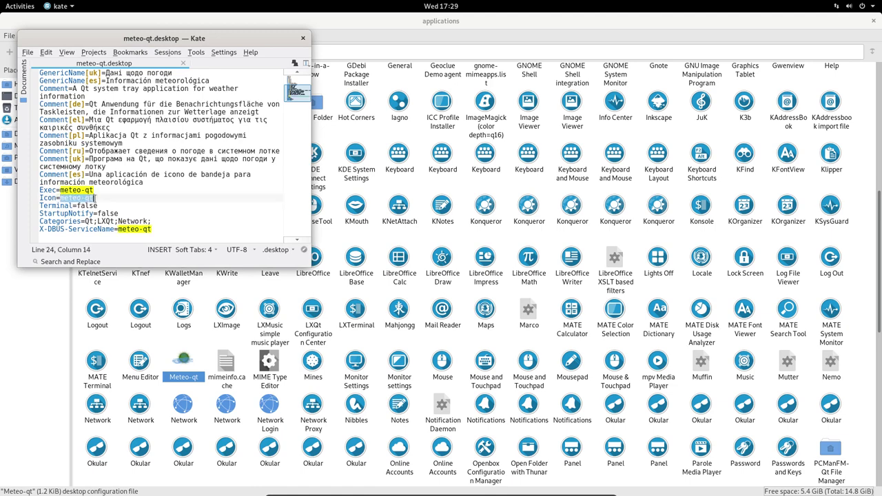
key("BackSpace")
type("weather")
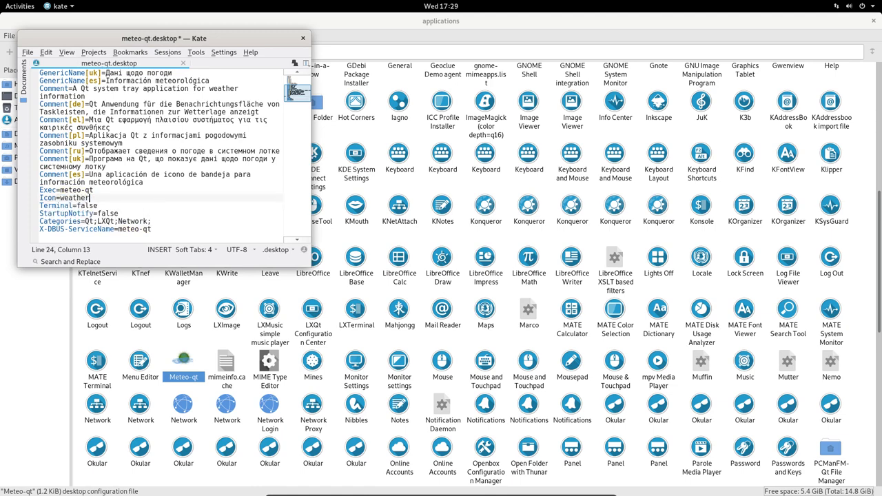
key("ctrl+s")
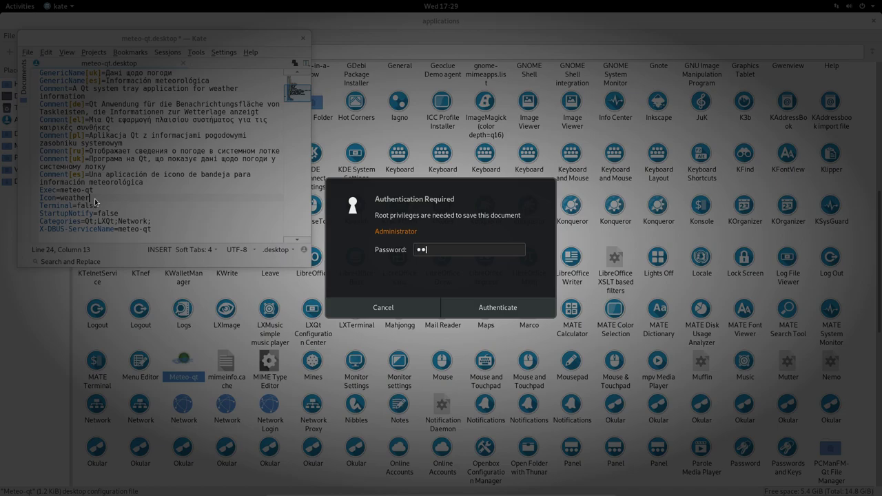
type("••")
key("Return")
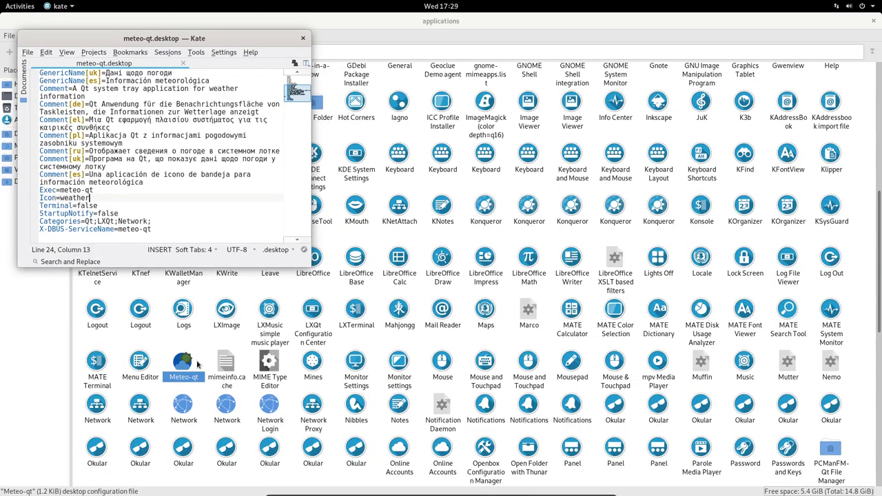
left_click(208, 347)
right_click(185, 366)
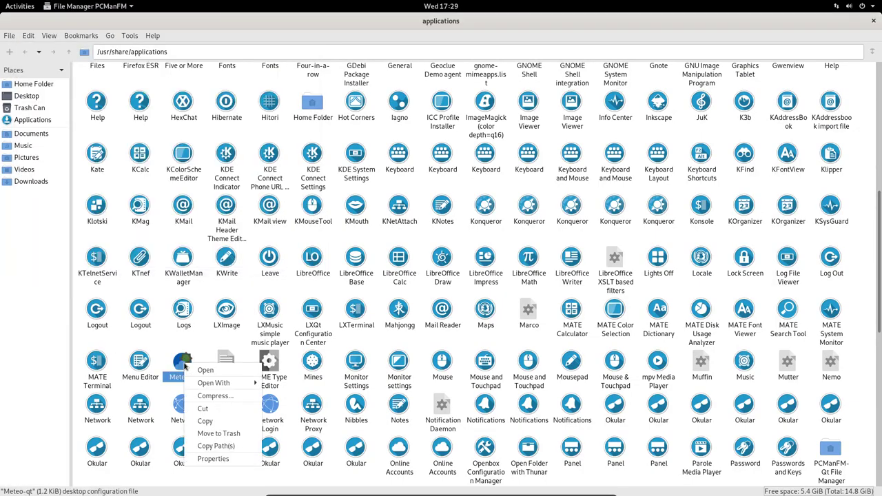
- Open the FeatherNotes launcher's feathernotes.desktop file in Kate
mouse_move(254, 387)
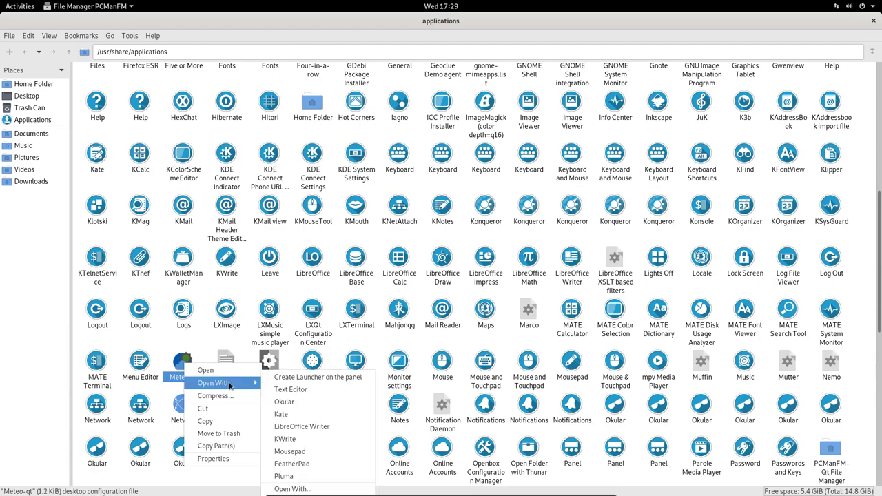
left_click(301, 354)
scroll(533, 337, "up", 7)
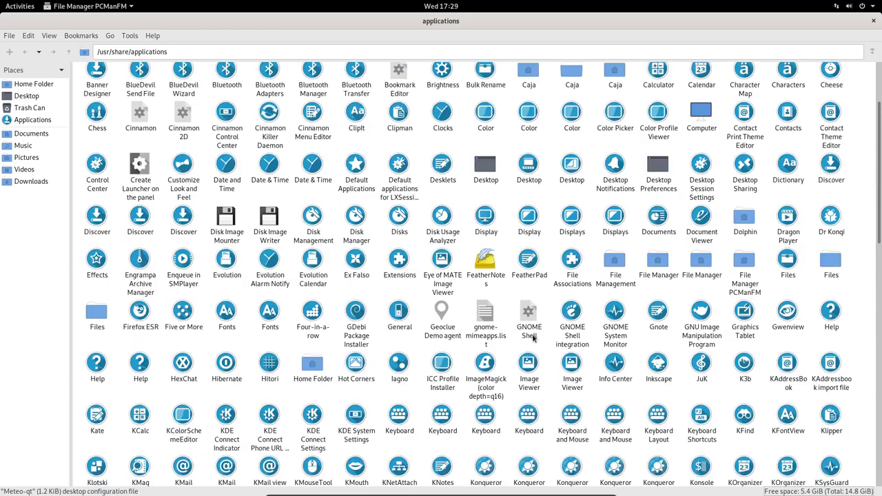
left_click(487, 309)
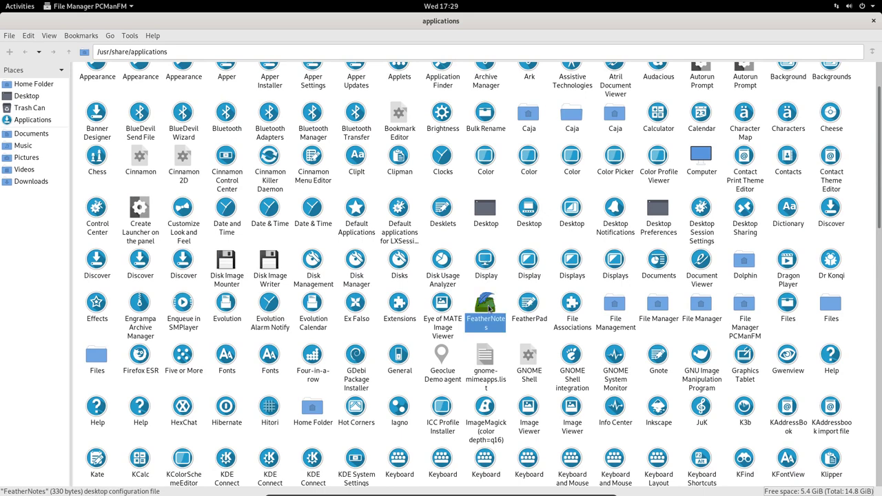
right_click(486, 308)
mouse_move(527, 326)
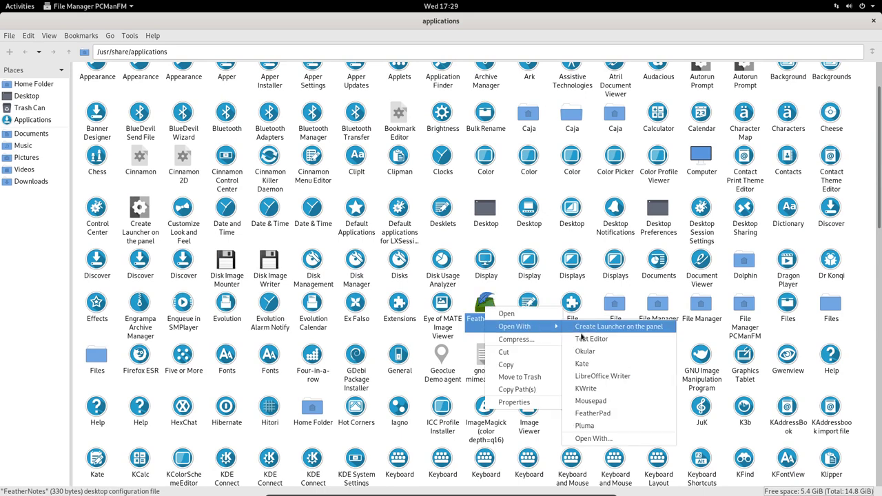
left_click(592, 366)
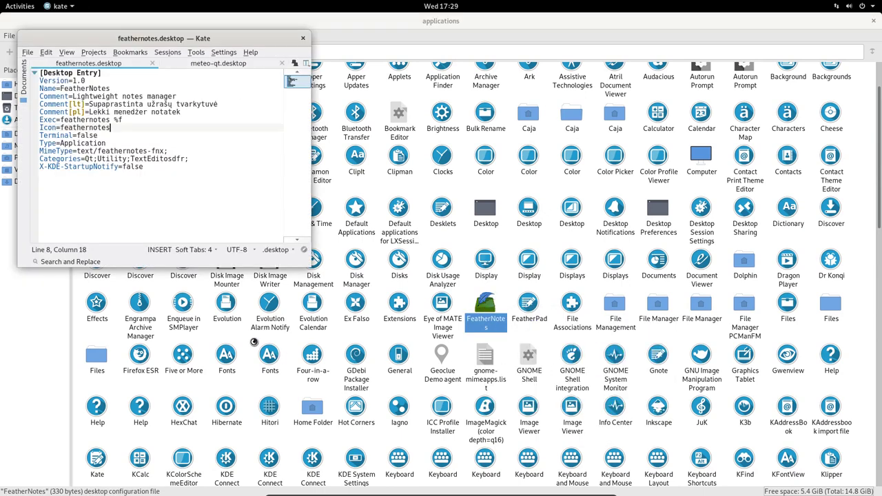
- Set the Icon value to text (after first trying write), save, and close Kate
double_click(61, 128)
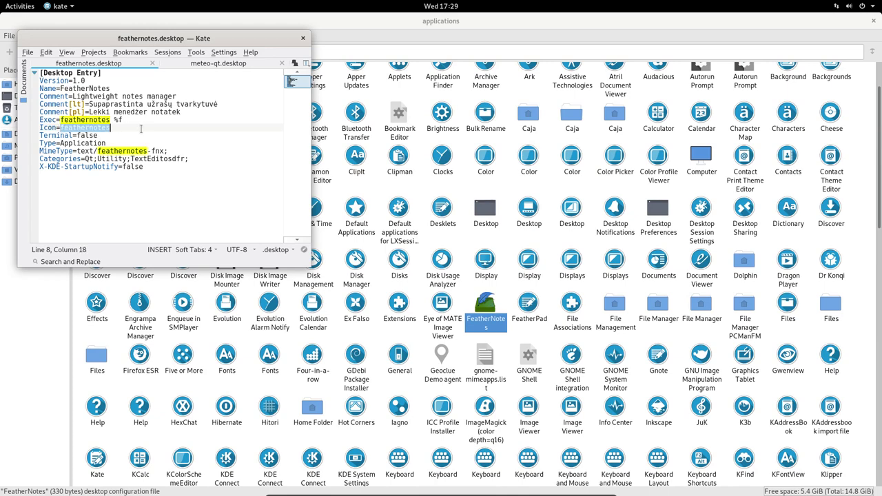
type("write")
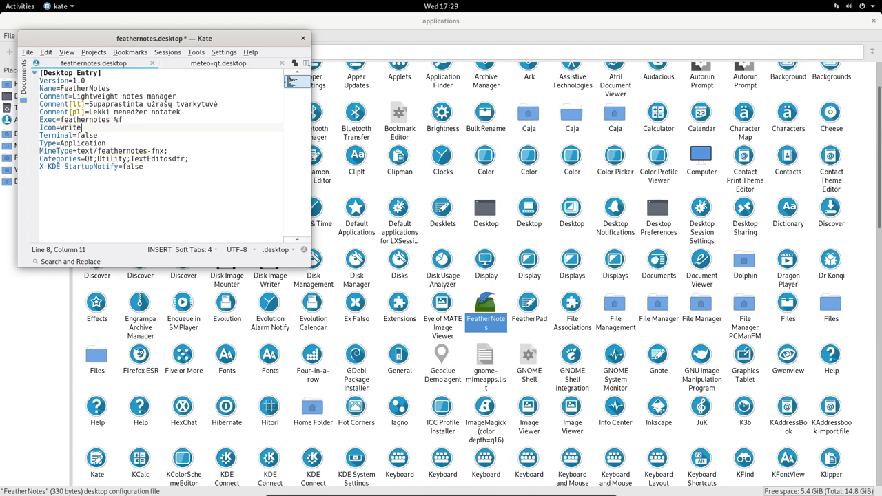
key("ctrl+s")
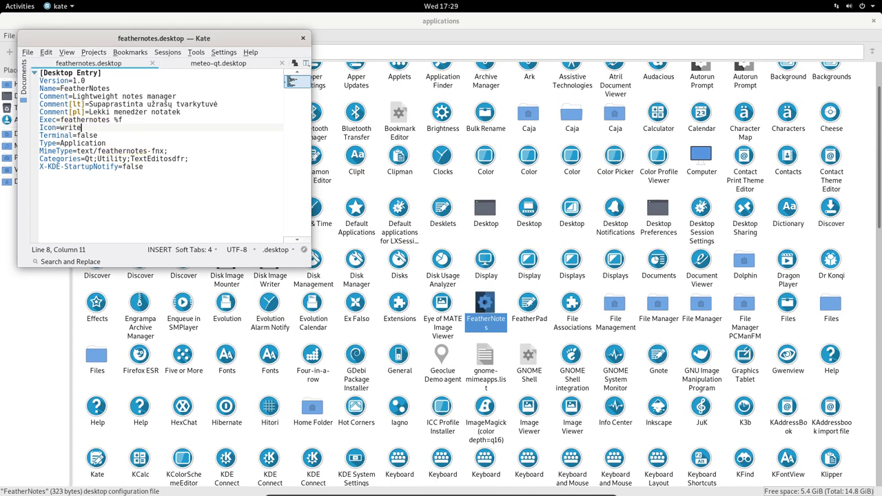
double_click(72, 127)
type("text")
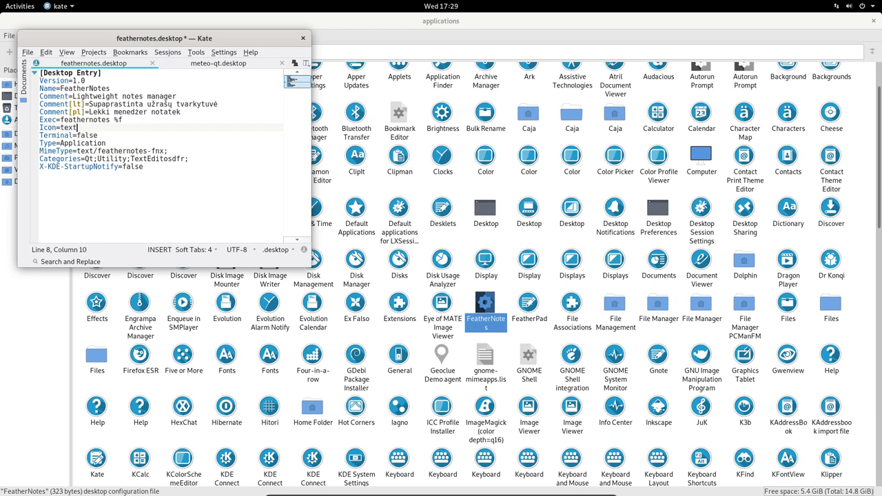
key("ctrl+s")
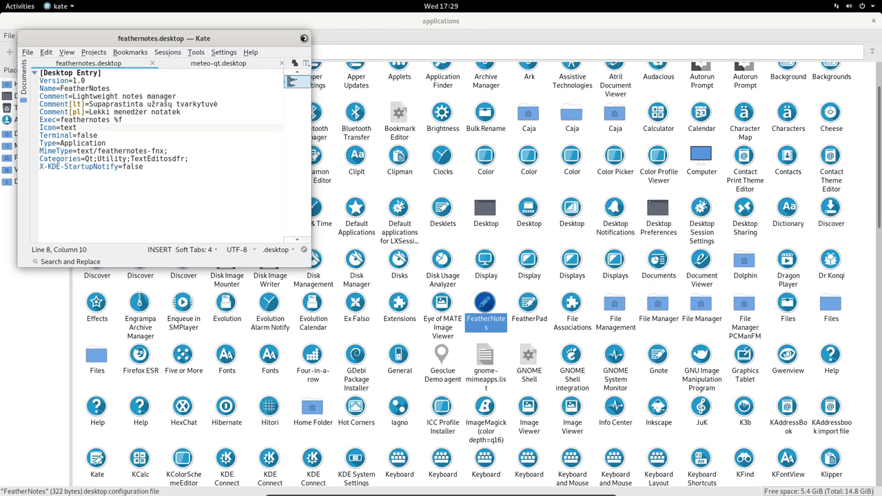
left_click(303, 39)
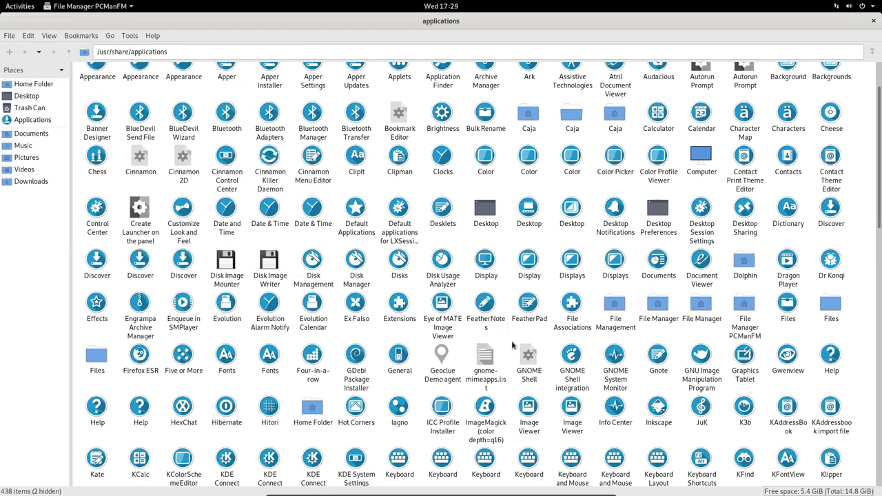
- Close the file manager and scroll through the GNOME application grid pages
scroll(512, 345, "up", 2)
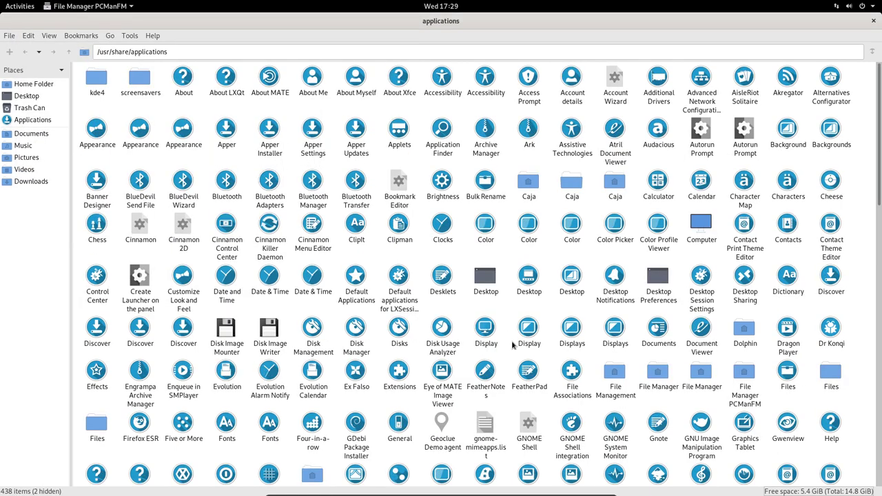
left_click(874, 20)
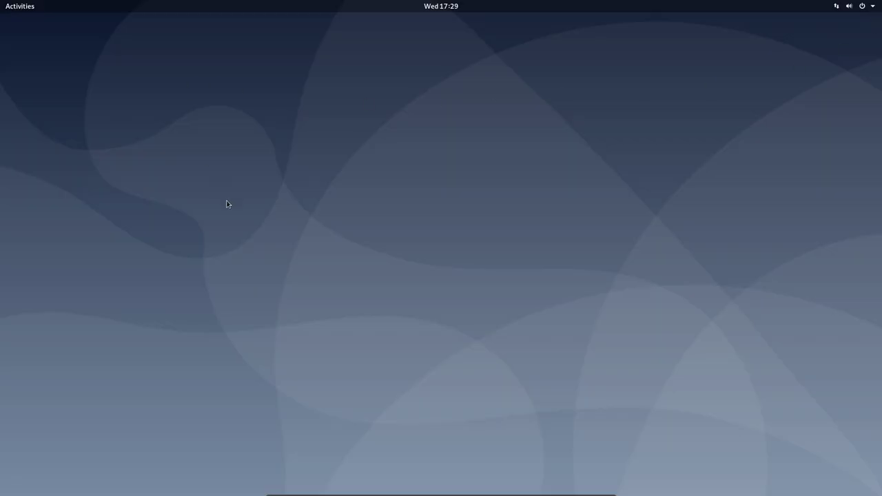
left_click(26, 6)
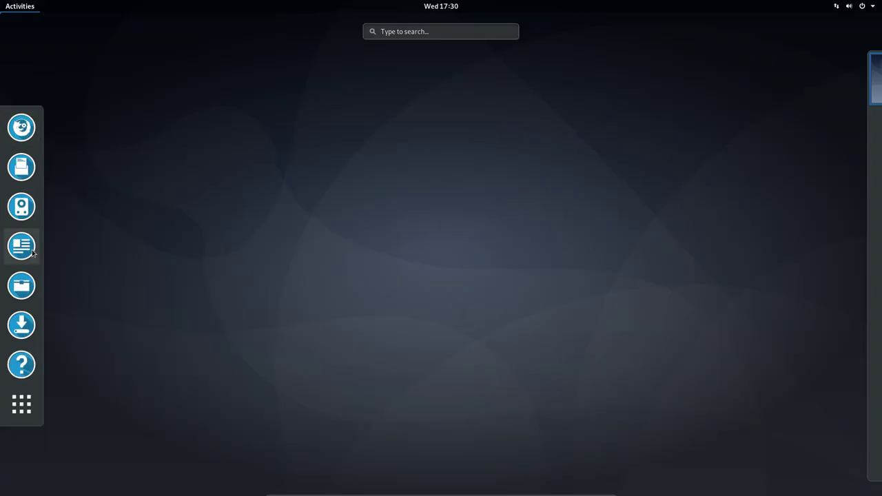
left_click(21, 410)
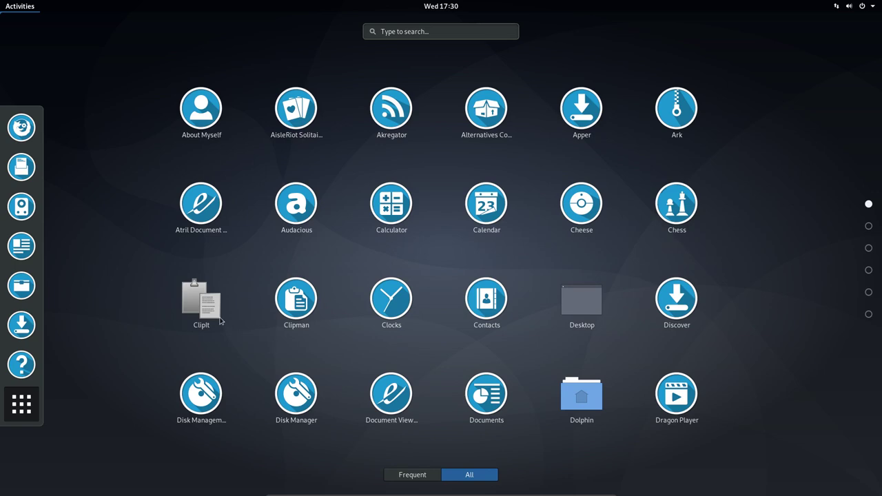
scroll(420, 321, "down", 2)
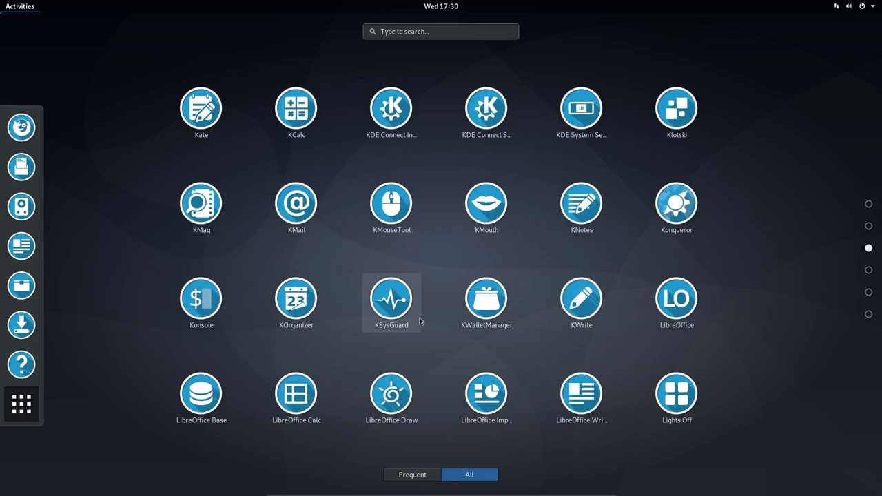
scroll(420, 321, "down", 2)
scroll(419, 321, "up", 1)
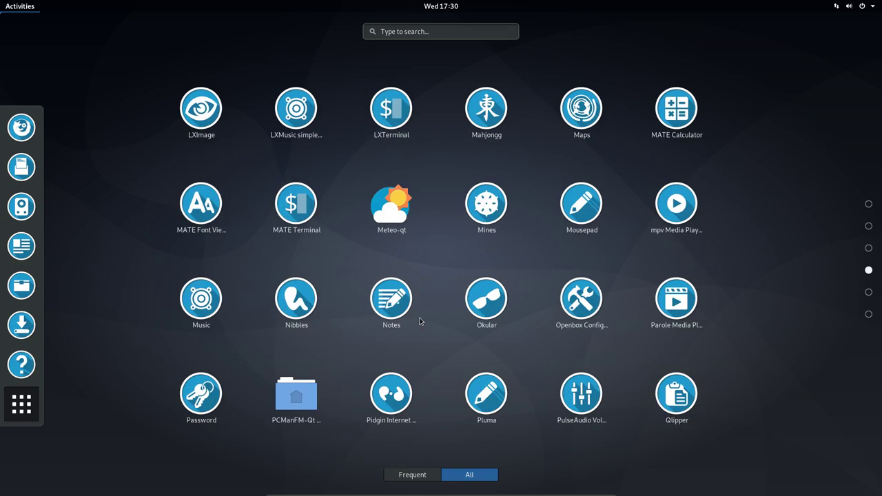
scroll(420, 321, "down", 1)
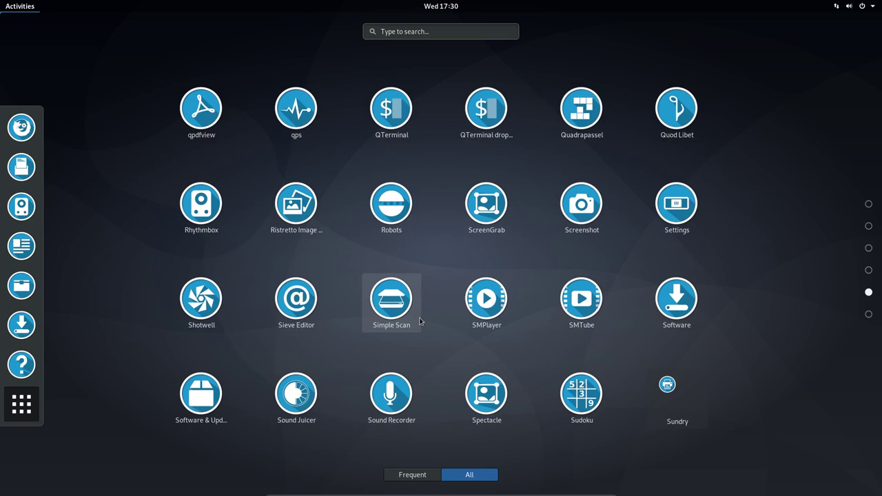
- Open and close the Sundry and Utilities folders, then leave the overview for the desktop
left_click(681, 397)
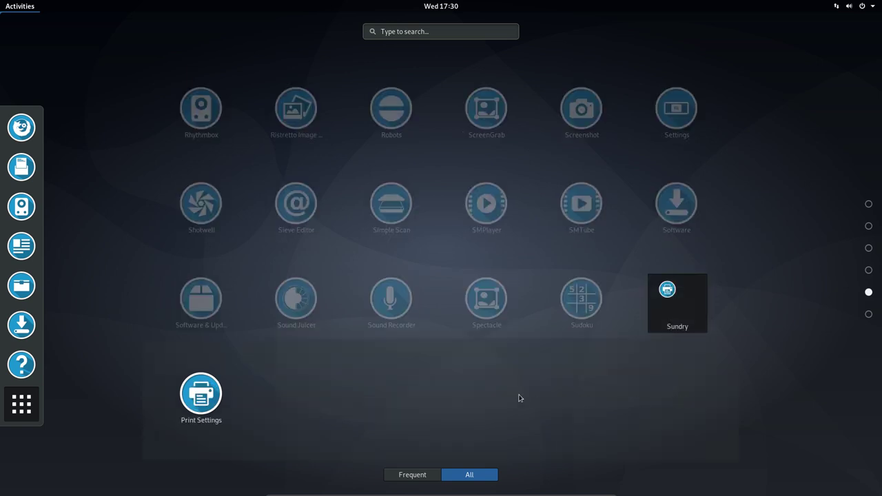
left_click(494, 383)
scroll(449, 371, "down", 1)
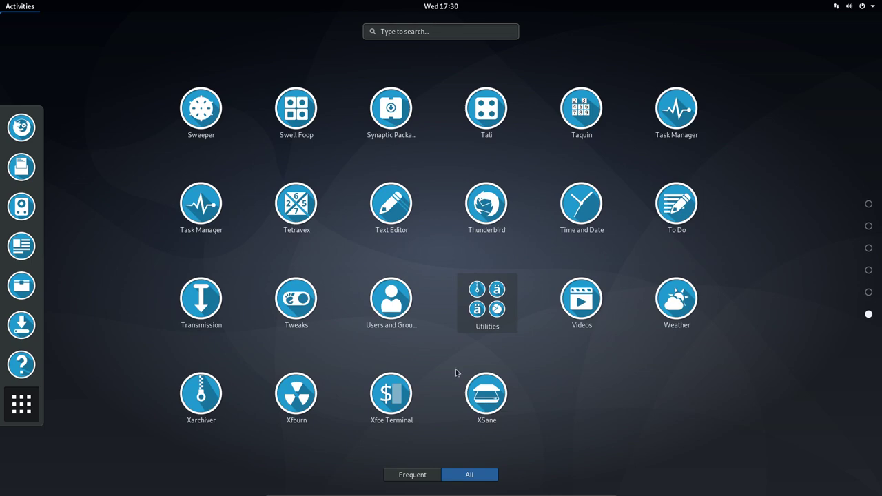
left_click(490, 334)
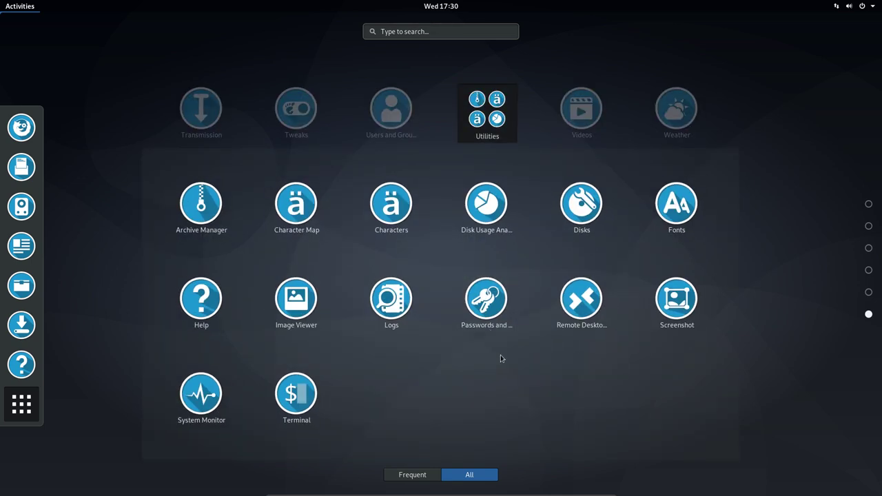
left_click(501, 354)
key("Escape")
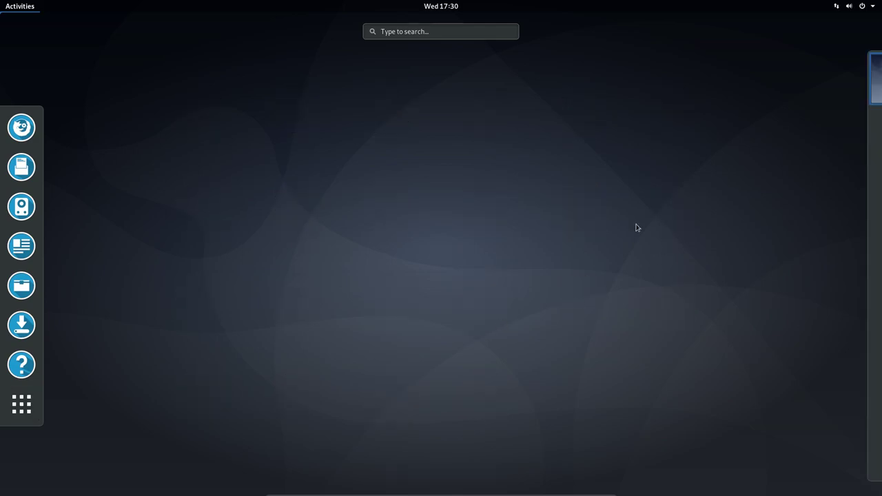
key("Escape")
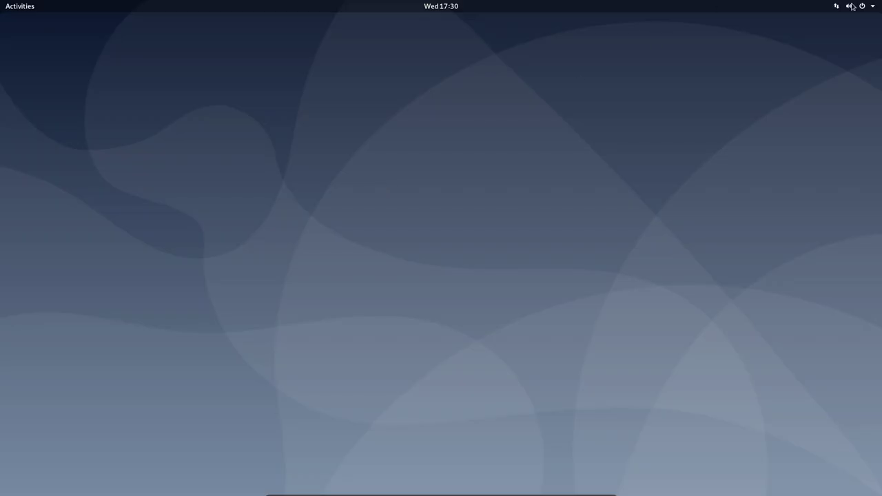
- Log out of the GNOME session from the system menu and confirm
left_click(861, 6)
left_click(811, 77)
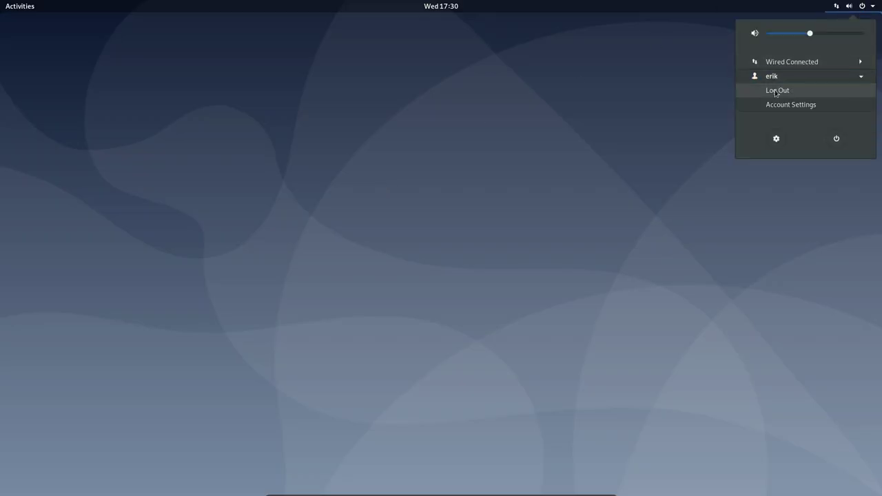
left_click(775, 89)
left_click(451, 281)
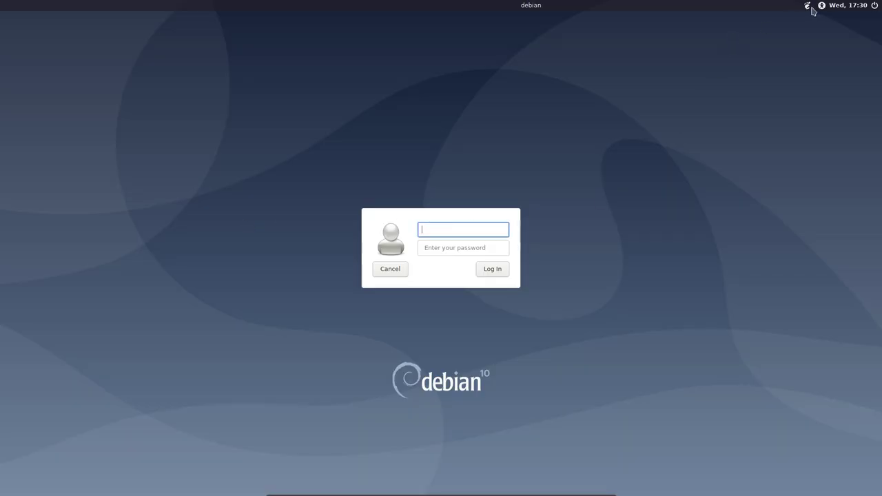
- Choose the LXDE session on the login screen and sign in with the username and password
left_click(807, 6)
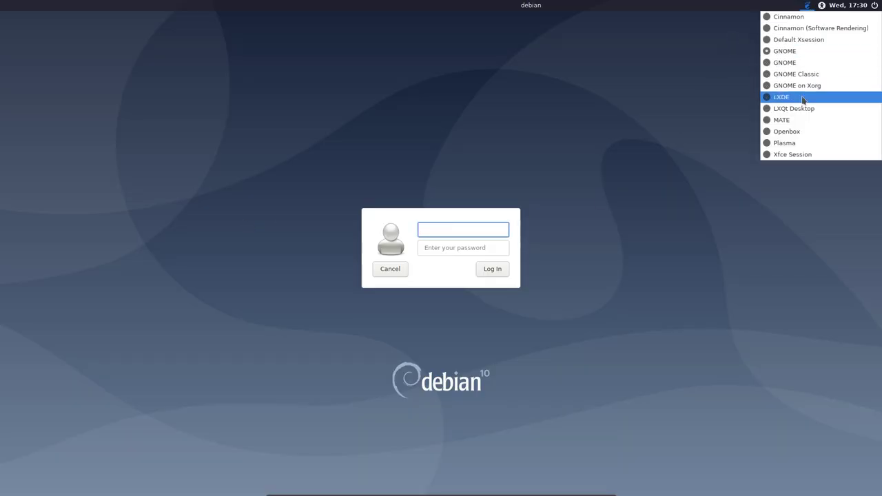
left_click(775, 97)
type("erik")
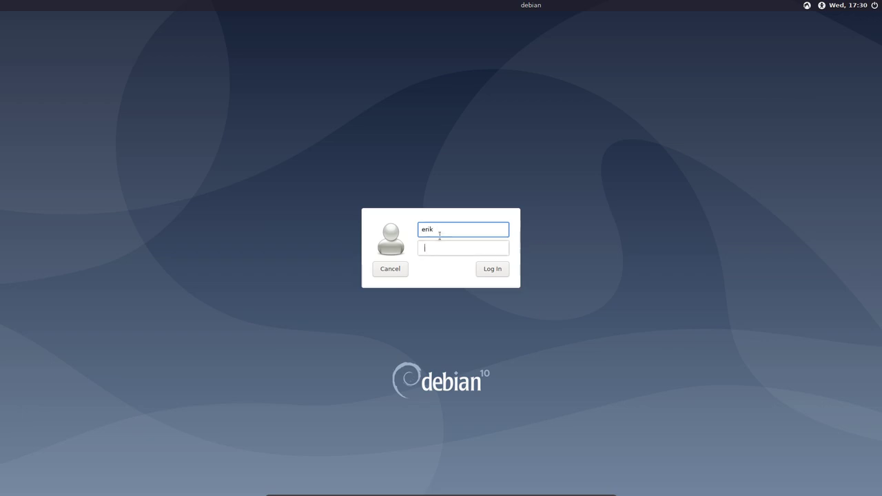
key("Tab")
key("Return")
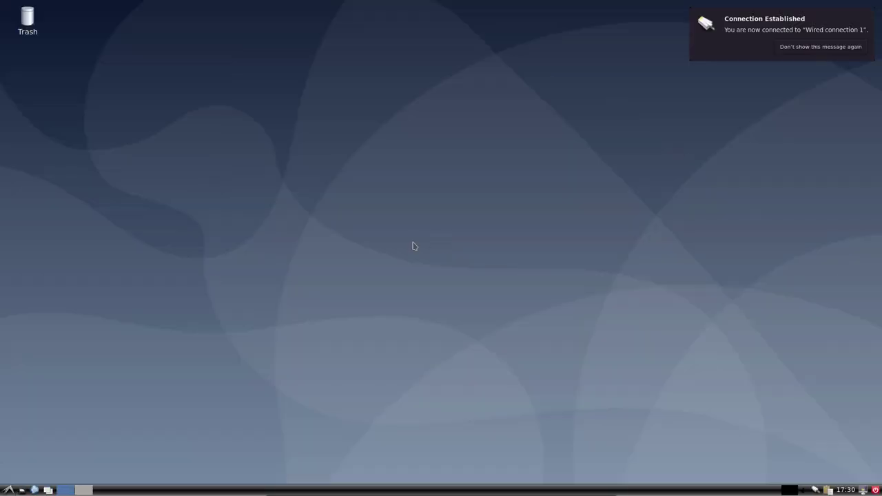
- Browse the LXDE menu's Accessories, Universal Access, Preferences and System Tools submenus
left_click(10, 484)
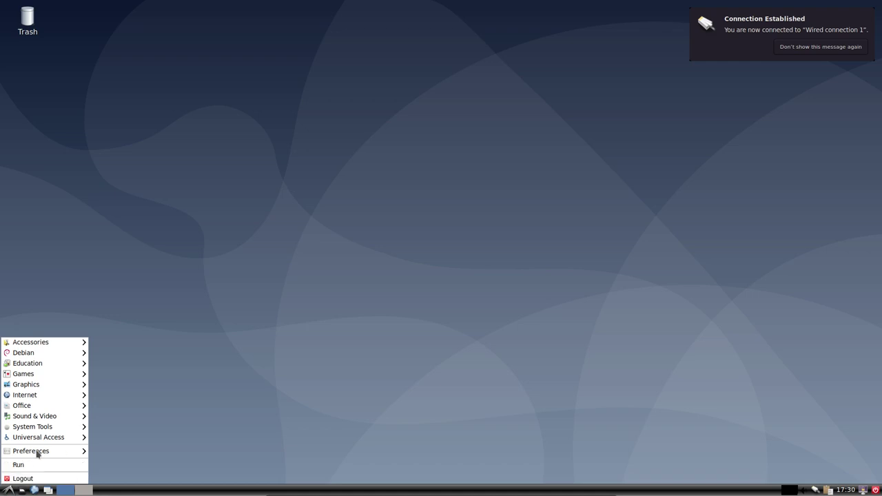
mouse_move(42, 347)
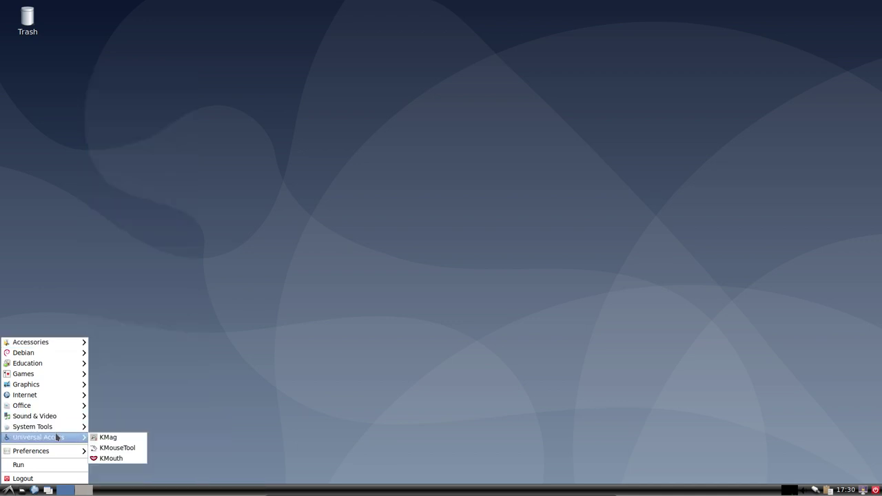
mouse_move(65, 454)
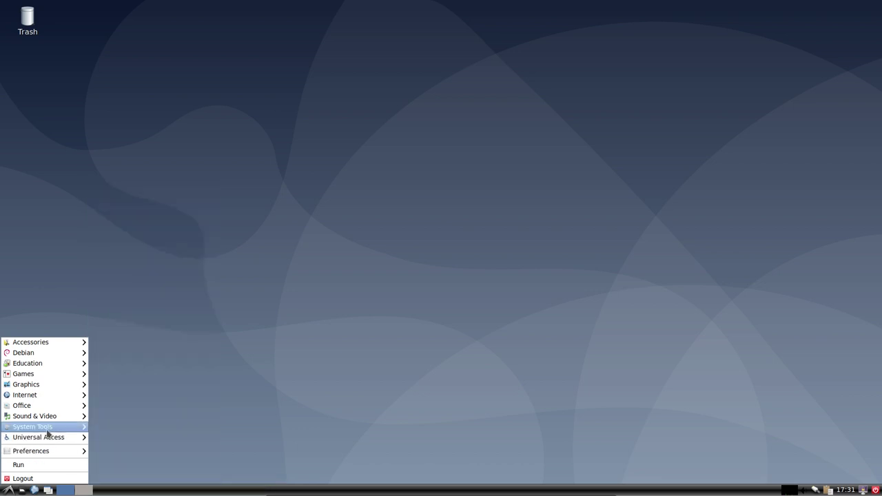
mouse_move(49, 431)
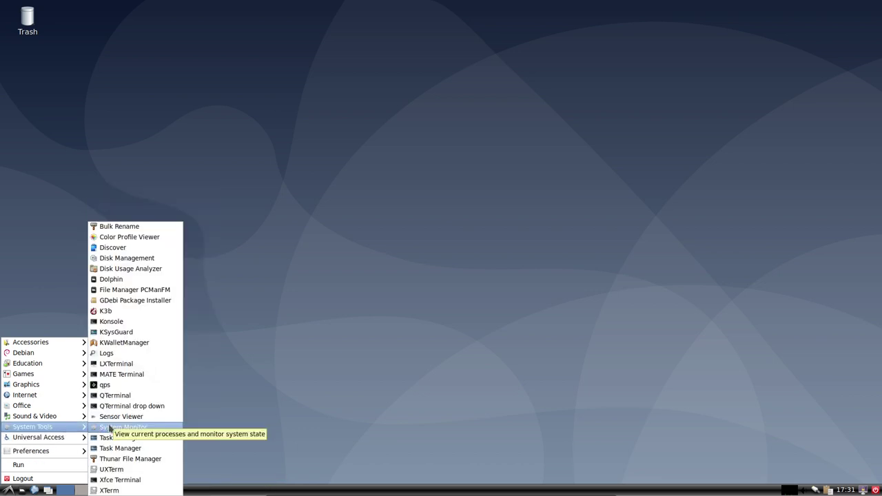
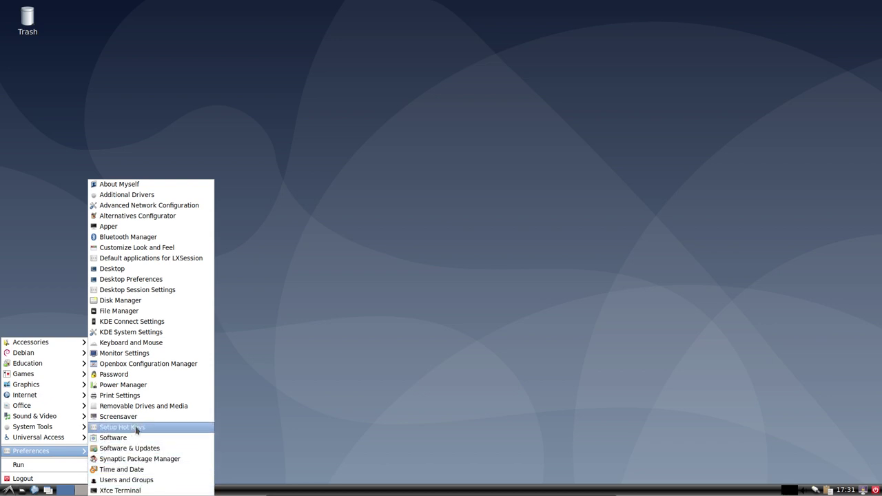
- Review the Openbox Configuration Manager's theme, appearance, window, move/resize, desktops and margins pages, then close it
left_click(165, 364)
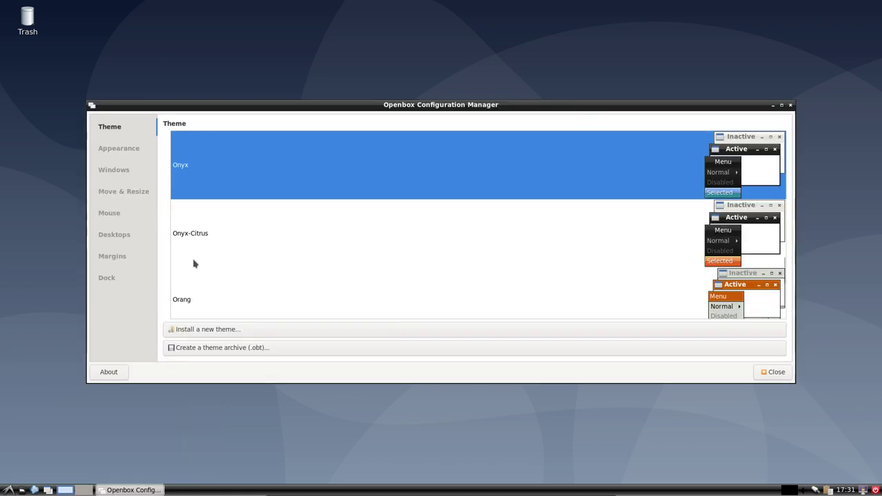
left_click(118, 148)
left_click(122, 174)
left_click(128, 194)
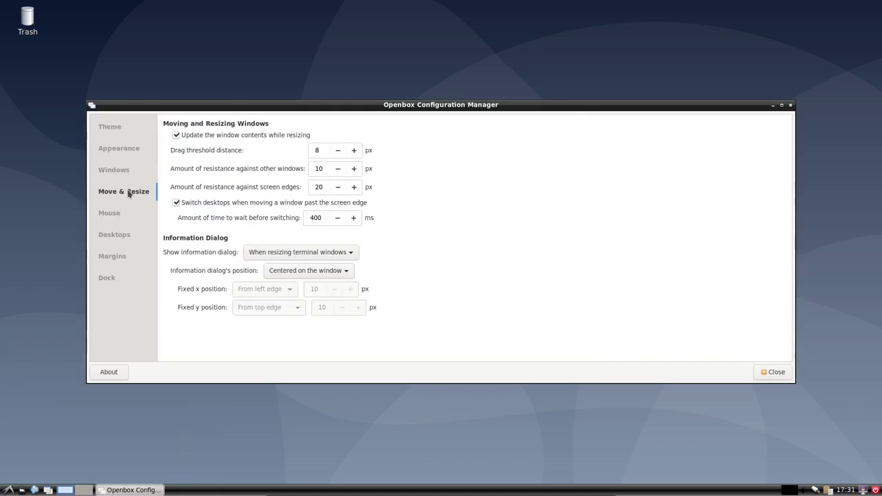
left_click(122, 174)
left_click(118, 148)
left_click(118, 130)
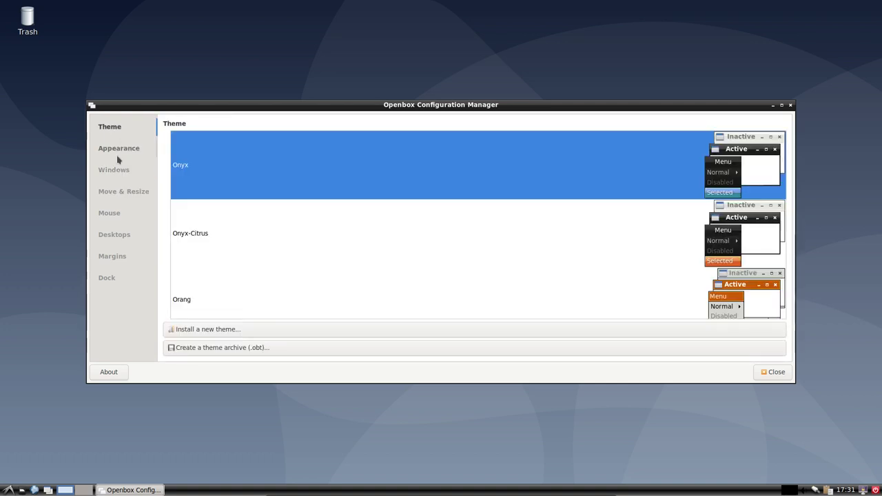
left_click(122, 241)
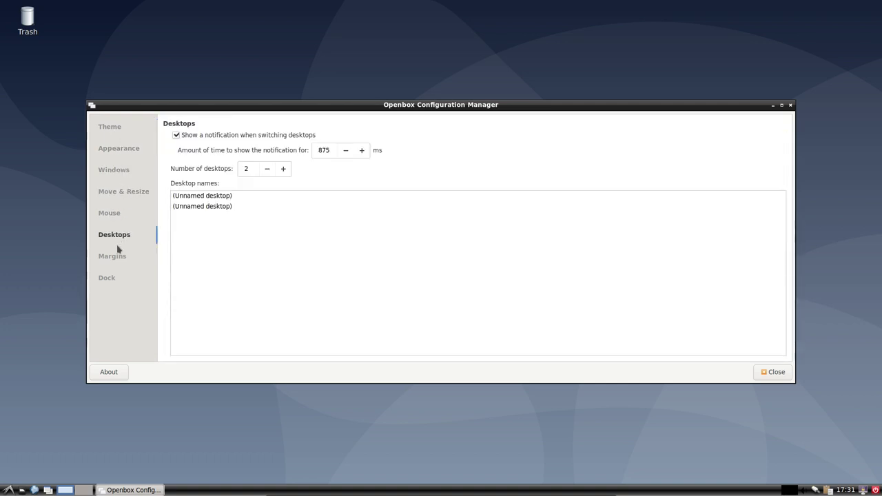
left_click(129, 257)
left_click(775, 373)
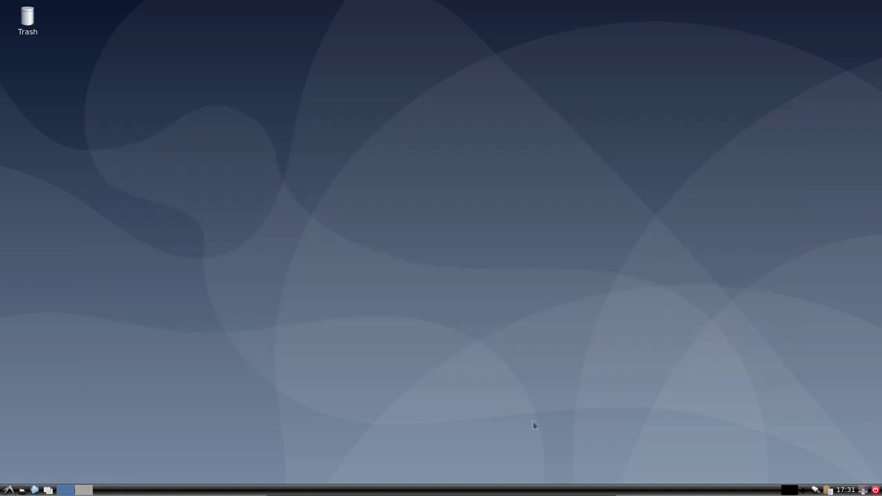
- Choose Logout from the LXDE application menu to bring up the logout prompt
left_click(8, 490)
left_click(8, 490)
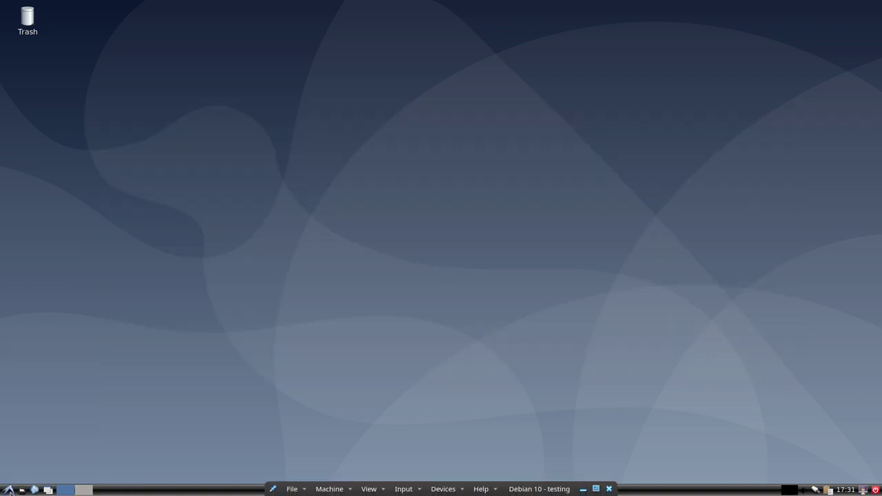
right_click(9, 489)
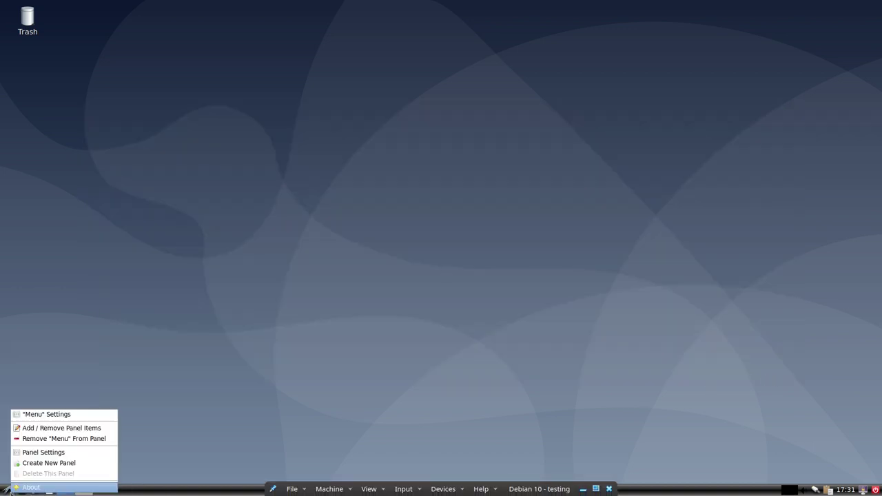
left_click(160, 434)
left_click(8, 490)
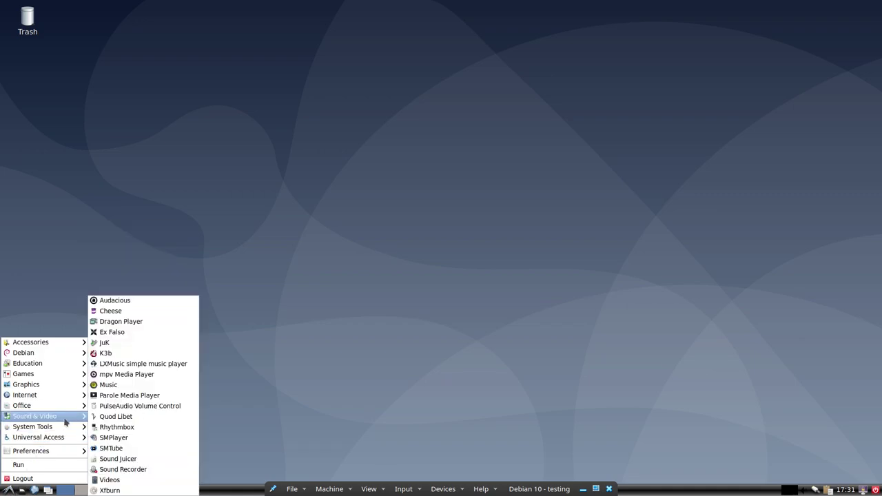
left_click(284, 403)
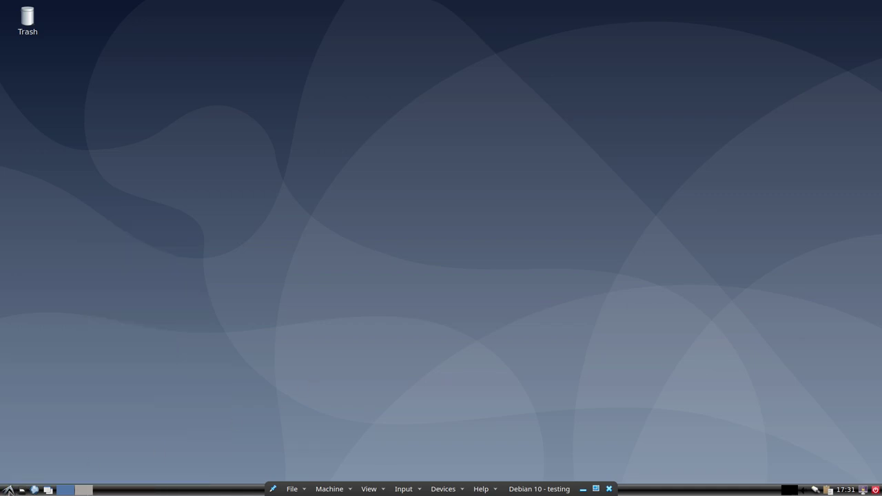
left_click(8, 490)
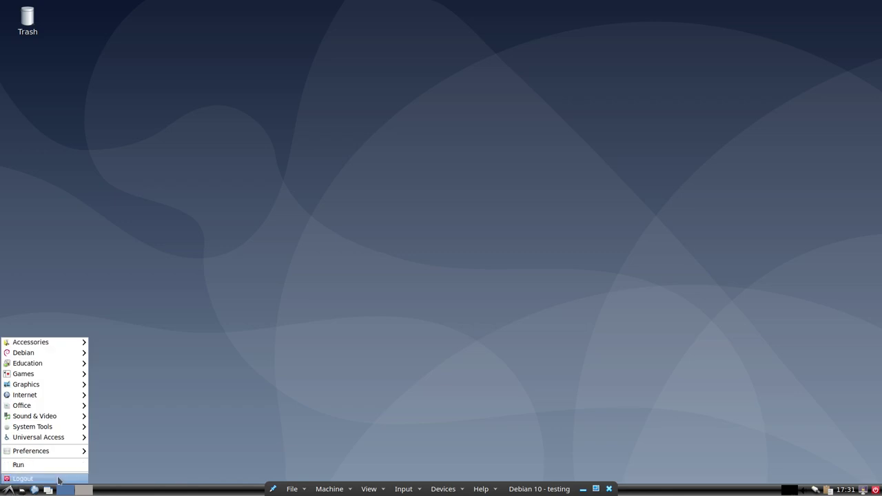
left_click(59, 479)
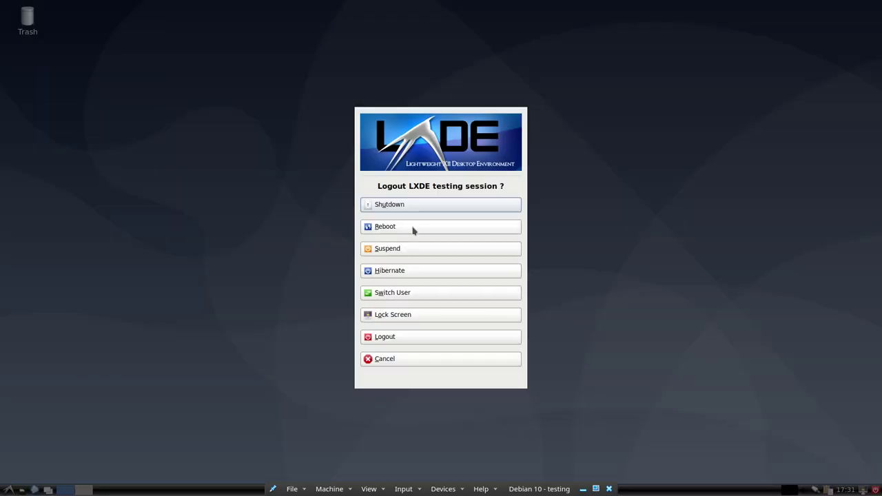
- Log out of LXDE and sign into an LXQt Desktop session with the username and password
left_click(405, 337)
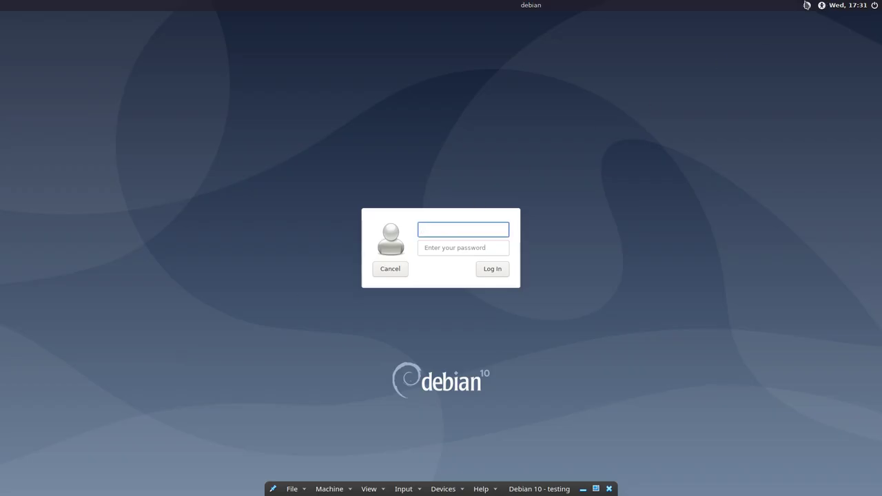
left_click(807, 5)
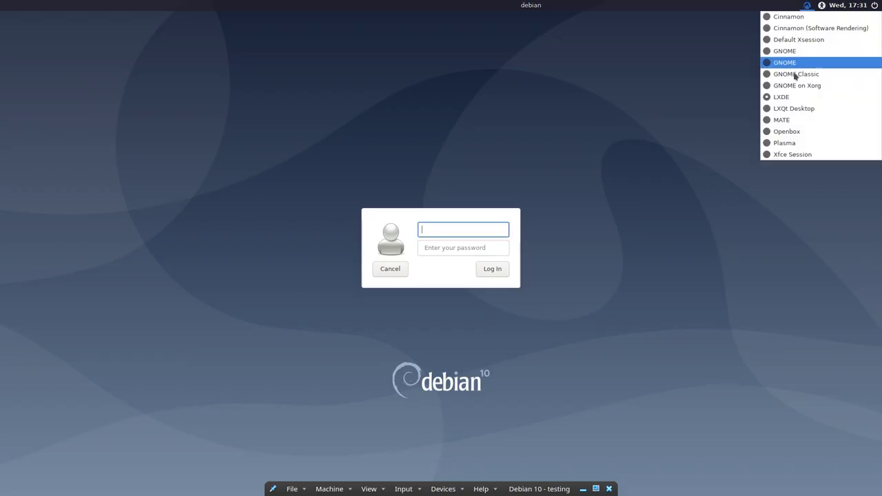
left_click(799, 110)
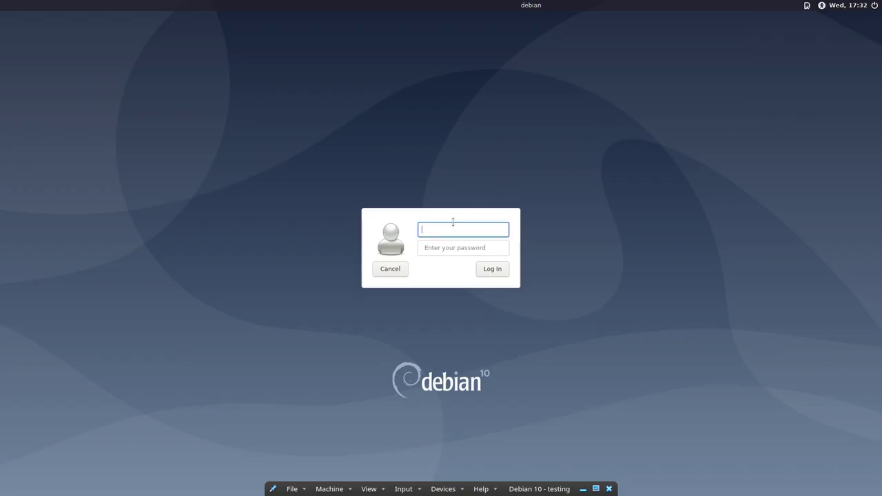
key("Return")
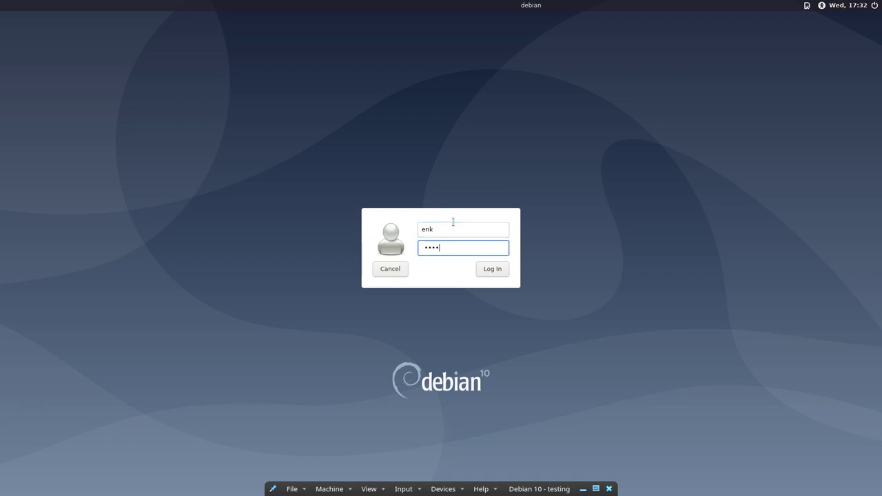
key("Return")
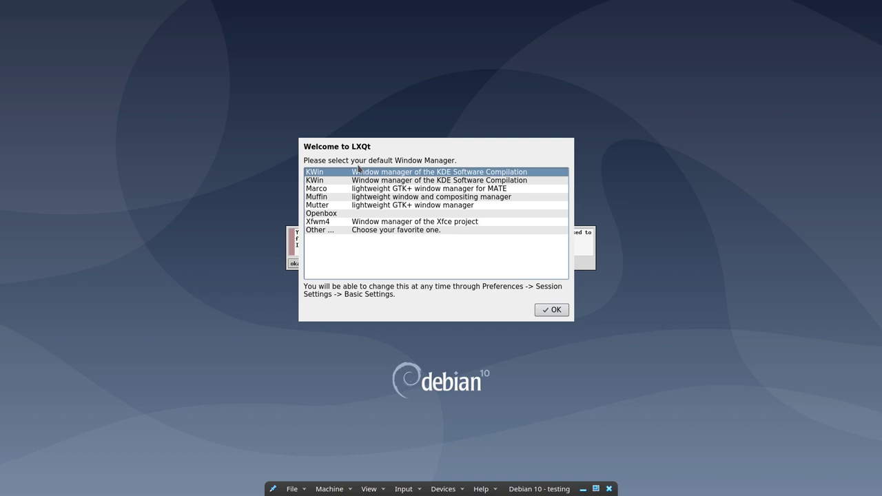
- Confirm Openbox as LXQt's default window manager in Welcome to LXQt
left_click(347, 215)
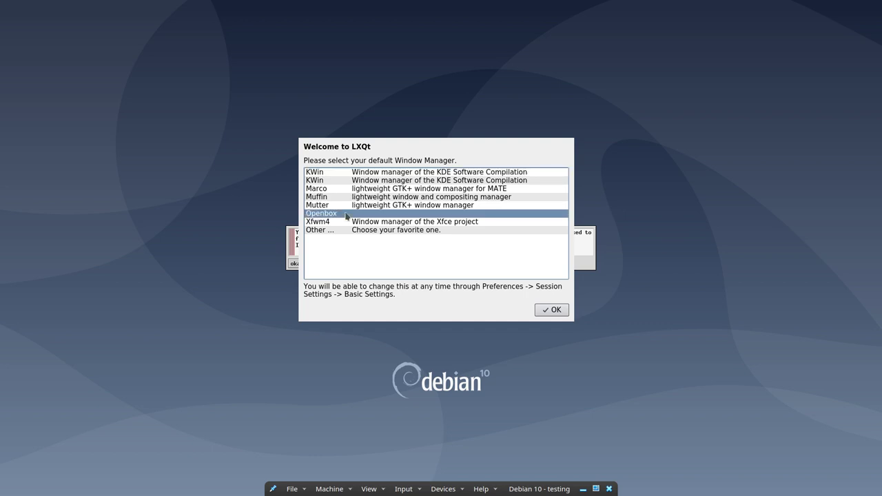
left_click(343, 223)
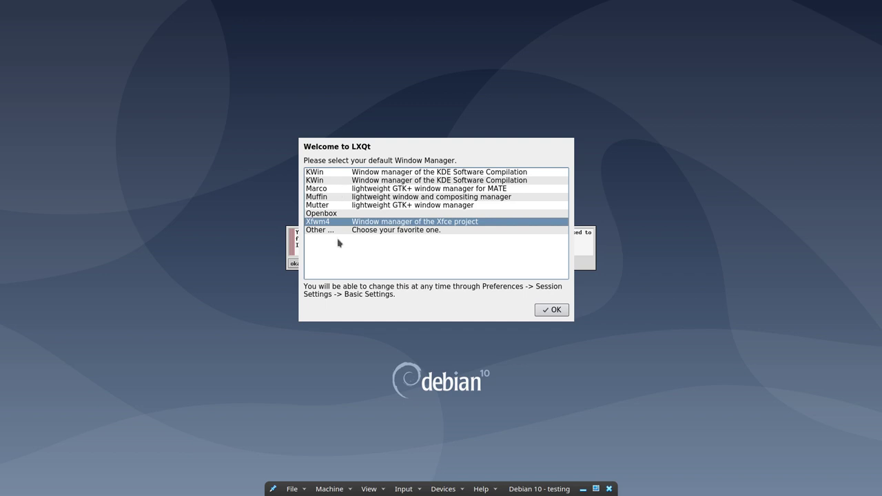
left_click(341, 216)
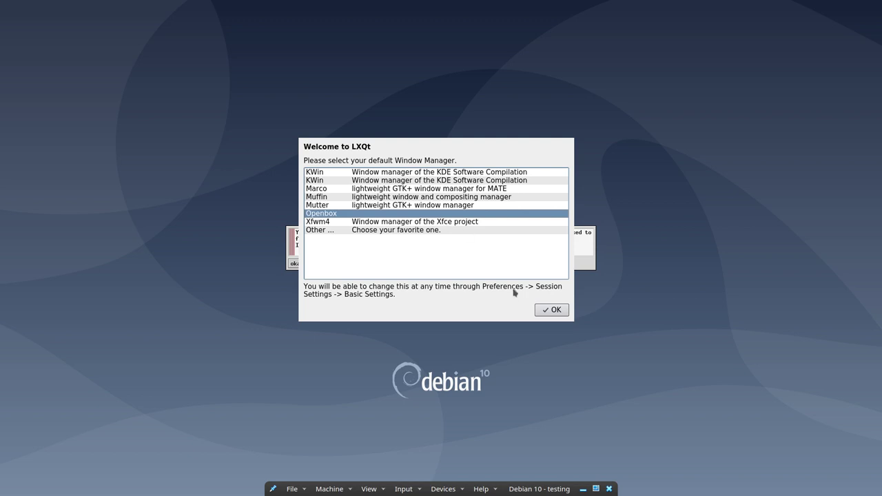
left_click(549, 308)
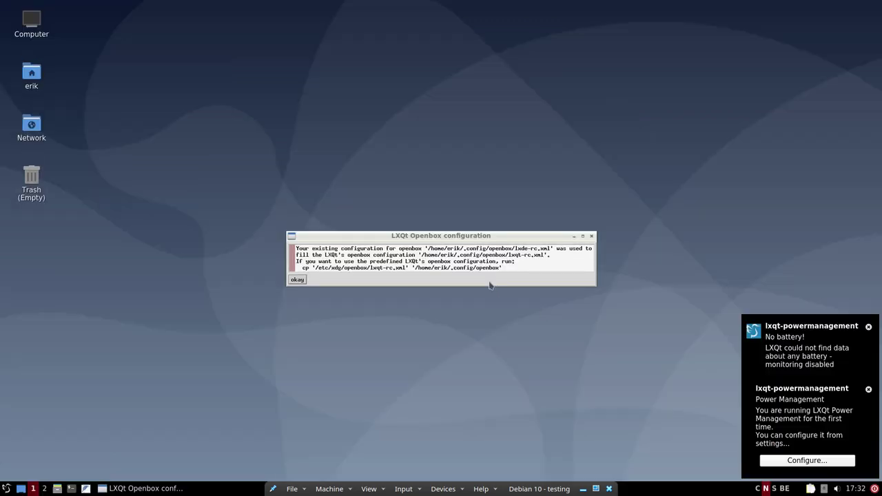
- Dismiss the Openbox message and the battery, power management and panel shortcut notifications
left_click(299, 280)
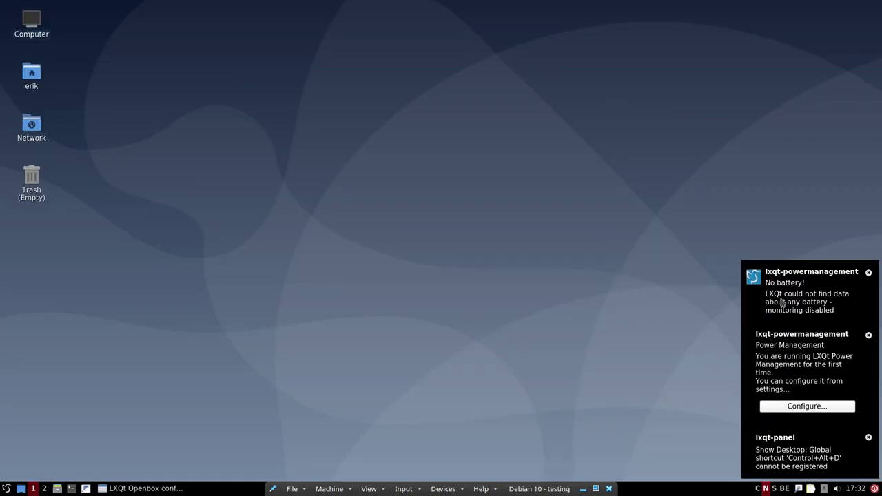
left_click(868, 273)
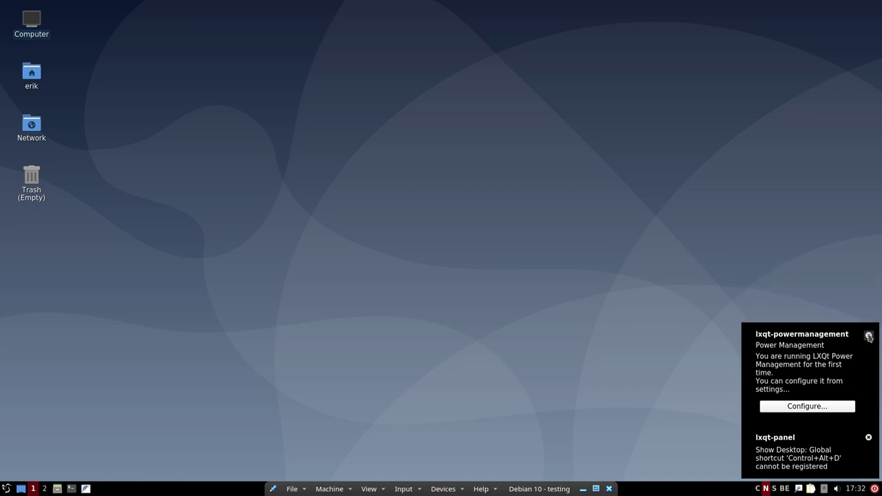
left_click(868, 336)
left_click(868, 437)
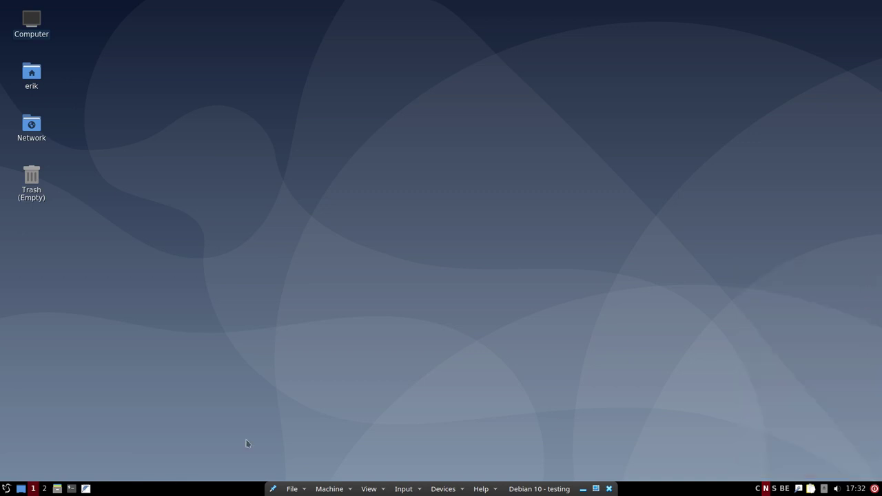
- Apply the Sardi Flexible Arc icon theme in LXQt Appearance Configuration and close it
left_click(6, 488)
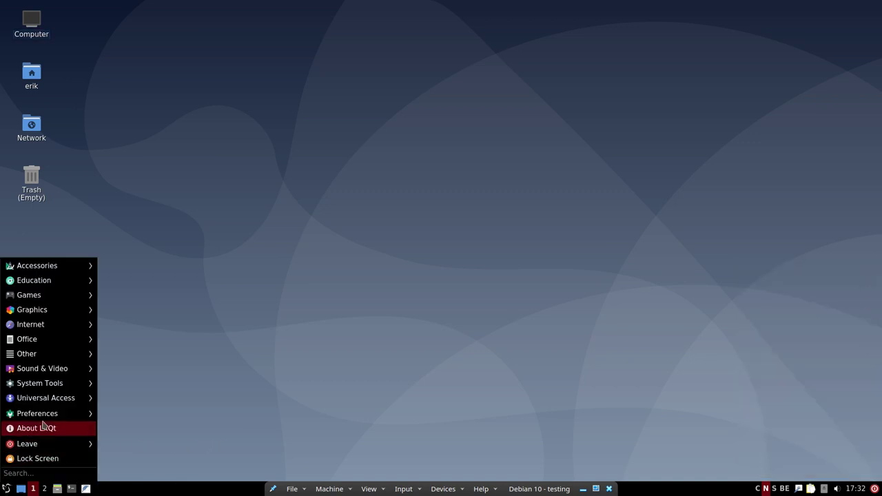
mouse_move(55, 420)
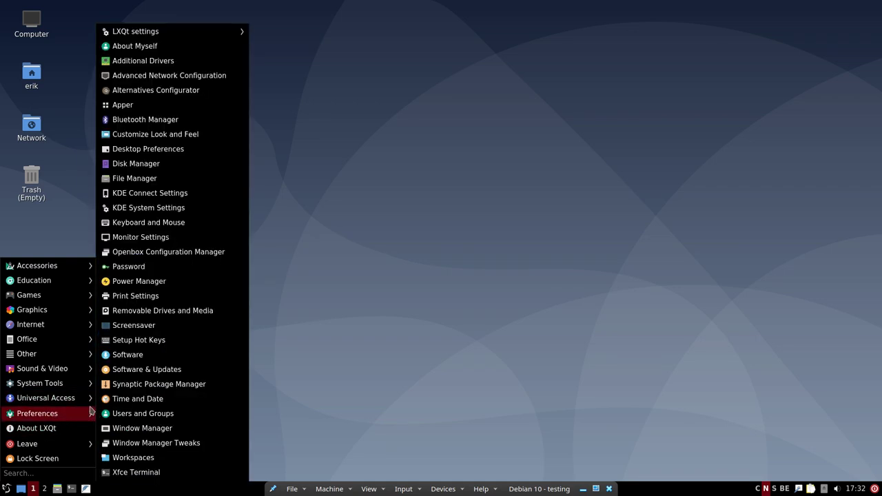
mouse_move(215, 34)
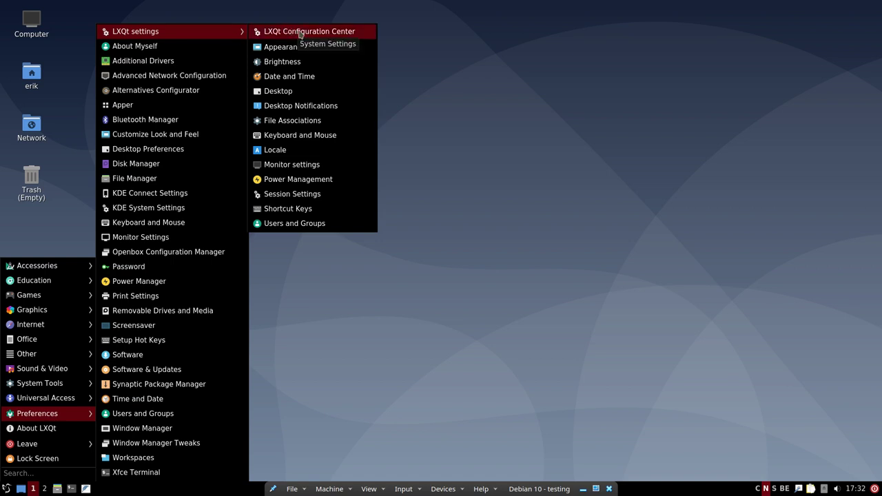
left_click(295, 49)
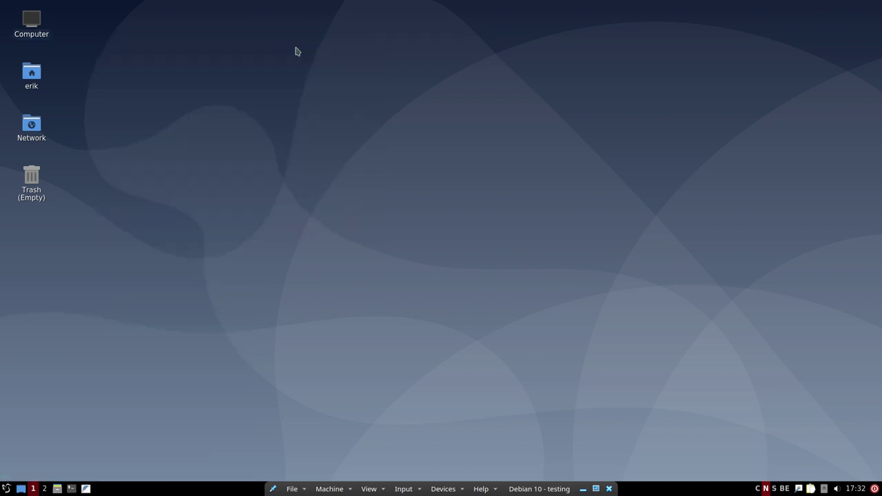
left_click(323, 175)
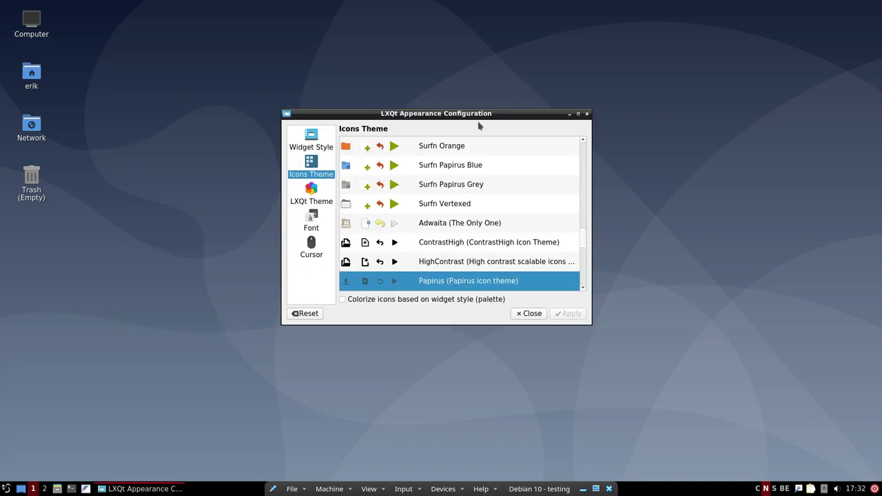
left_click_drag(488, 116, 414, 74)
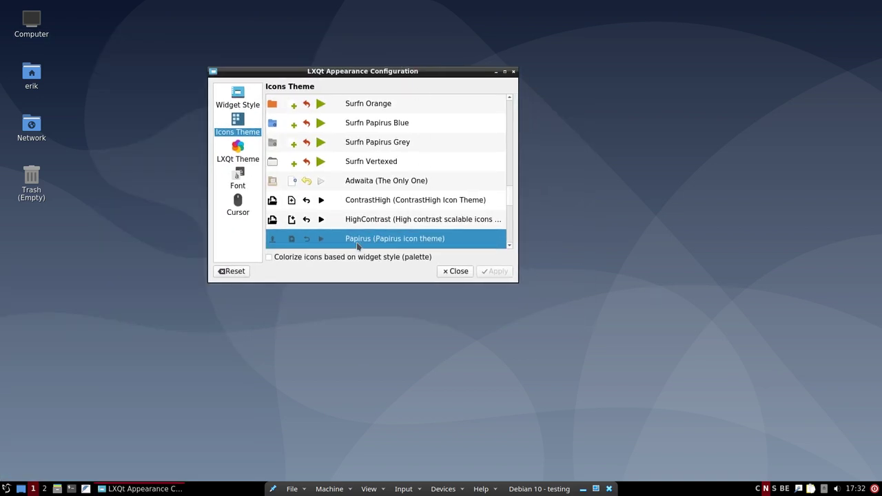
left_click_drag(508, 205, 531, 130)
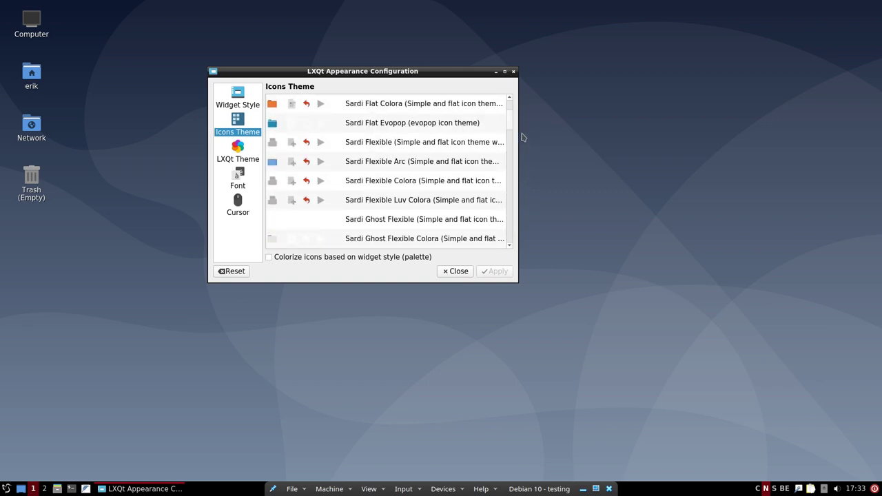
left_click(359, 169)
left_click(489, 271)
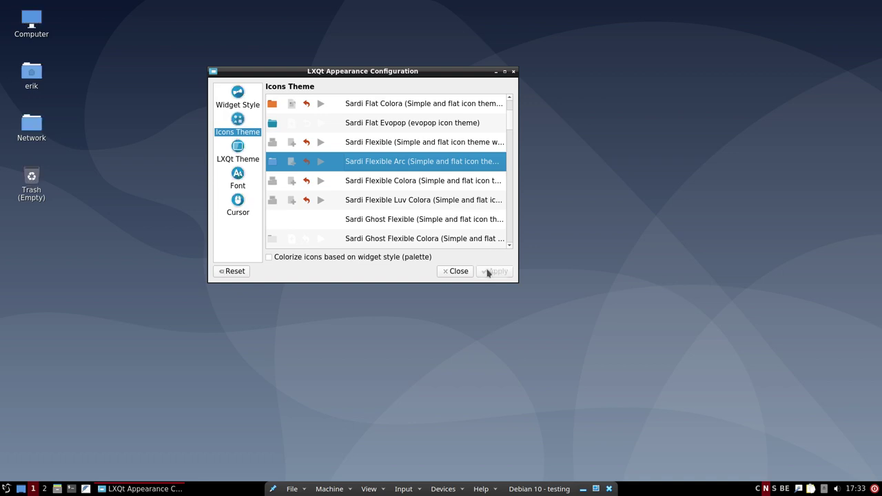
left_click(513, 72)
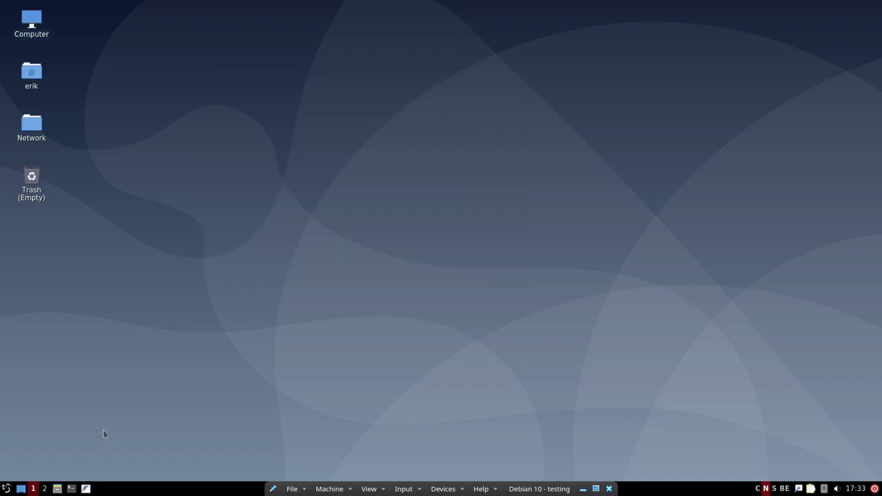
- Log out of the current LXQt session via Leave > Logout and confirm
left_click(7, 490)
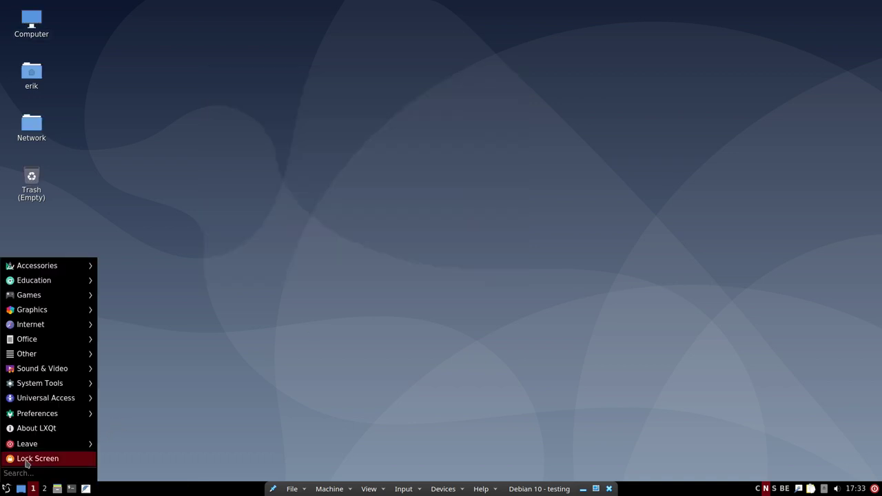
mouse_move(63, 449)
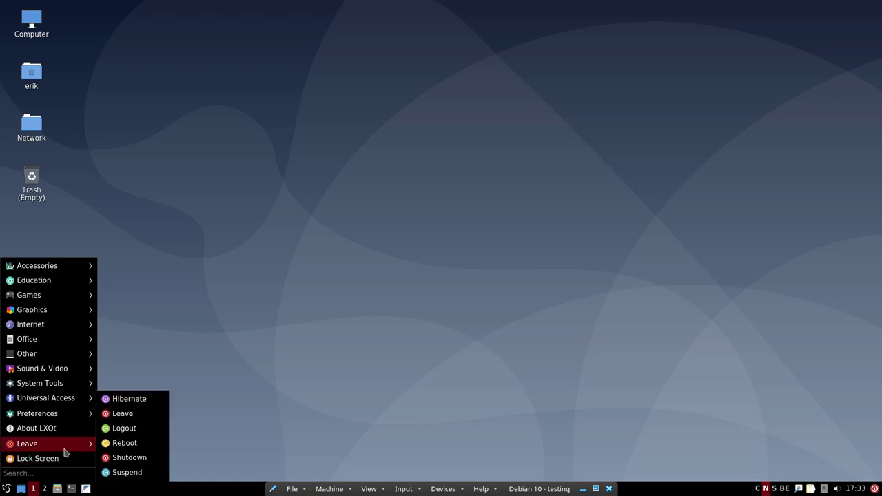
left_click(136, 433)
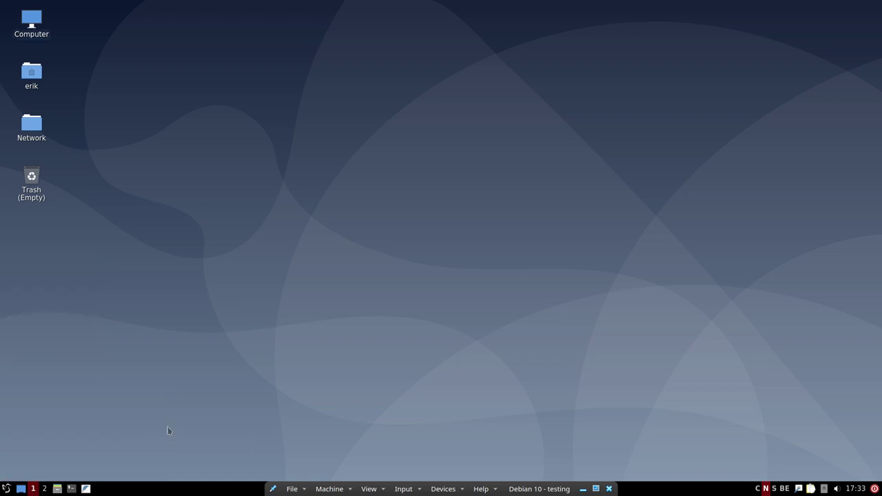
left_click(494, 255)
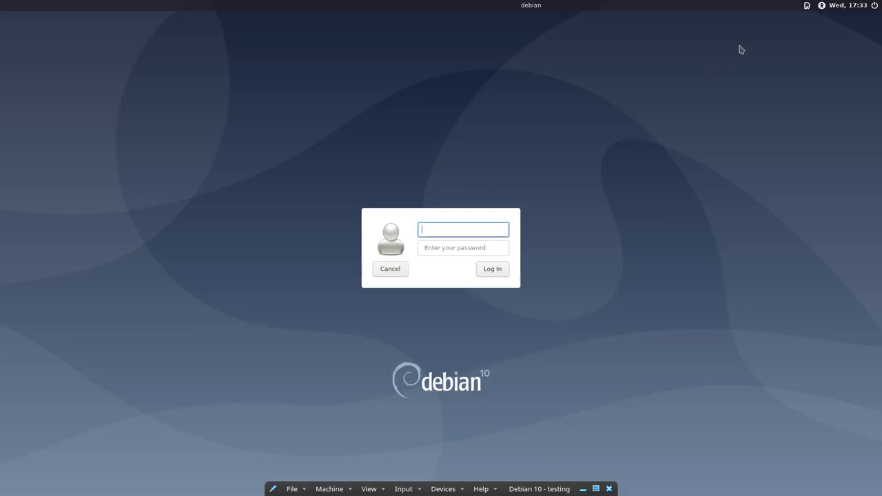
- Sign back into an LXQt Desktop session from the LightDM greeter with the user's credentials
left_click(806, 7)
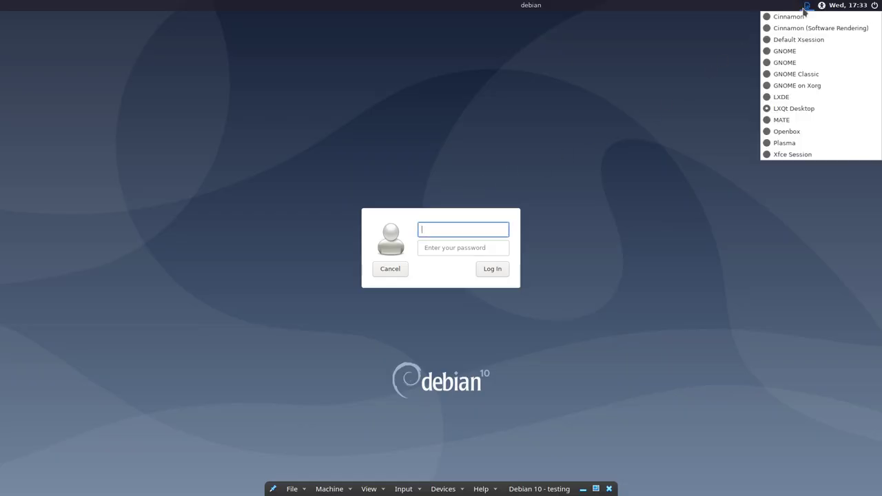
left_click(792, 108)
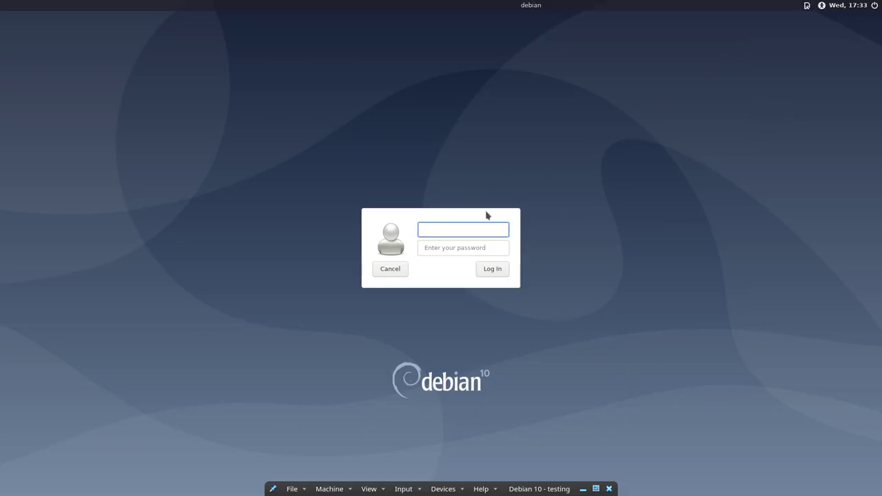
type("erik")
key("Tab")
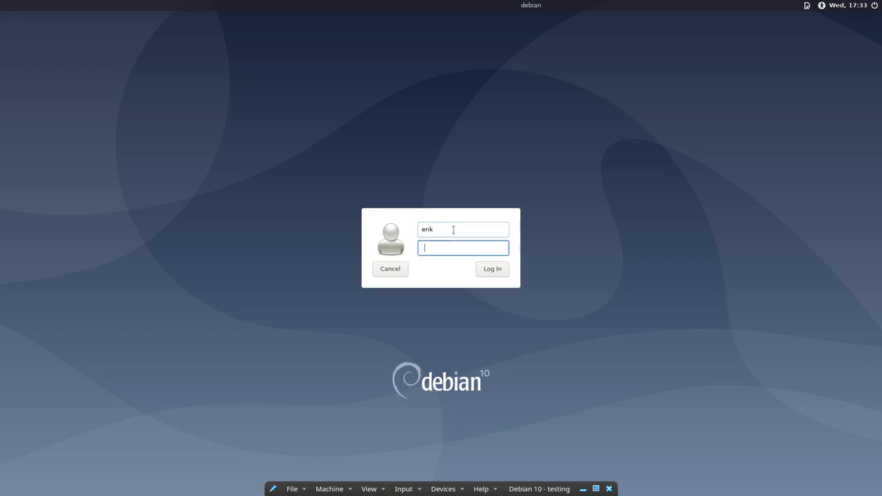
left_click(497, 266)
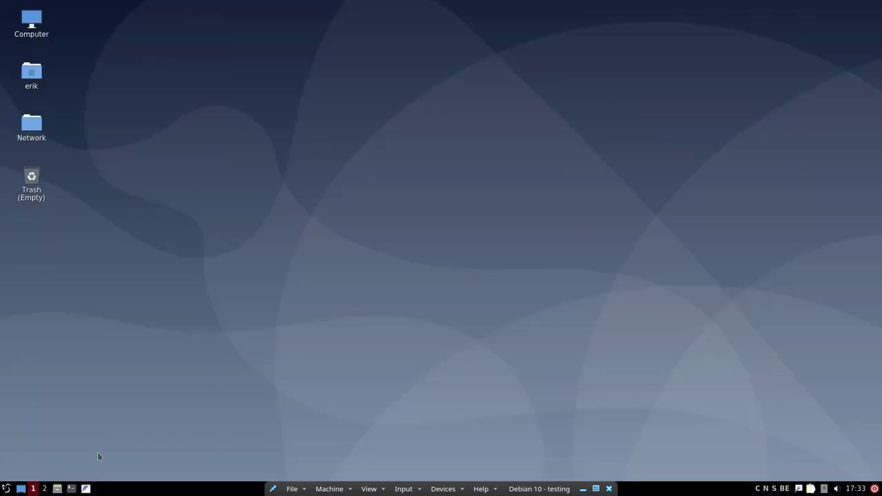
- Uncheck Override icon theme in Configure Panel so panel icons follow Sardi-Flexible-Arc, then close it
left_click(6, 489)
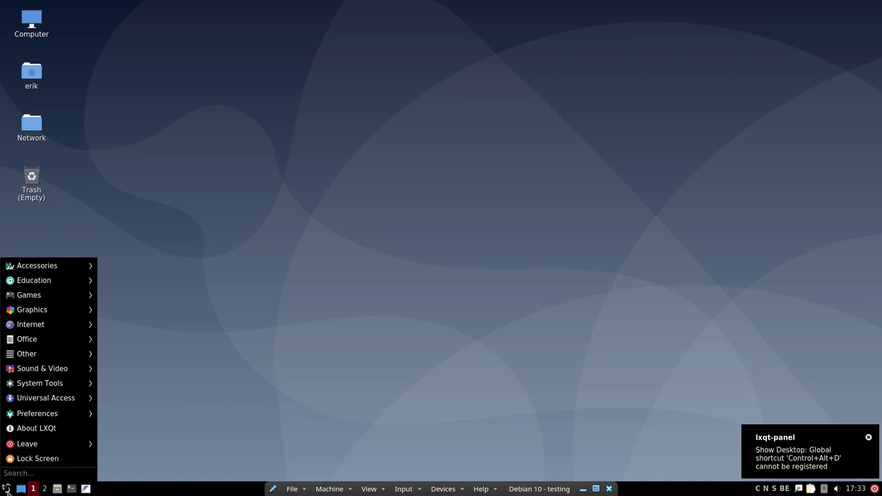
left_click(7, 488)
right_click(8, 489)
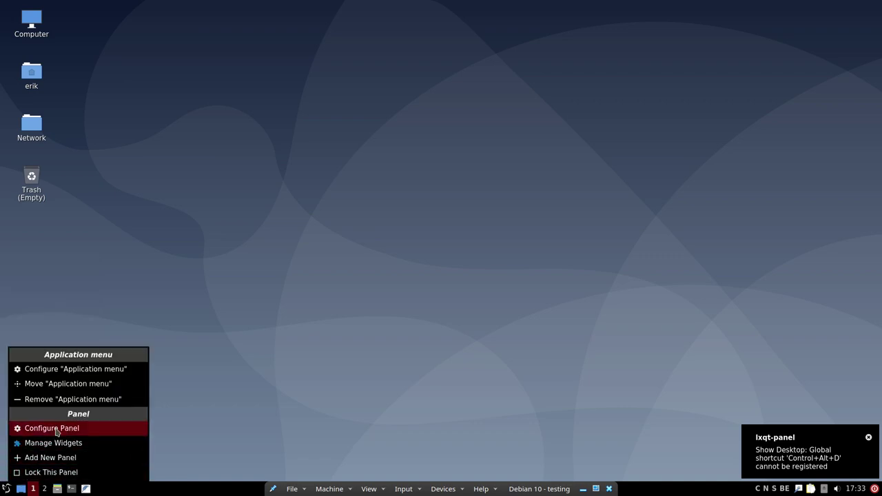
left_click(57, 430)
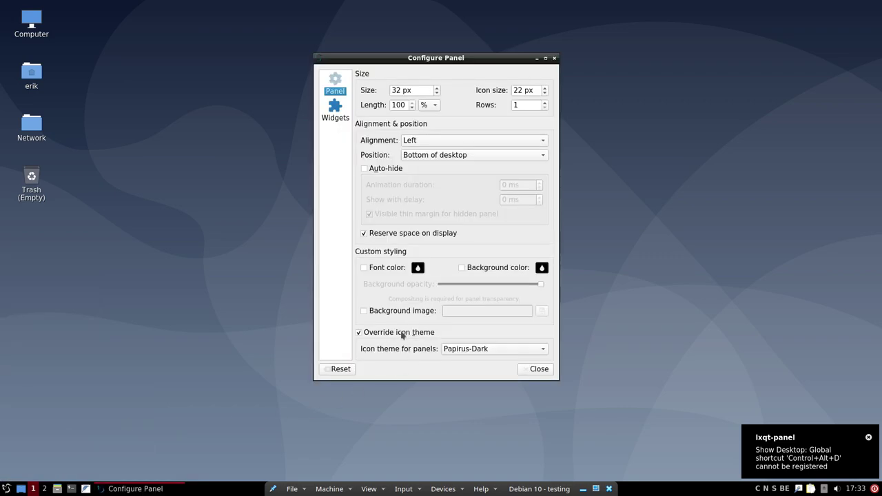
left_click(372, 333)
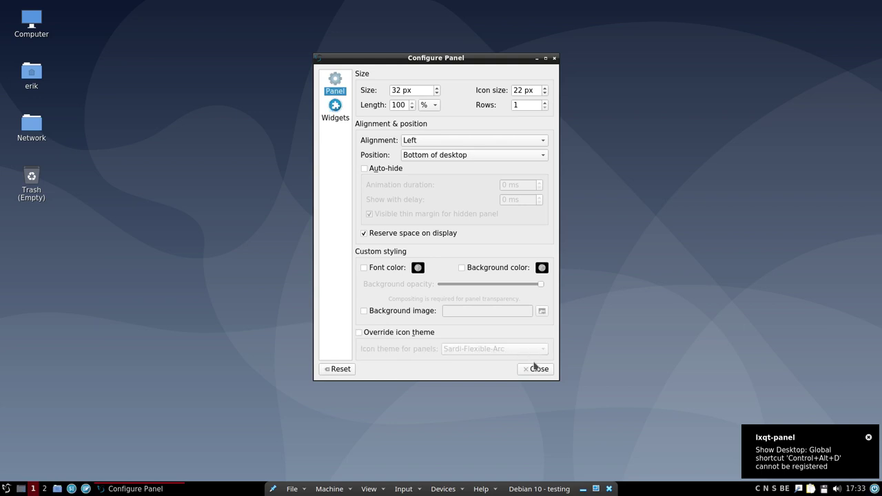
left_click(536, 368)
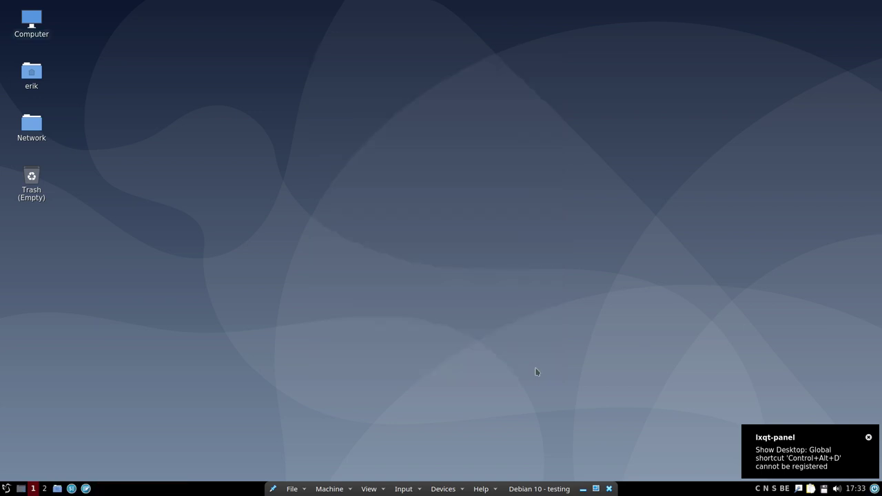
- Browse the application menu categories down to Preferences › LXQt settings to show its entries
left_click(7, 488)
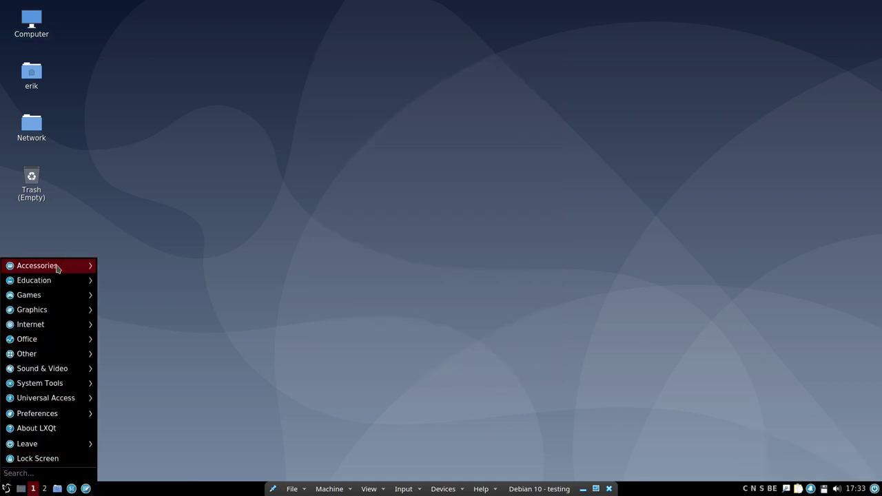
mouse_move(57, 268)
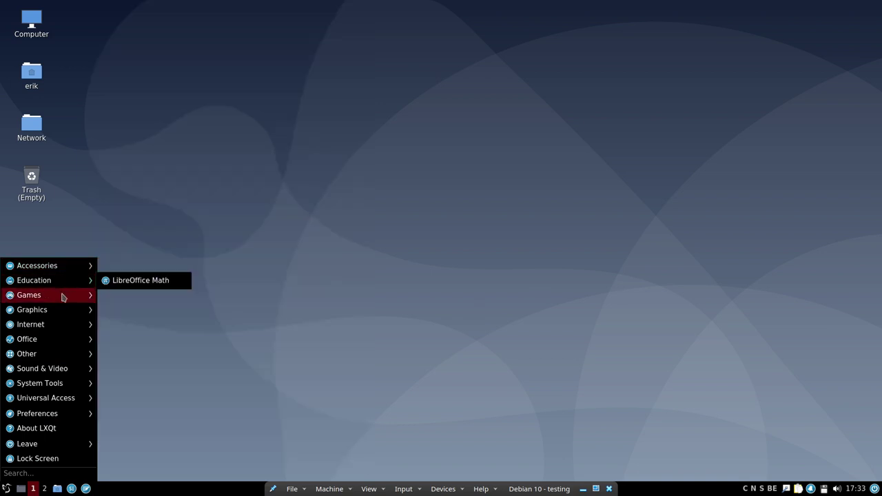
mouse_move(63, 297)
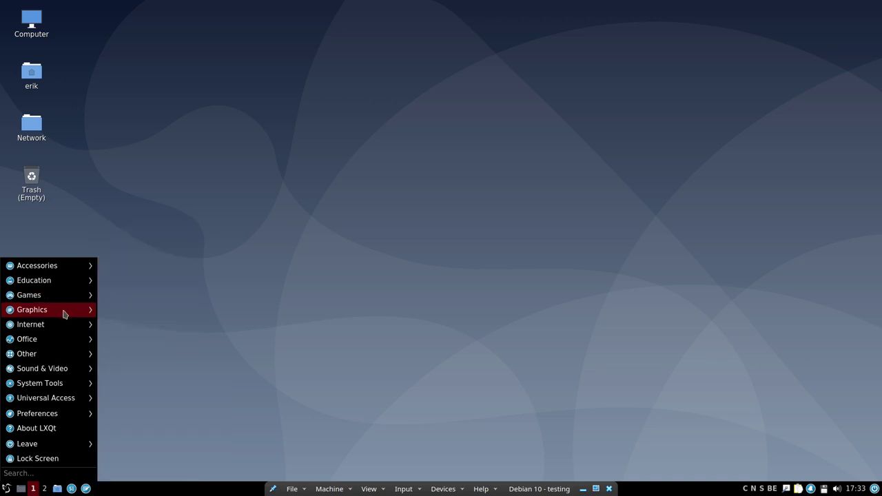
mouse_move(65, 330)
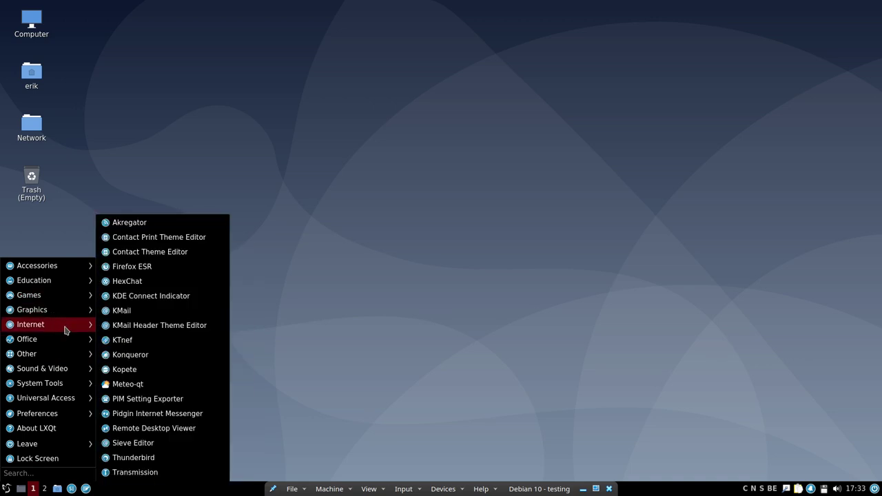
mouse_move(63, 353)
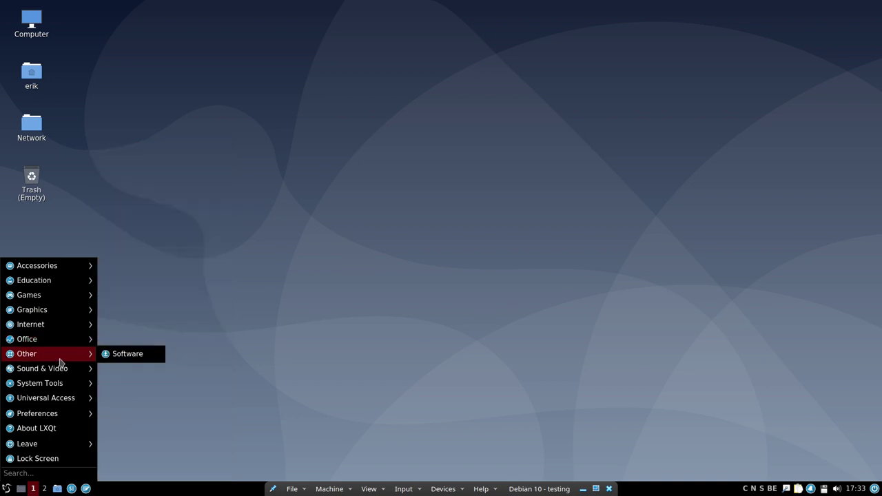
mouse_move(61, 373)
mouse_move(62, 389)
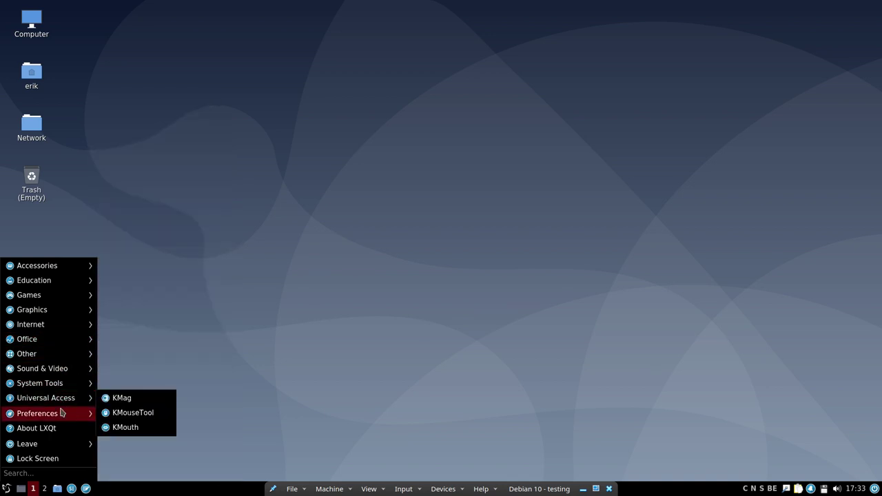
mouse_move(61, 412)
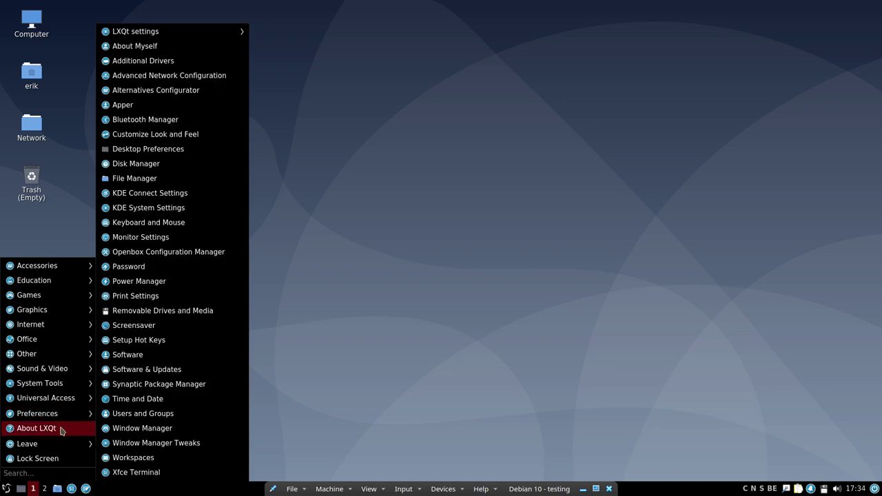
mouse_move(62, 450)
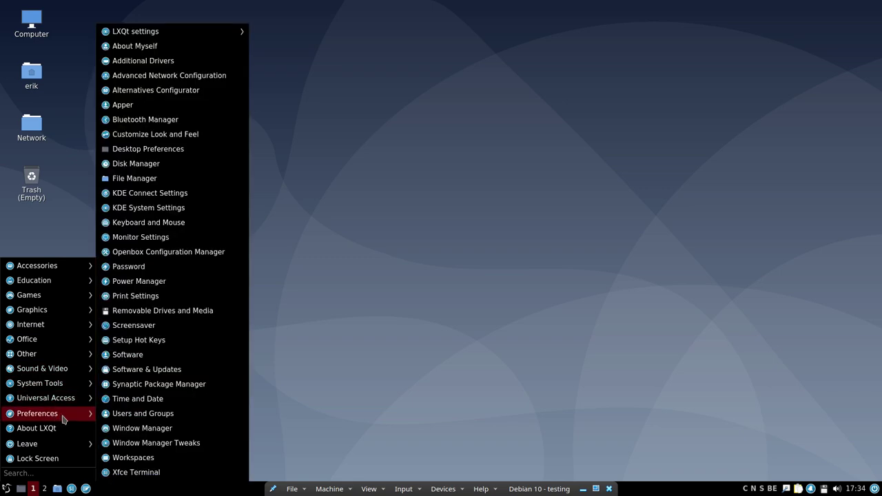
- Apply the Surfn Arc icon theme in LXQt Appearance Configuration and close the window
mouse_move(205, 34)
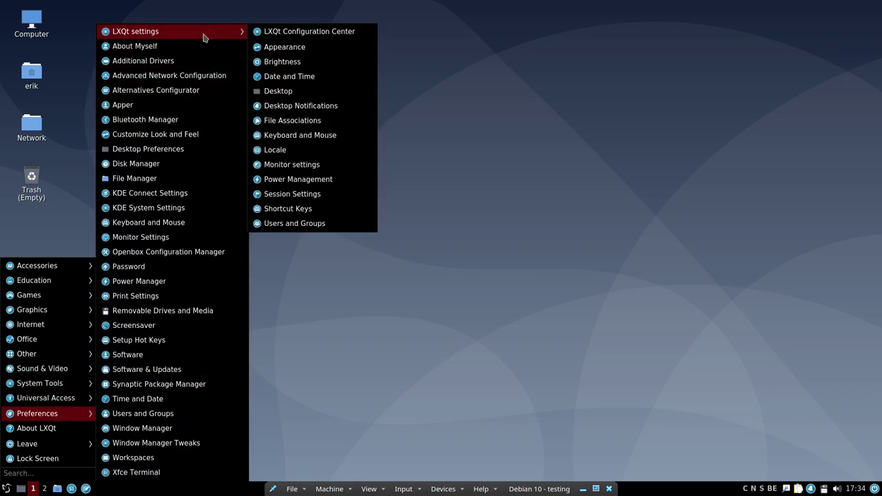
left_click(294, 47)
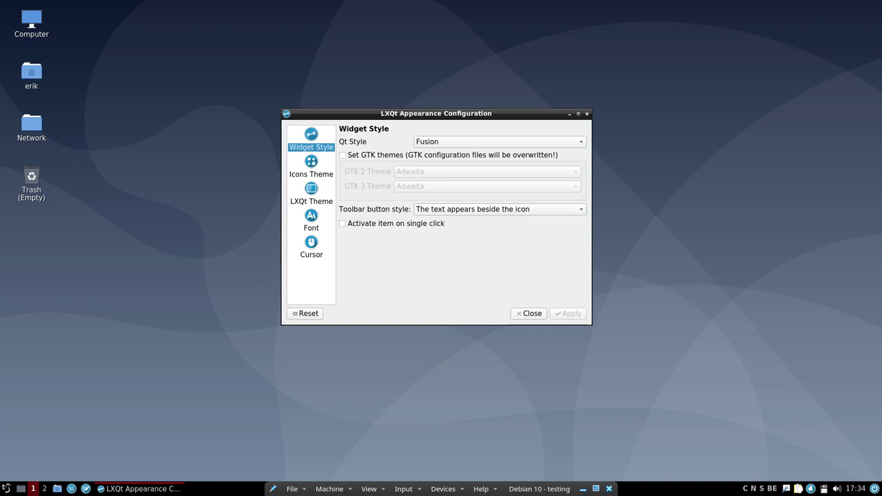
left_click(312, 165)
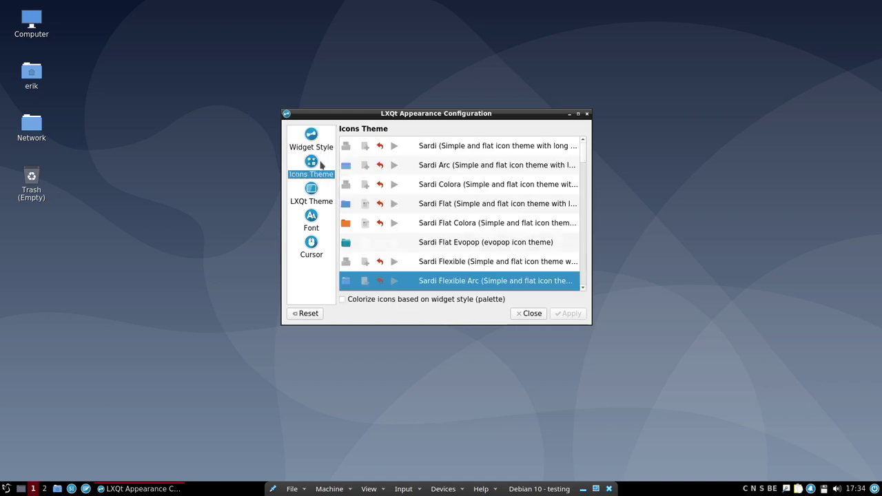
scroll(472, 243, "down", 7)
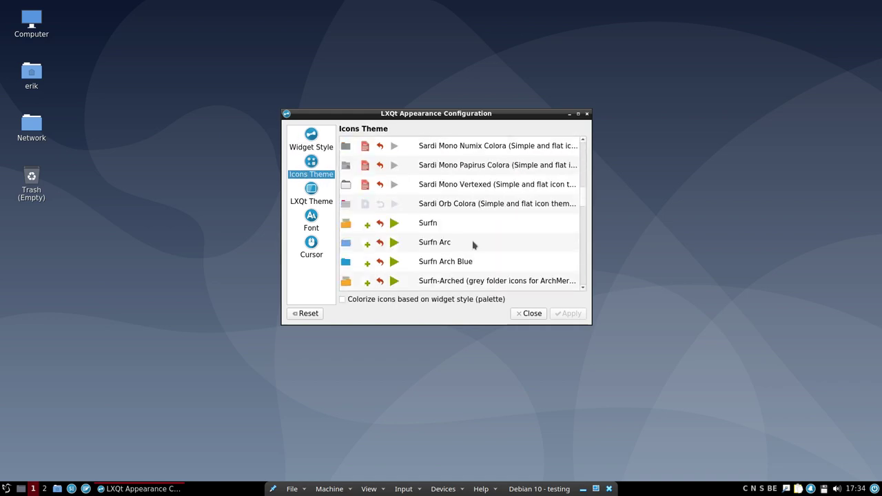
left_click(437, 189)
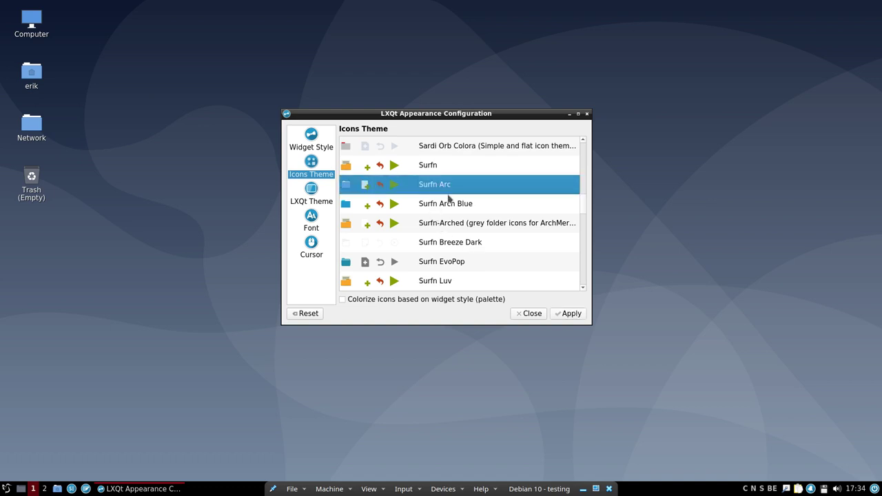
left_click(572, 315)
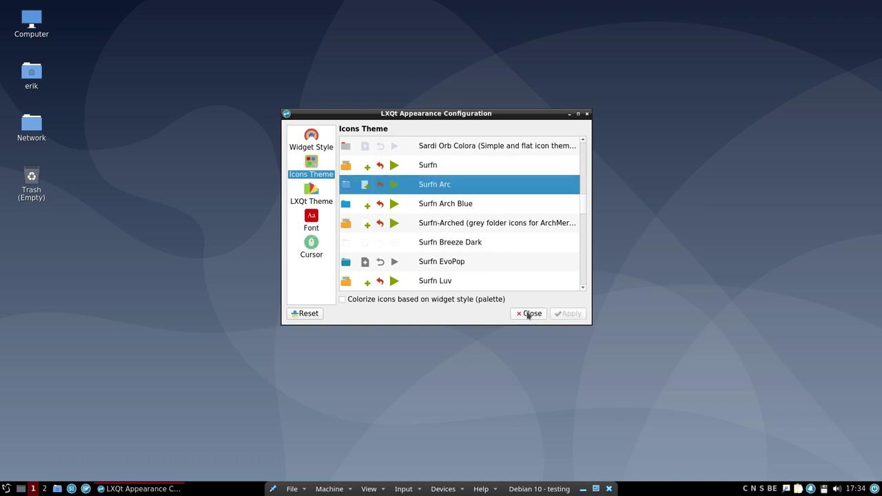
left_click(528, 313)
left_click(6, 488)
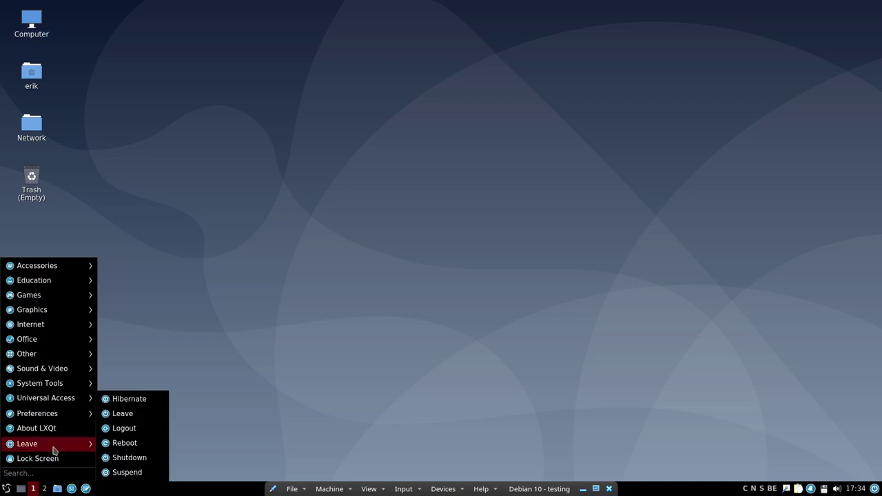
- Re-enable Override icon theme in Configure Panel with Surfn-Arc as the panel icon theme, then close it
mouse_move(65, 416)
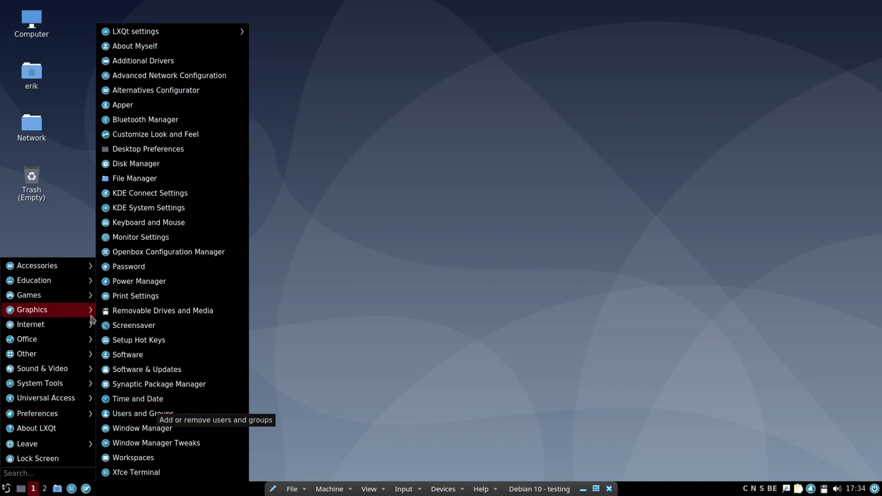
left_click(7, 488)
right_click(7, 488)
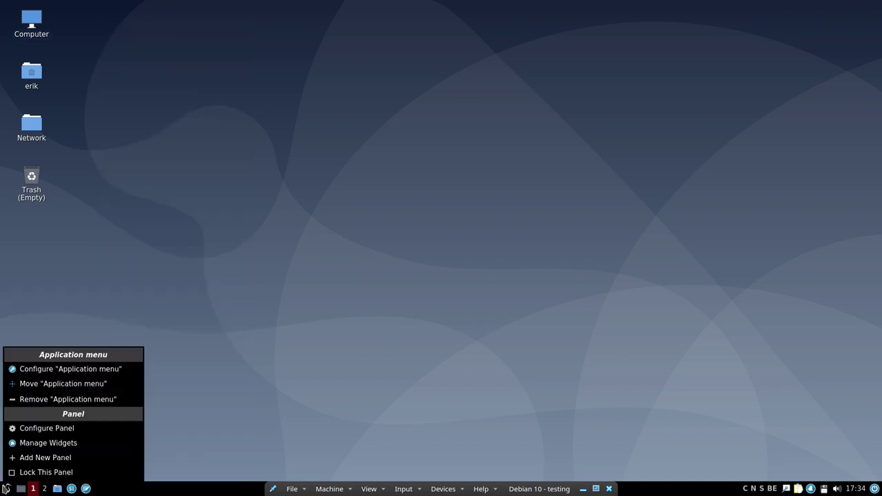
left_click(55, 437)
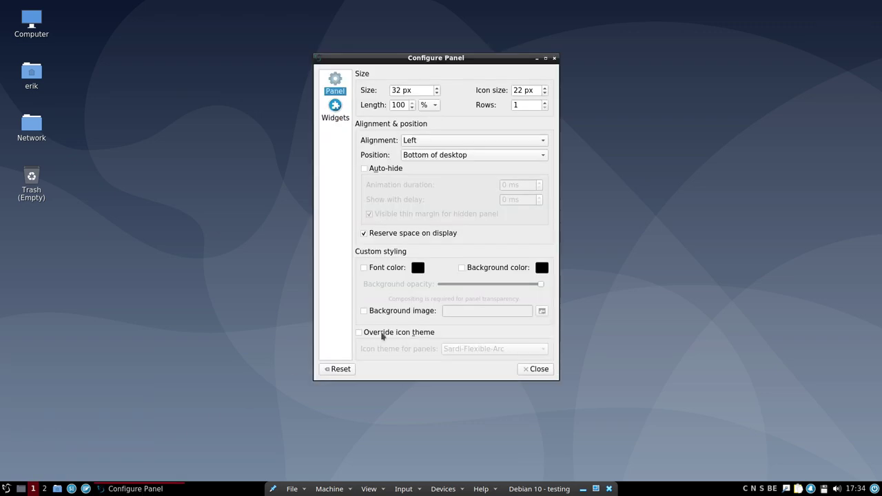
left_click(382, 334)
left_click(489, 349)
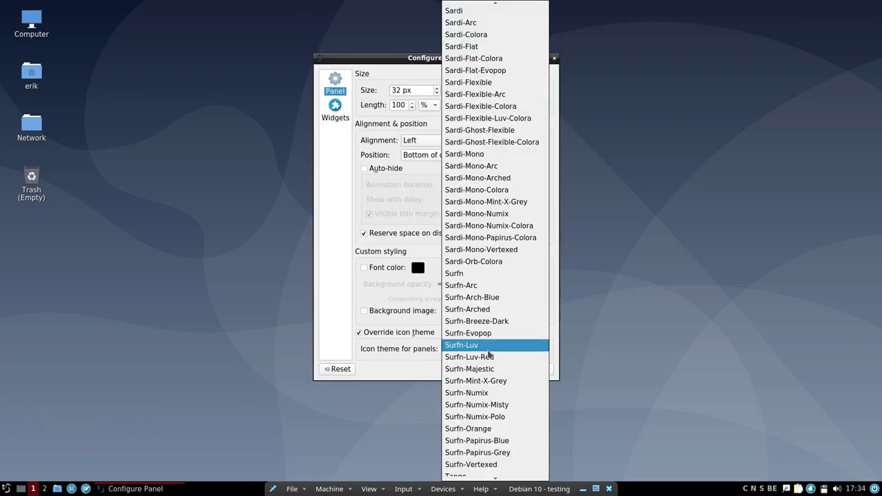
left_click(491, 287)
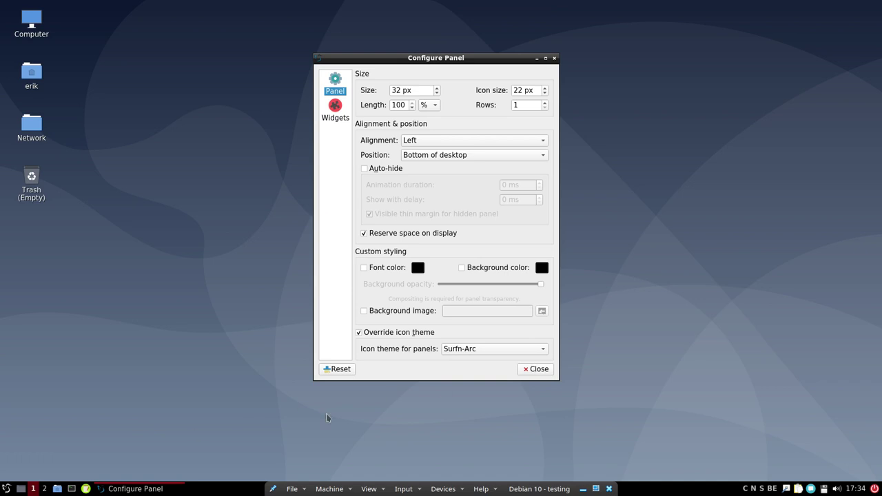
left_click(543, 373)
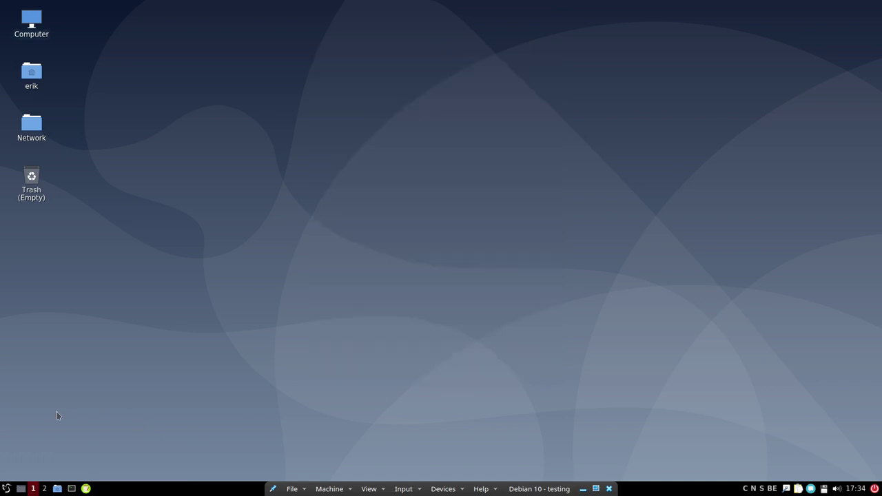
left_click(6, 489)
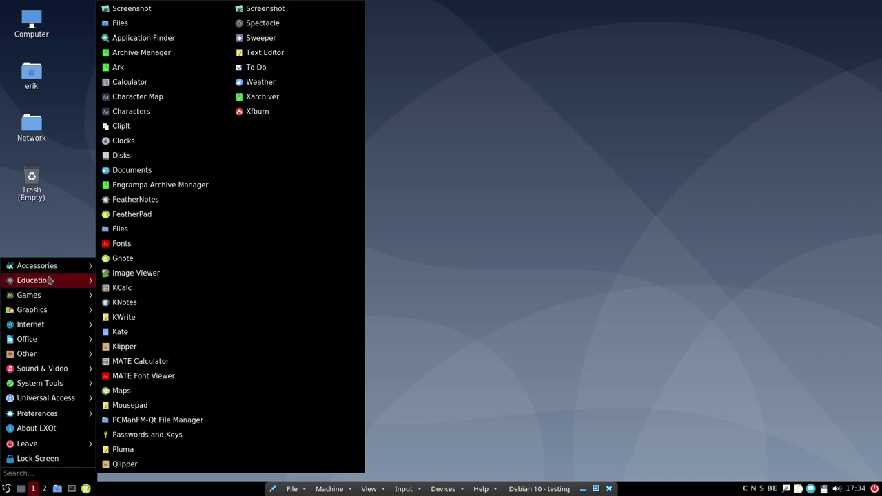
- Browse the System Tools, Preferences and Leave submenus, then reopen the menu to leave the session
mouse_move(49, 315)
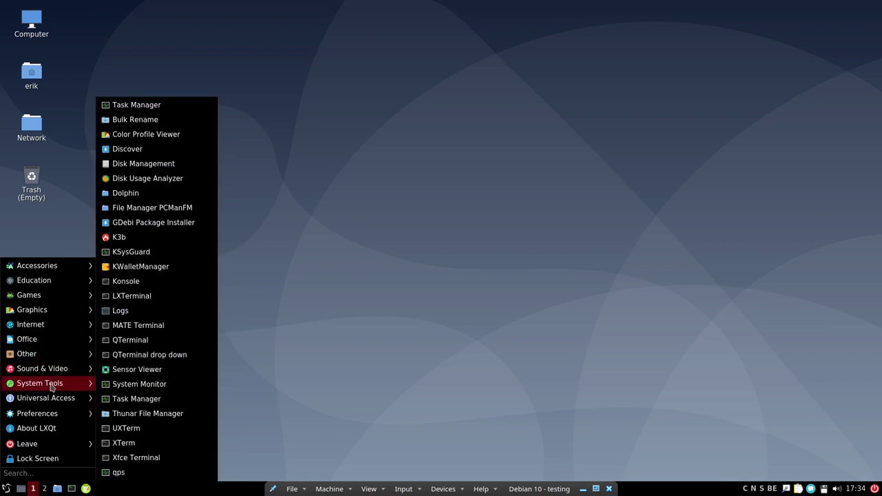
mouse_move(50, 404)
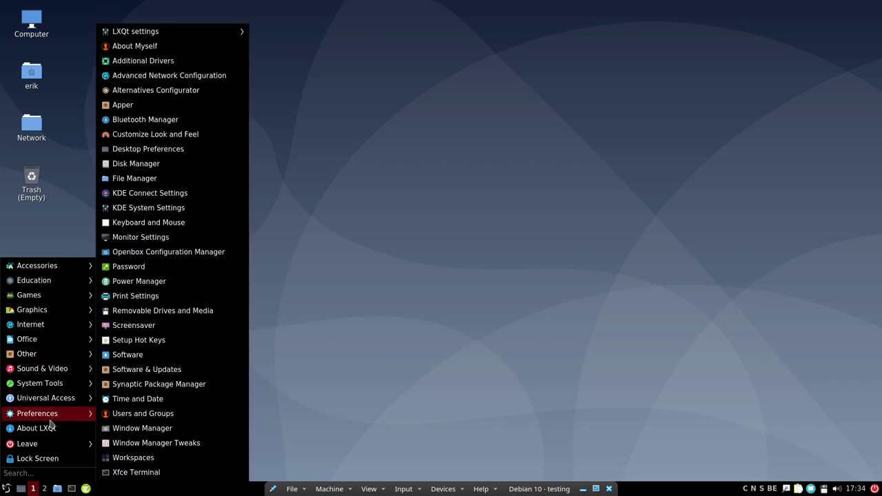
mouse_move(53, 446)
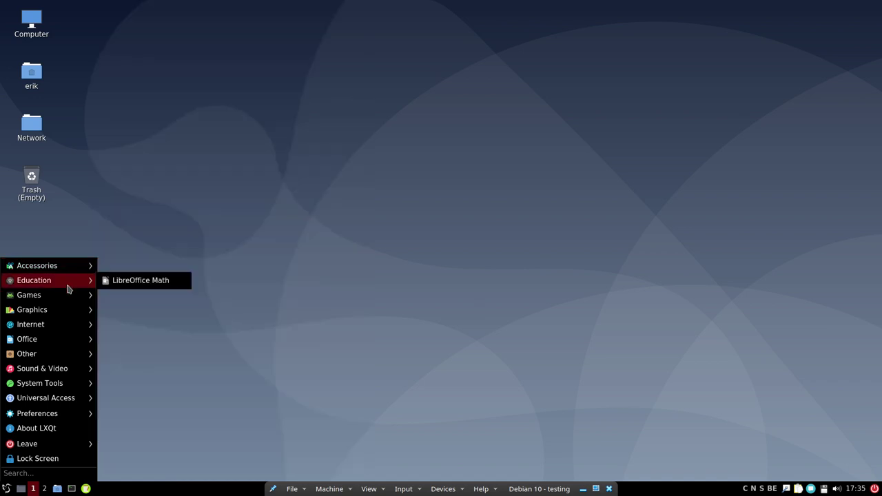
left_click(144, 447)
left_click(5, 489)
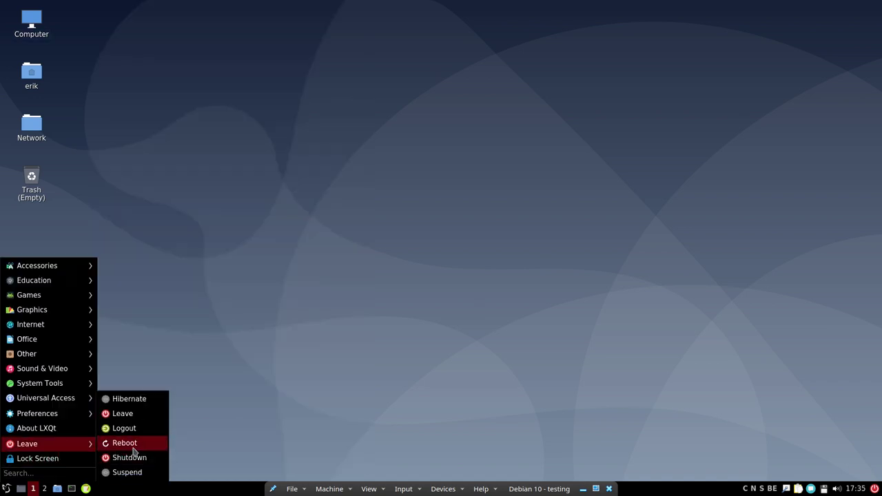
- Log out of LXQt and sign into a MATE session with the username and password
left_click(239, 434)
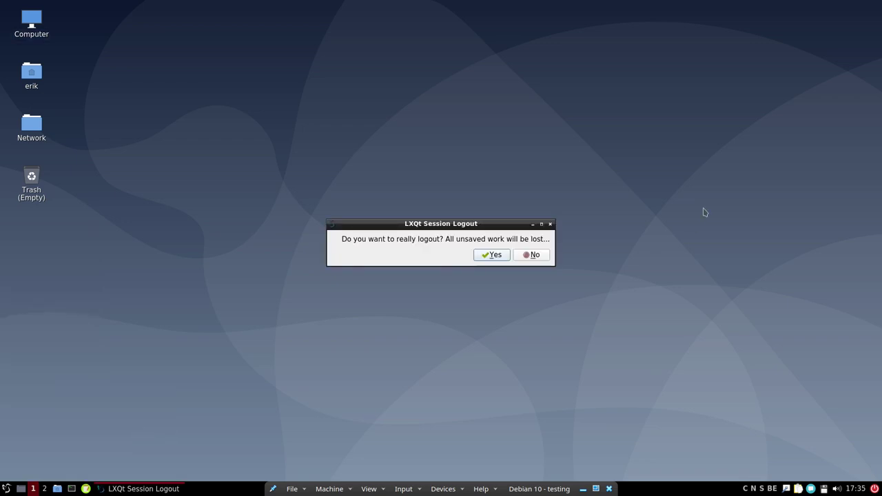
left_click(492, 254)
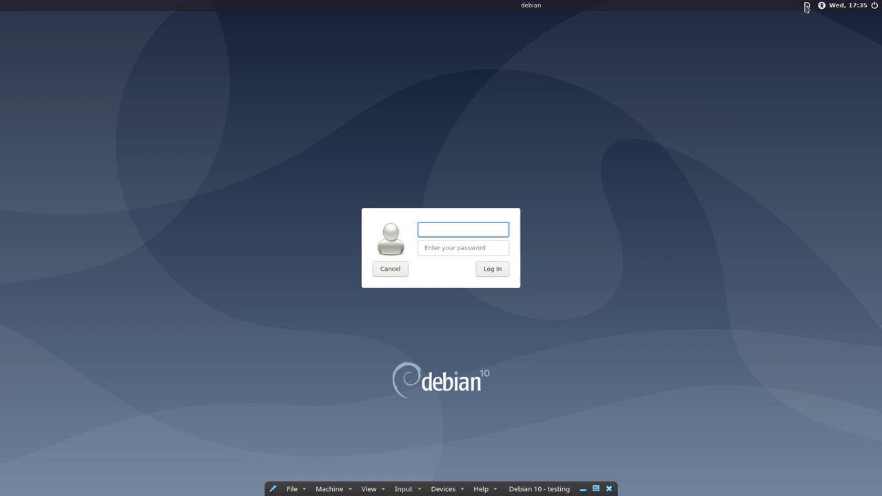
left_click(807, 5)
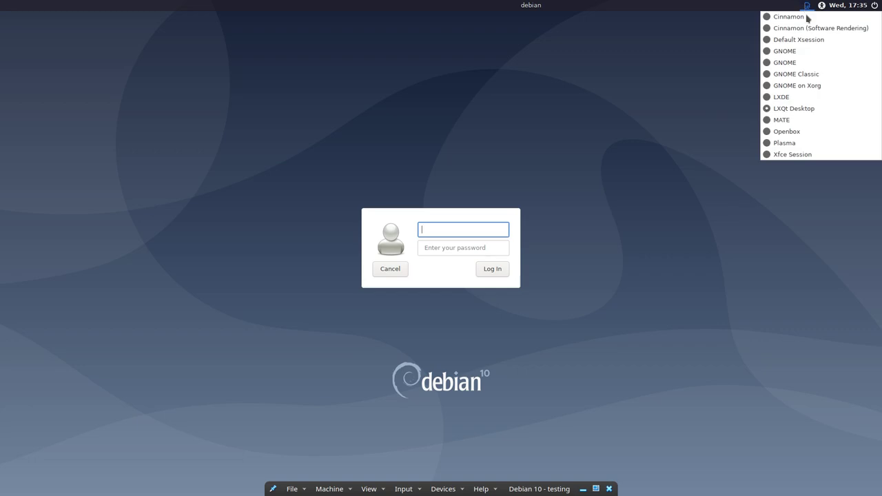
left_click(801, 121)
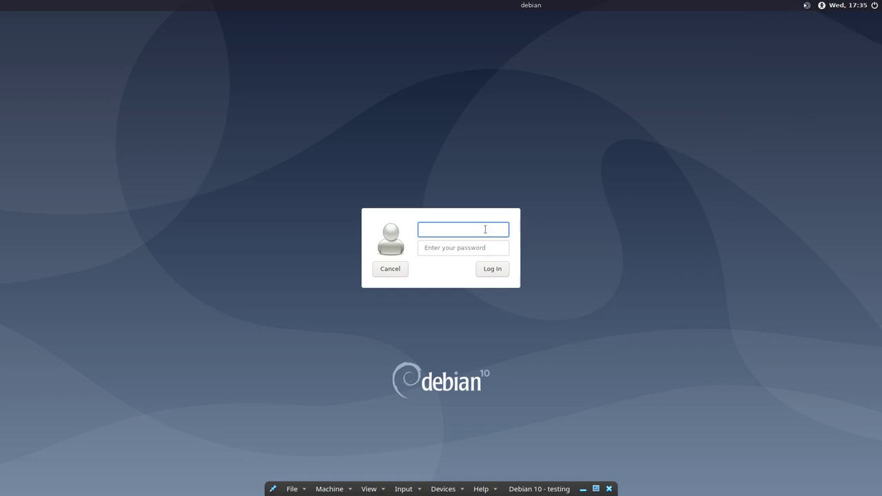
type("erik")
key("Return")
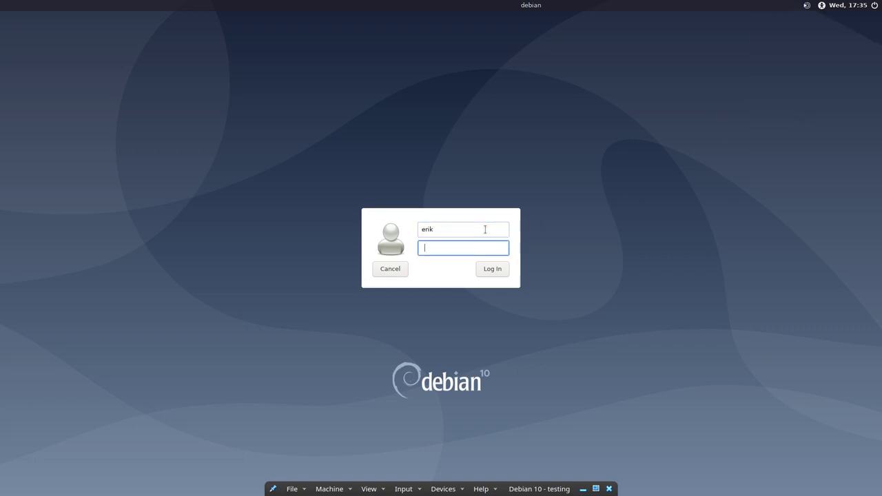
key("Return")
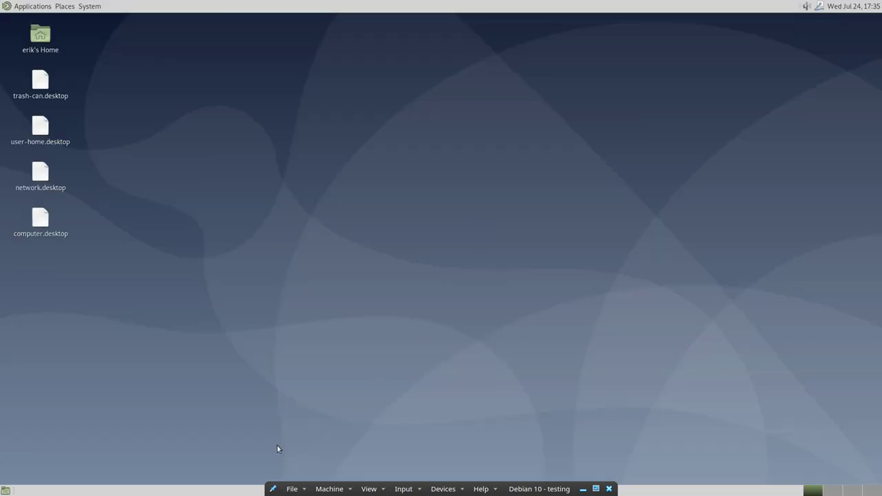
- Open MATE Appearance Preferences and apply the dark Blackbird theme
left_click(87, 7)
mouse_move(104, 21)
mouse_move(203, 49)
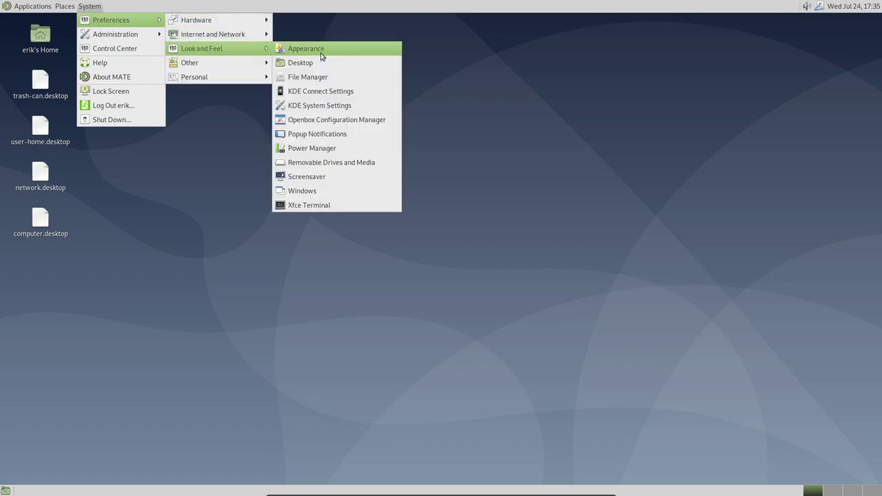
left_click(324, 46)
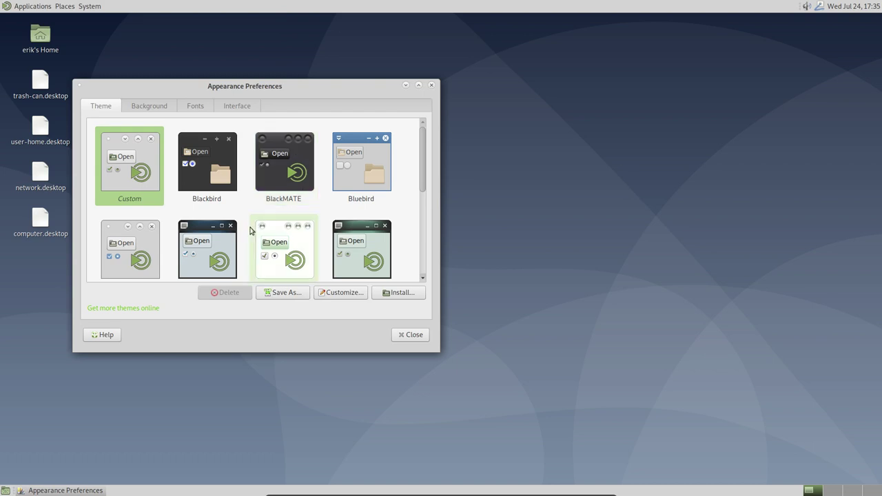
scroll(250, 228, "down", 6)
scroll(251, 227, "up", 6)
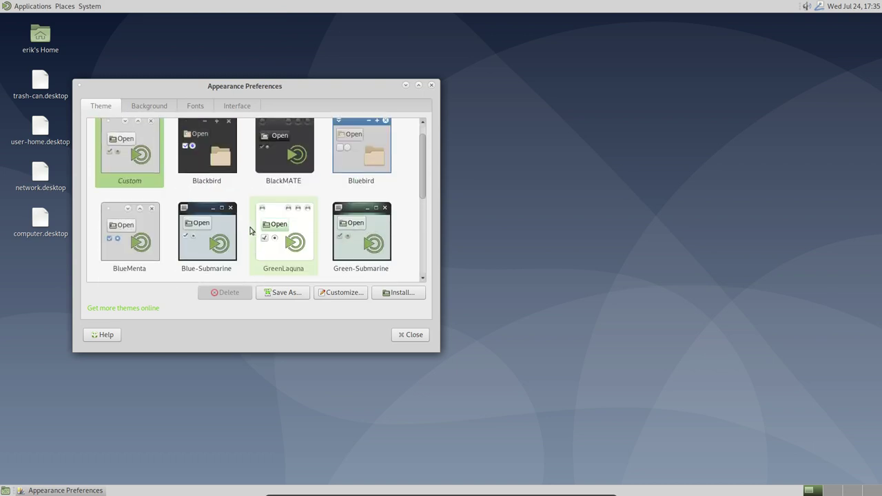
left_click(206, 164)
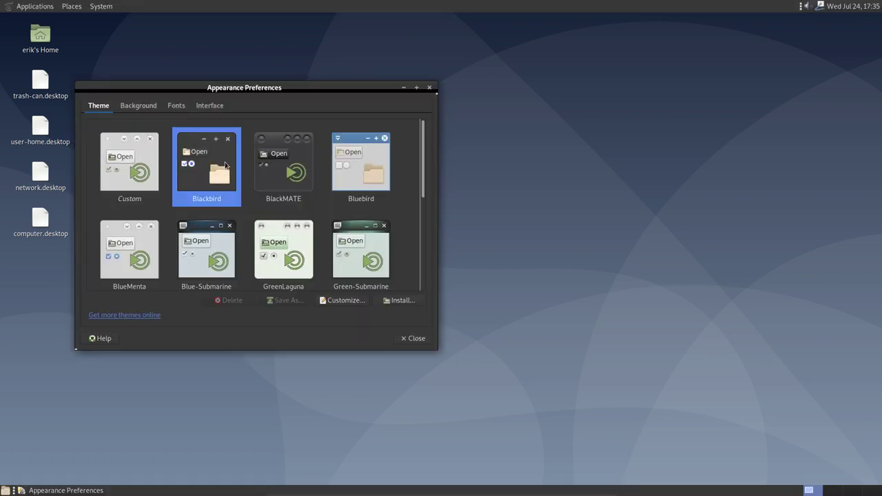
- Customize the theme to use the Sardi Flat icon set, then close both dialogs
left_click(348, 301)
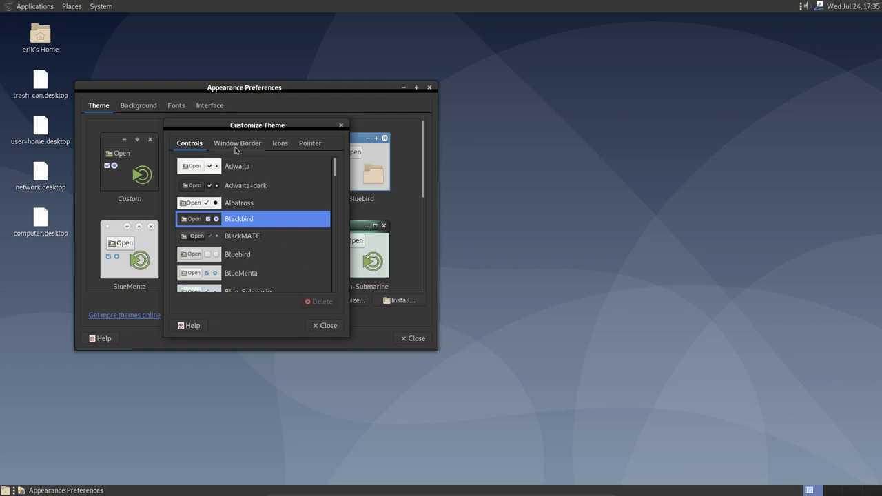
left_click(236, 145)
left_click(277, 145)
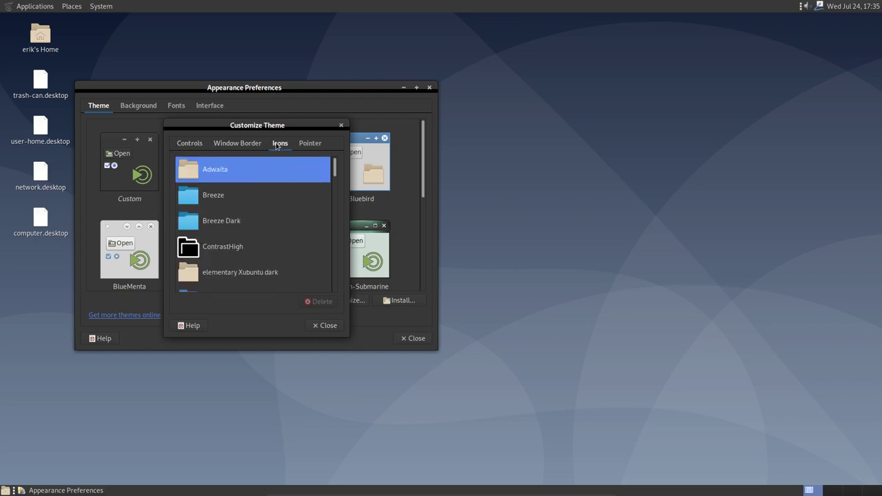
scroll(232, 273, "down", 10)
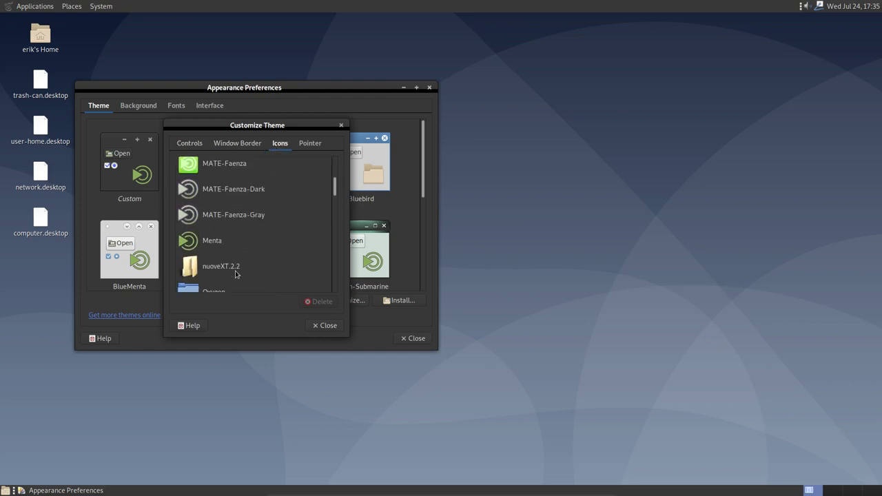
scroll(236, 273, "down", 5)
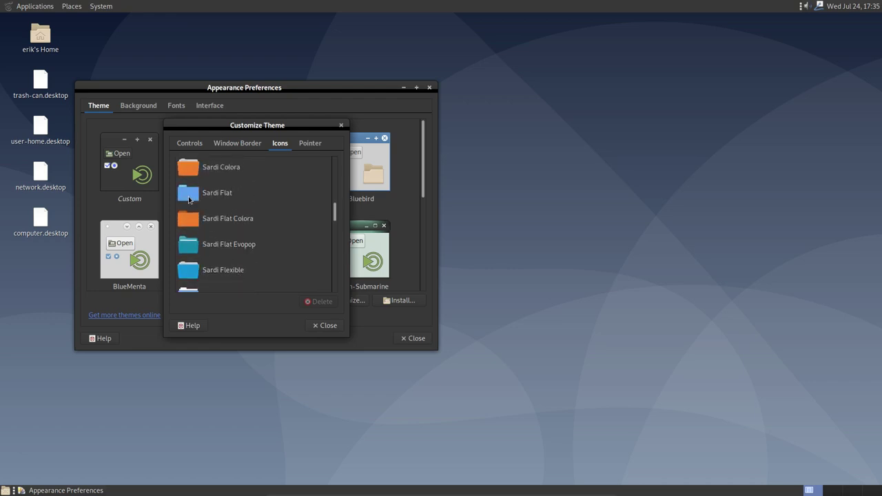
left_click(189, 199)
left_click(331, 327)
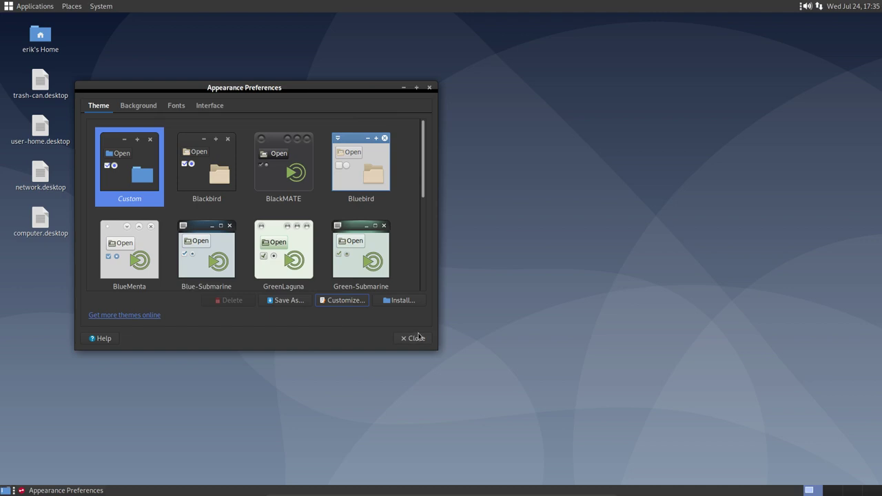
left_click(415, 338)
left_click(40, 6)
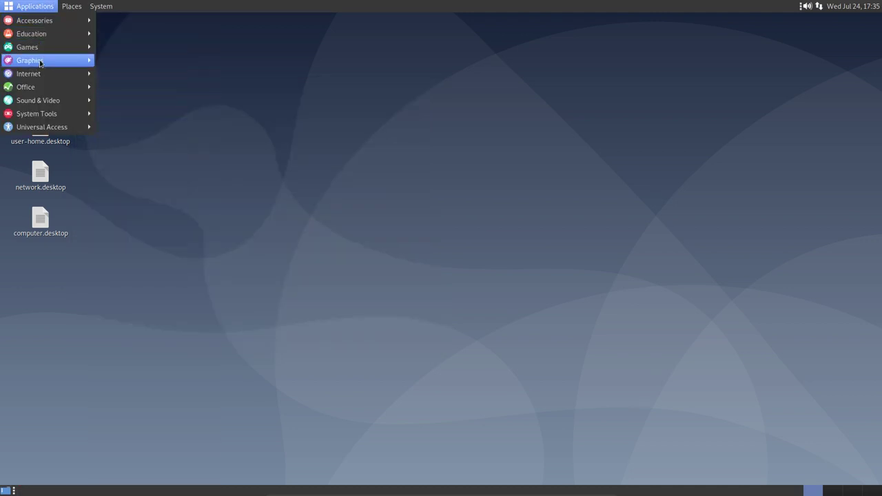
- Open the home folder from Places, shift its window right, then close it
mouse_move(42, 80)
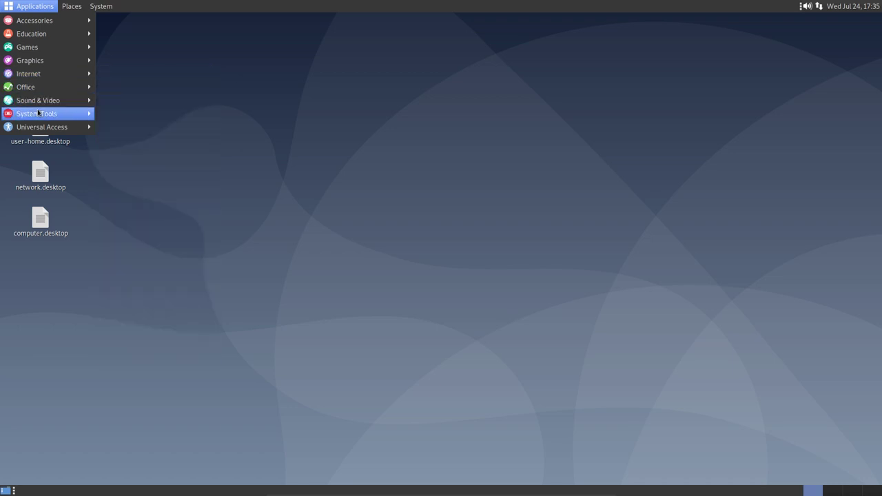
mouse_move(37, 125)
mouse_move(68, 19)
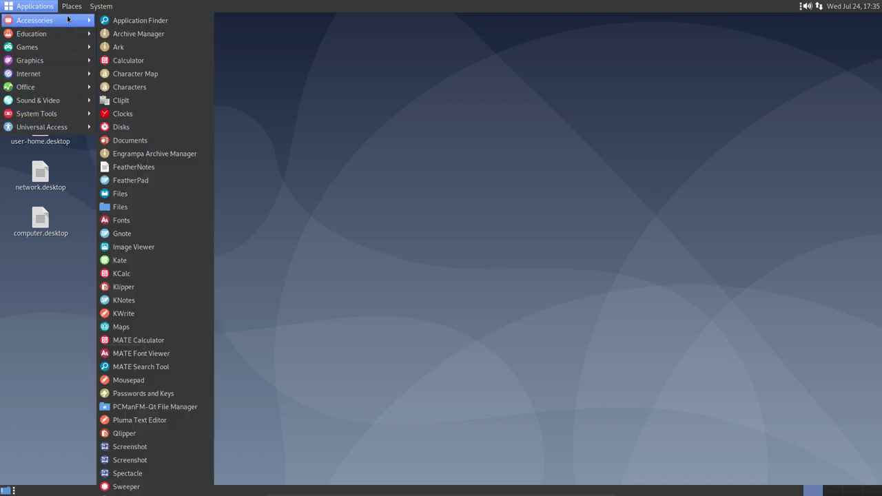
mouse_move(108, 12)
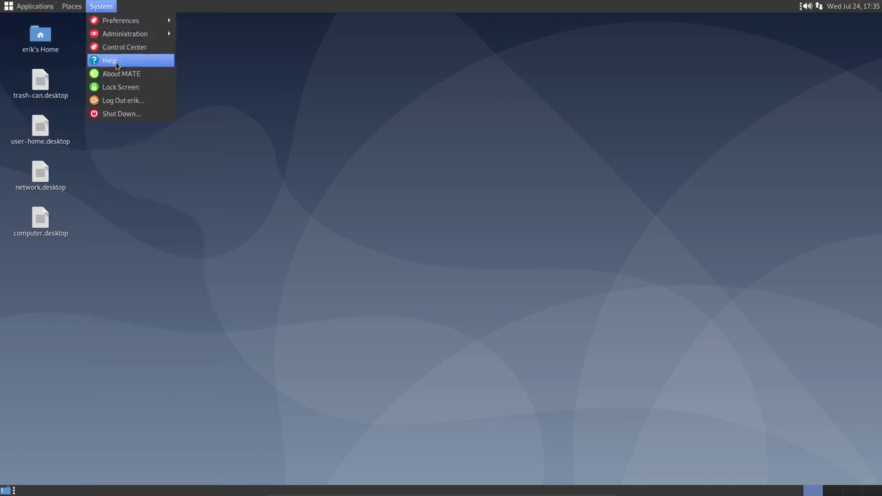
left_click(126, 127)
left_click(76, 6)
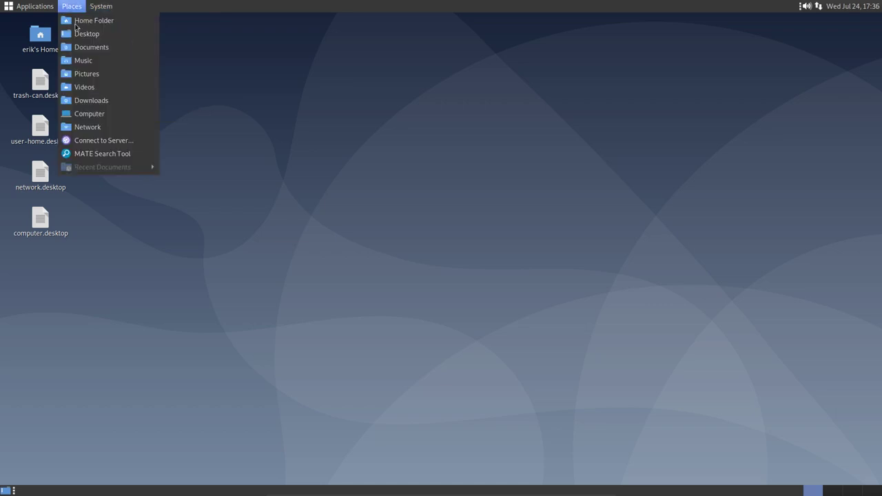
left_click(89, 19)
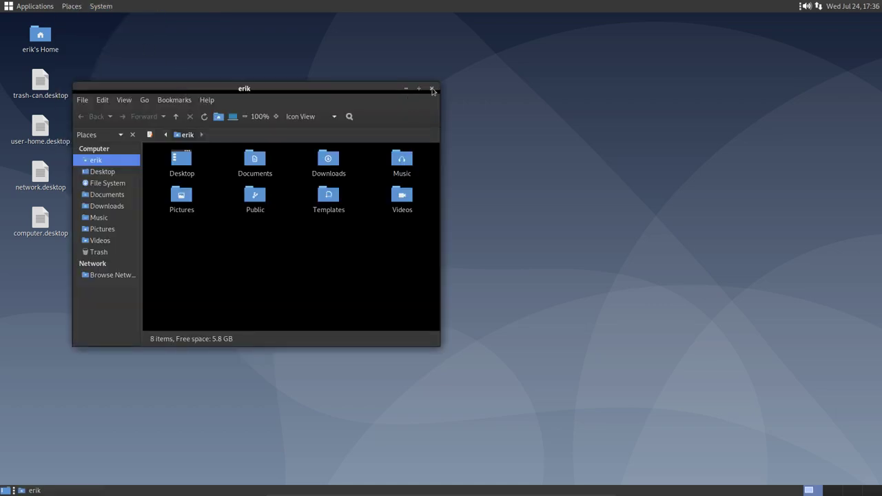
left_click_drag(348, 88, 411, 97)
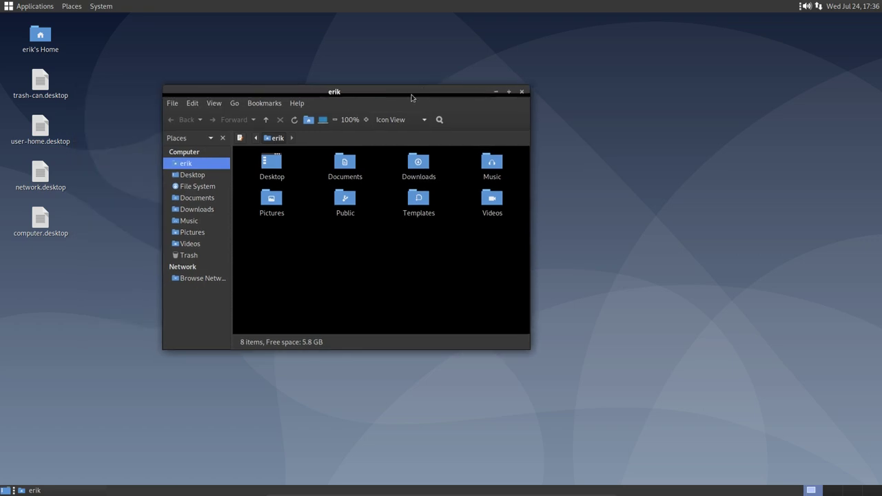
left_click(521, 92)
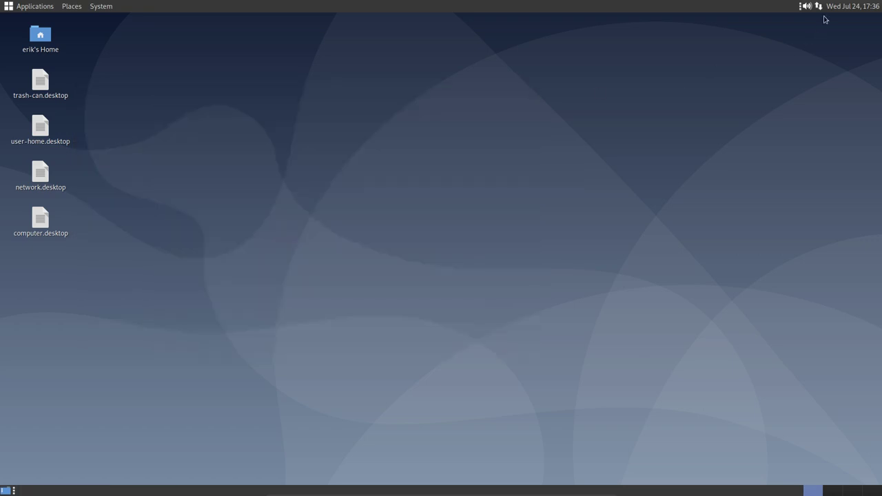
- Cancel the accidental Shut Down prompts and choose Log Out from the System menu
left_click(105, 8)
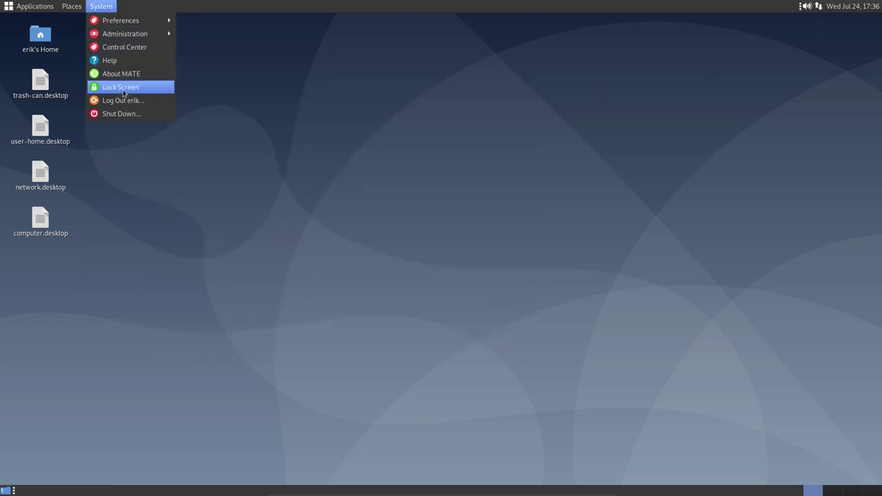
left_click(127, 113)
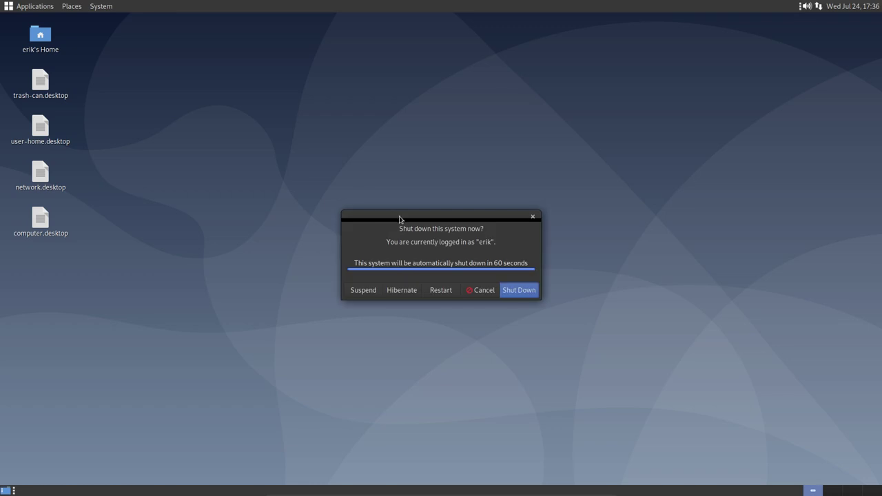
left_click(479, 293)
left_click(104, 9)
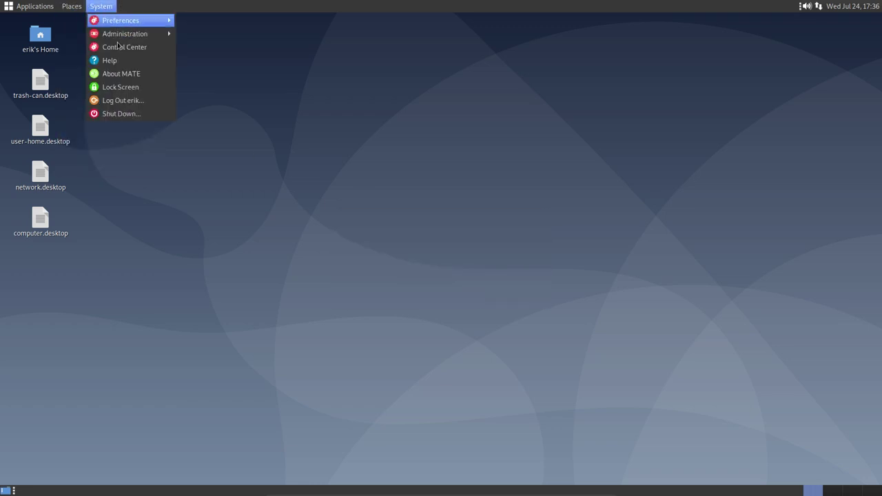
left_click(119, 113)
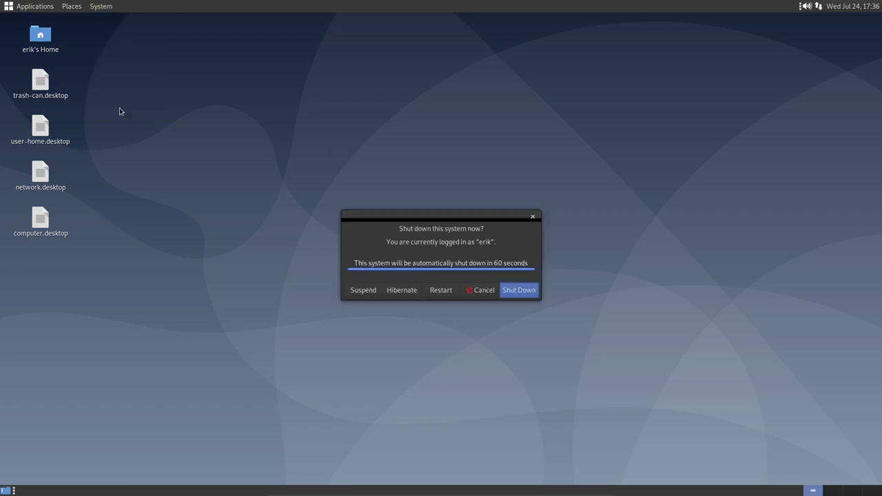
left_click(476, 290)
left_click(109, 8)
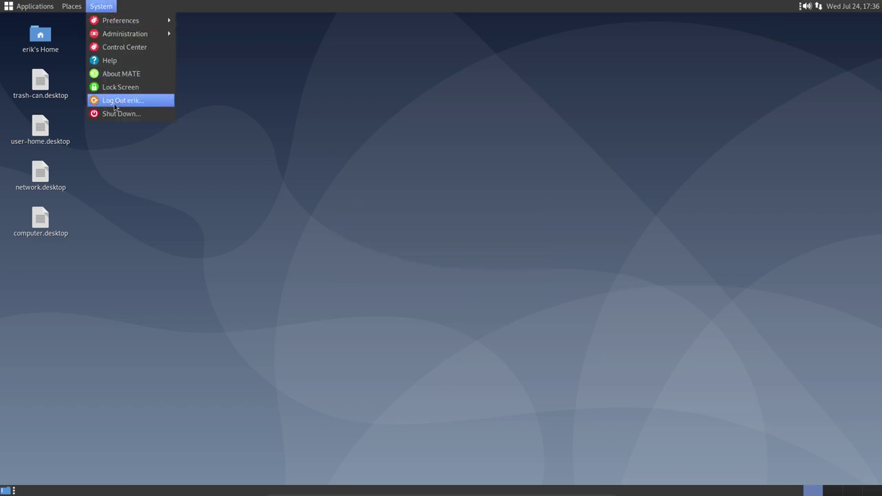
left_click(165, 101)
- Confirm the logout, pick the Openbox session at LightDM, and log in with the user's credentials
left_click(483, 292)
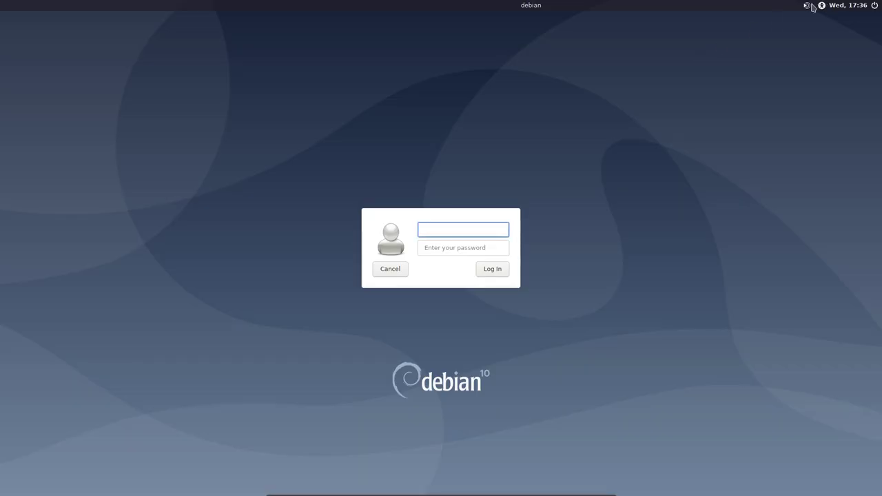
left_click(808, 5)
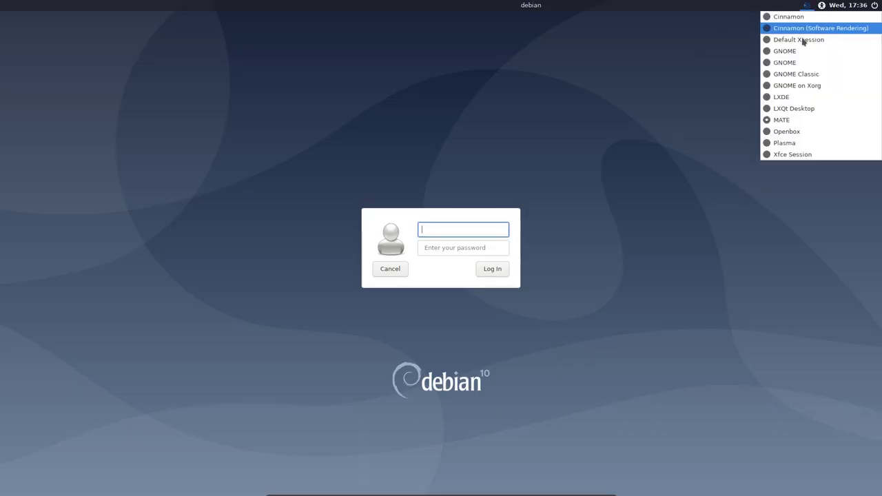
left_click(786, 132)
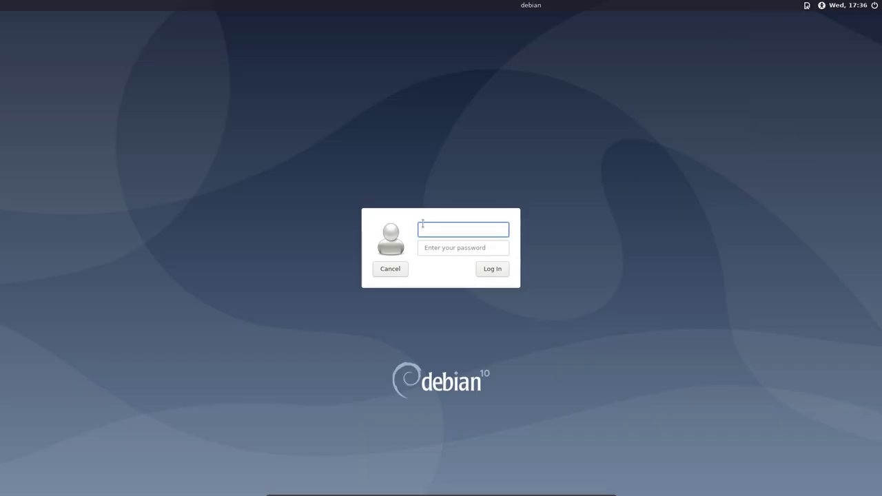
type("erik")
key("Tab")
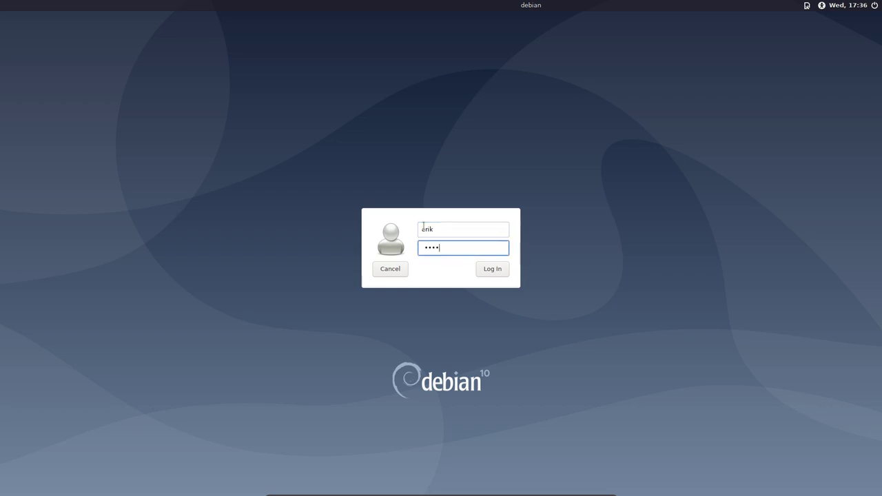
left_click(495, 275)
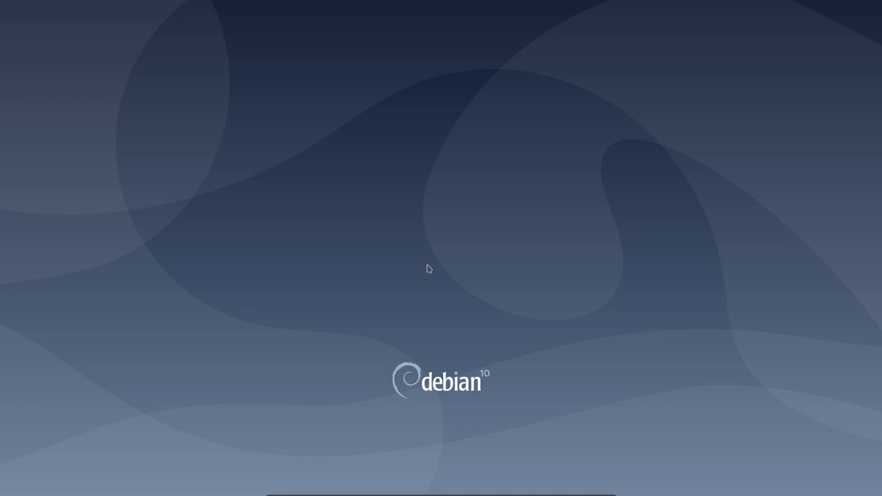
- Right-click the desktop and open the root menu's Applications › Settings submenu
right_click(325, 197)
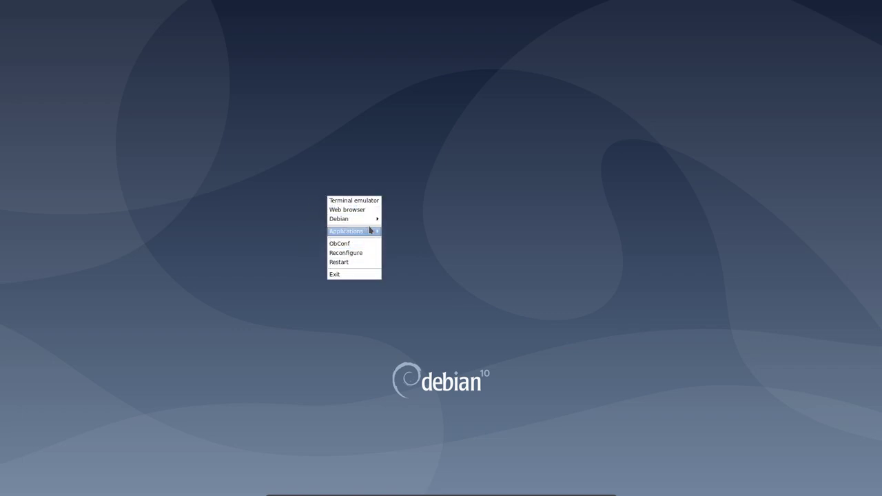
mouse_move(370, 230)
mouse_move(407, 235)
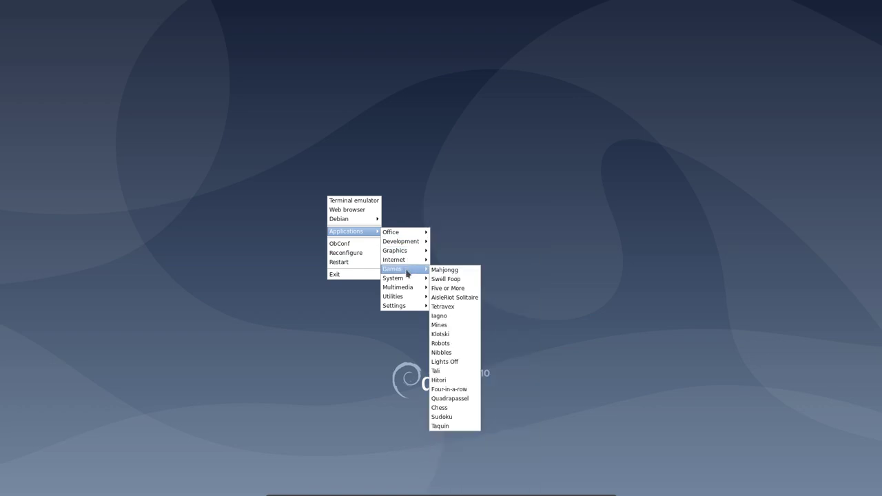
mouse_move(407, 279)
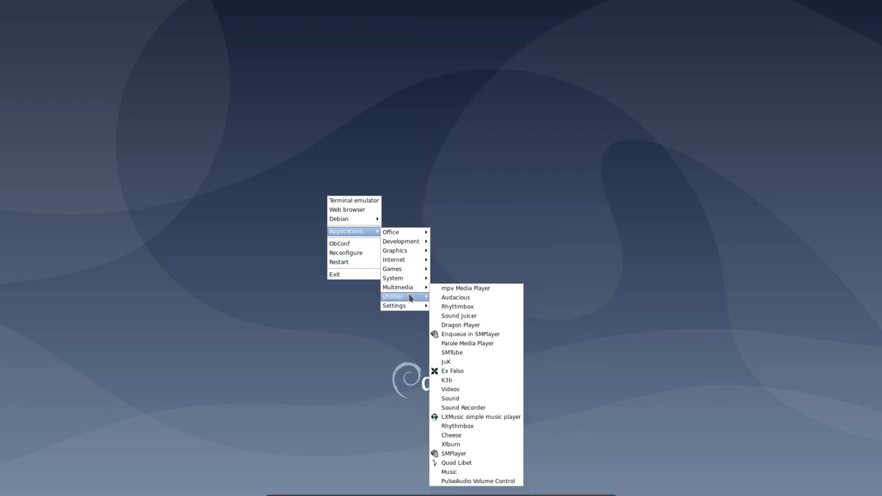
mouse_move(412, 305)
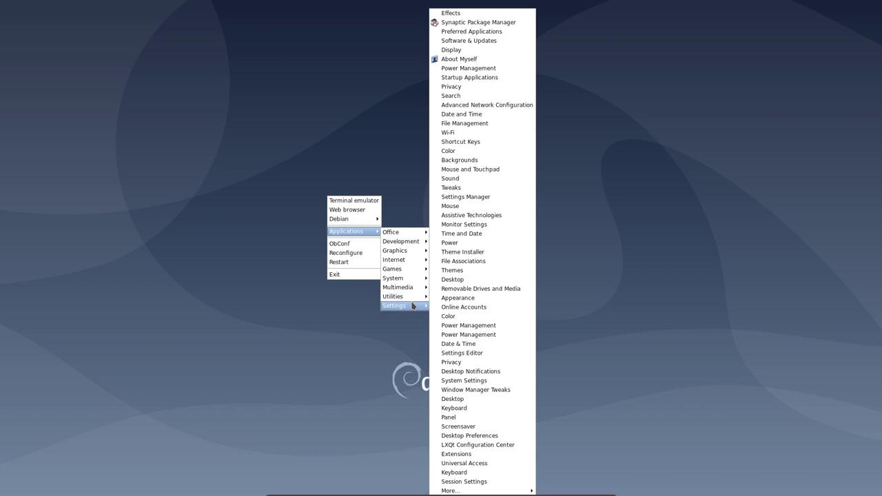
- Open ObConf and preview the Nightmare-01 and Orangine window themes on the desktop menu
left_click(343, 244)
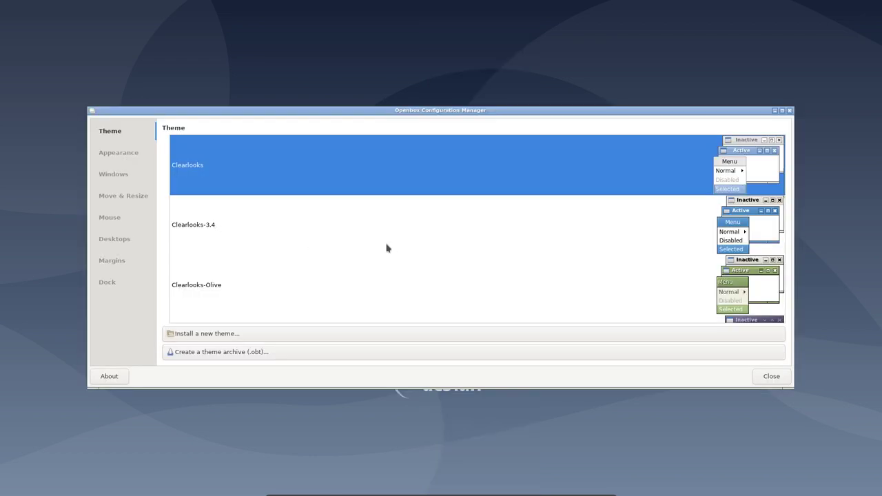
scroll(386, 248, "down", 5)
scroll(386, 248, "down", 2)
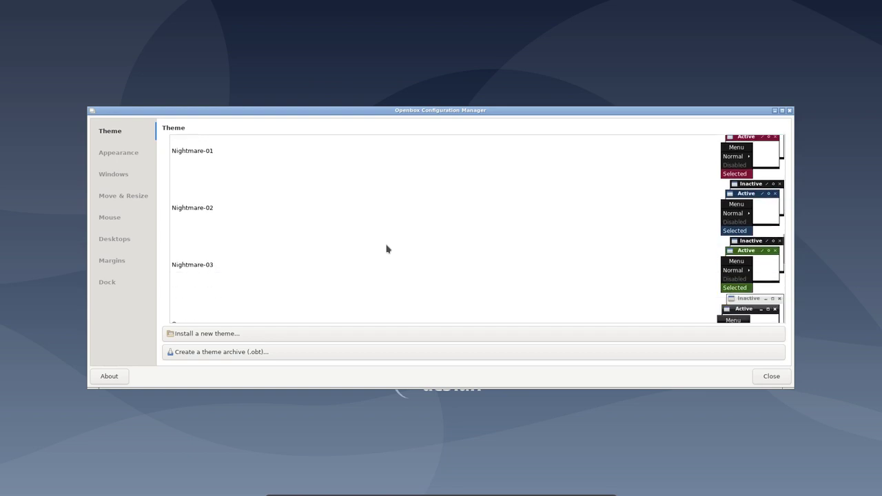
left_click(261, 168)
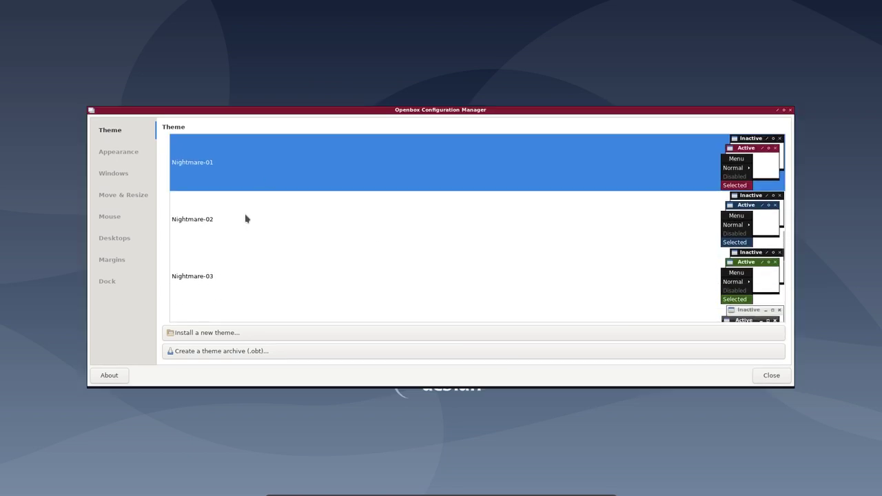
right_click(31, 192)
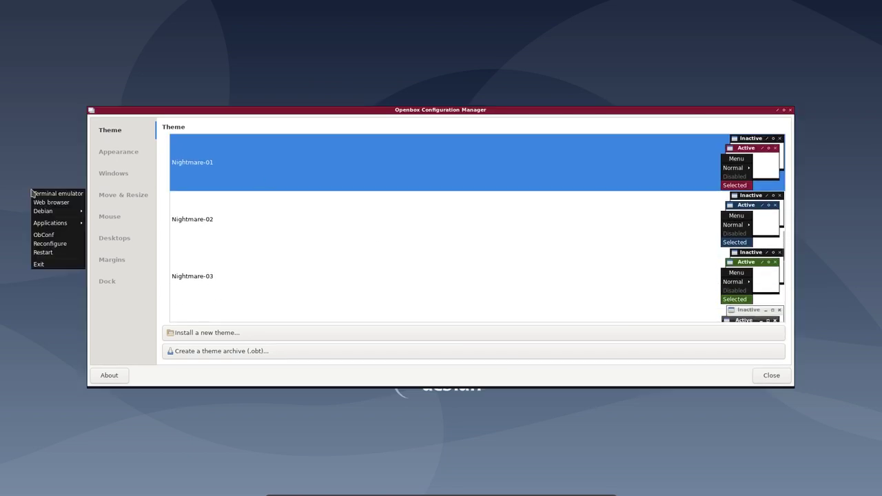
left_click(270, 251)
scroll(269, 255, "down", 5)
left_click(248, 245)
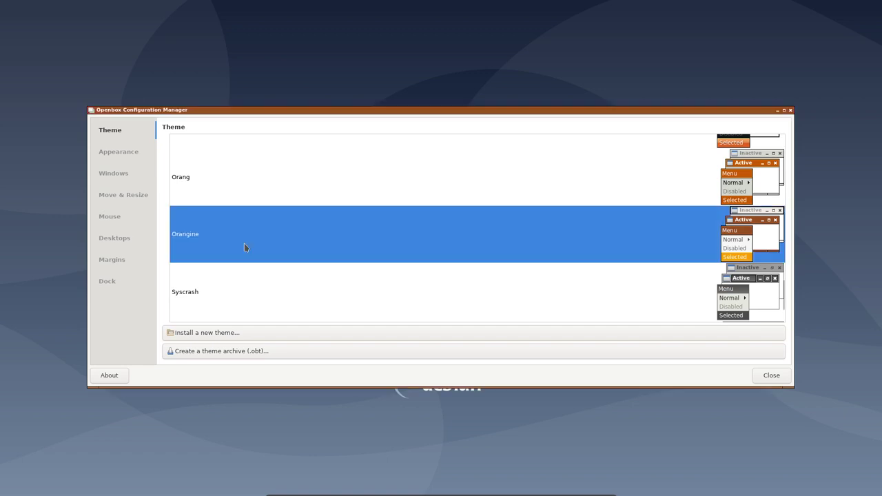
right_click(16, 232)
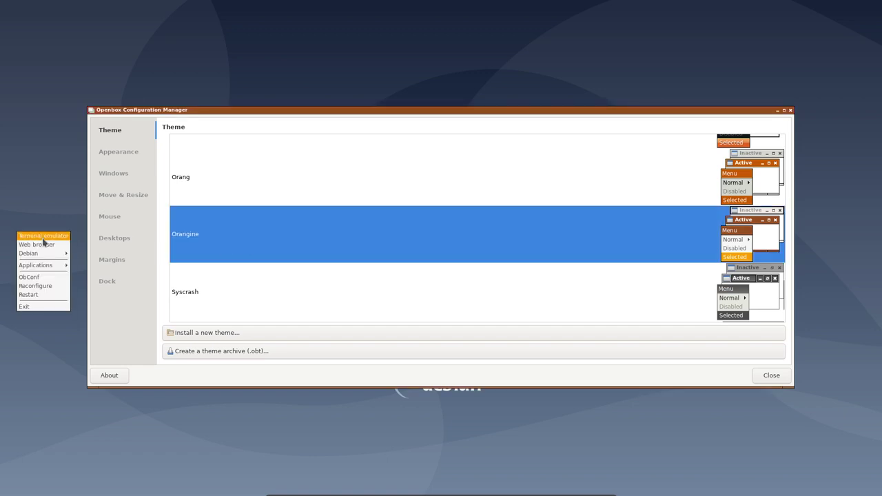
left_click(235, 300)
- Apply the TraditionalOk window theme, check the desktop menu, and close ObConf
scroll(250, 298, "down", 2)
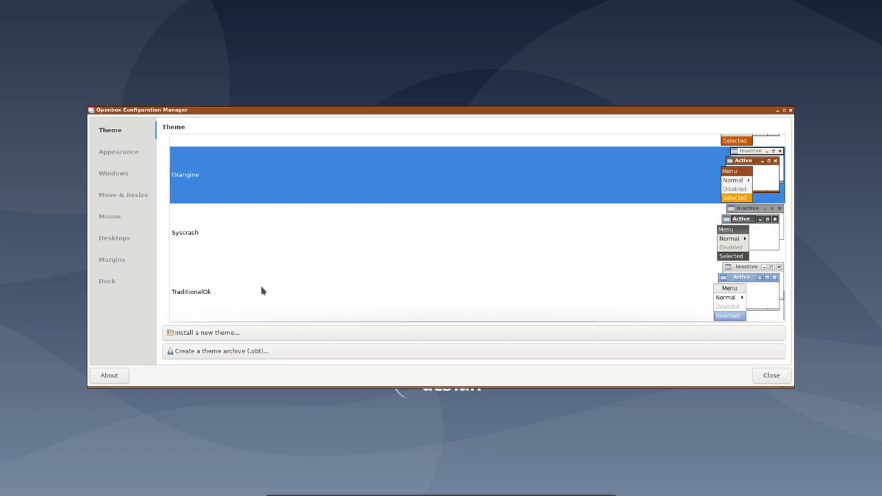
left_click(257, 293)
right_click(30, 256)
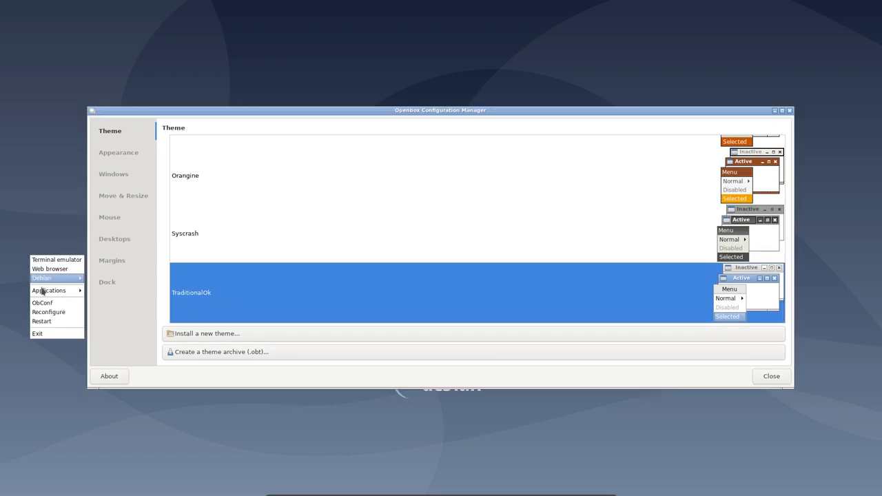
left_click(284, 218)
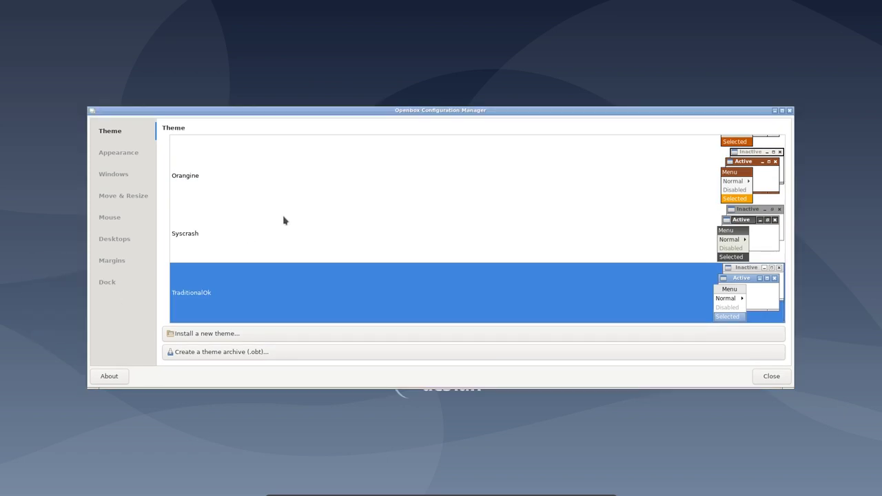
scroll(283, 219, "up", 10)
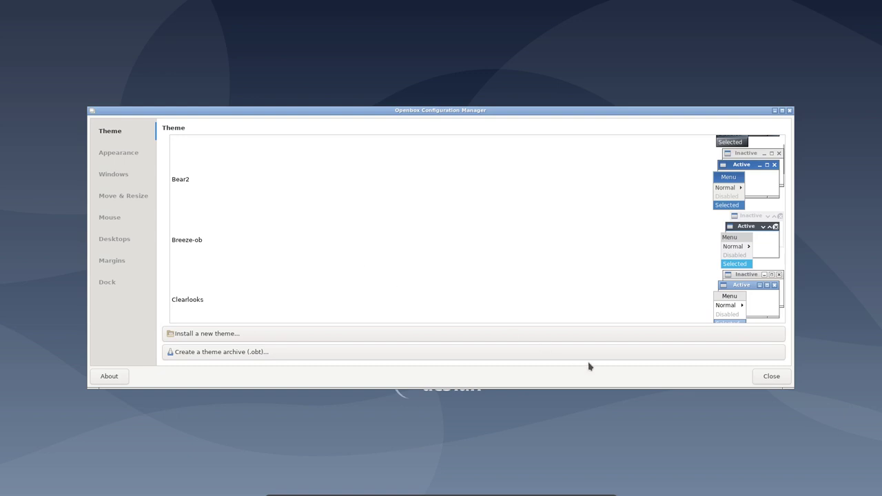
left_click(770, 379)
right_click(335, 177)
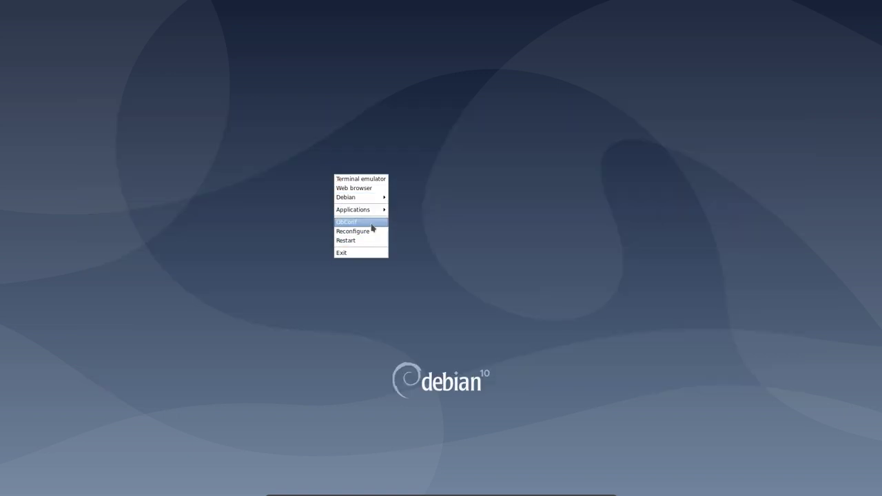
- Browse the root menu's Applications submenus (Office, Utilities, More…, Settings), then dismiss them
mouse_move(373, 211)
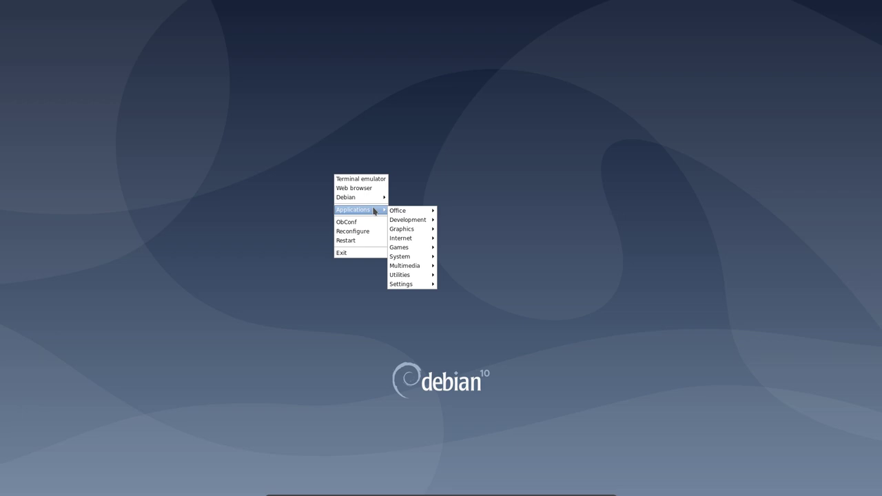
mouse_move(403, 213)
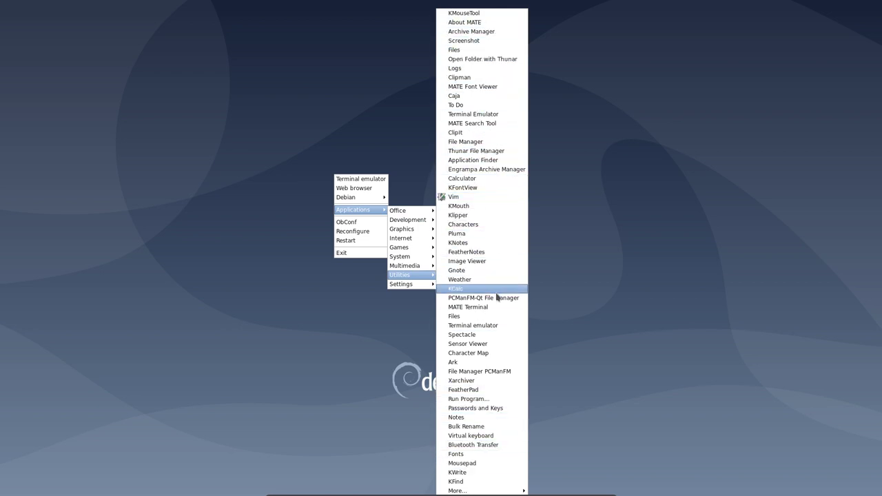
mouse_move(487, 492)
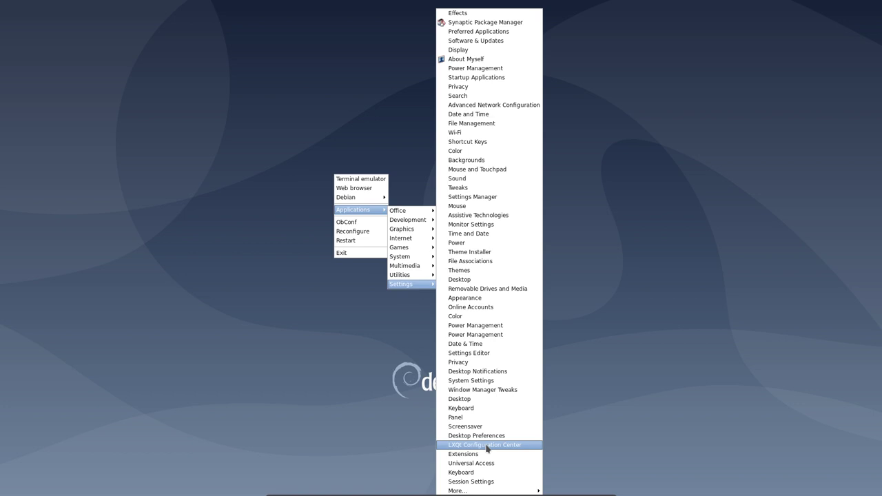
left_click(259, 277)
- Exit the Openbox session from the desktop root menu and confirm
right_click(260, 276)
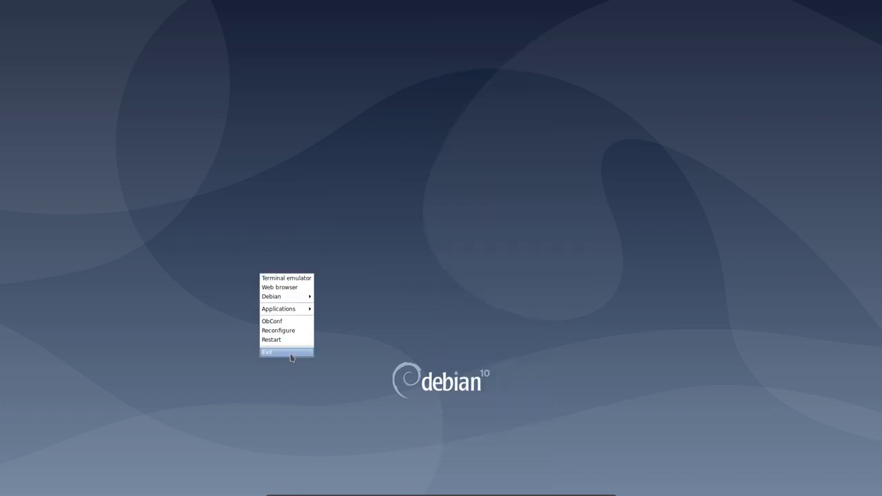
left_click(291, 356)
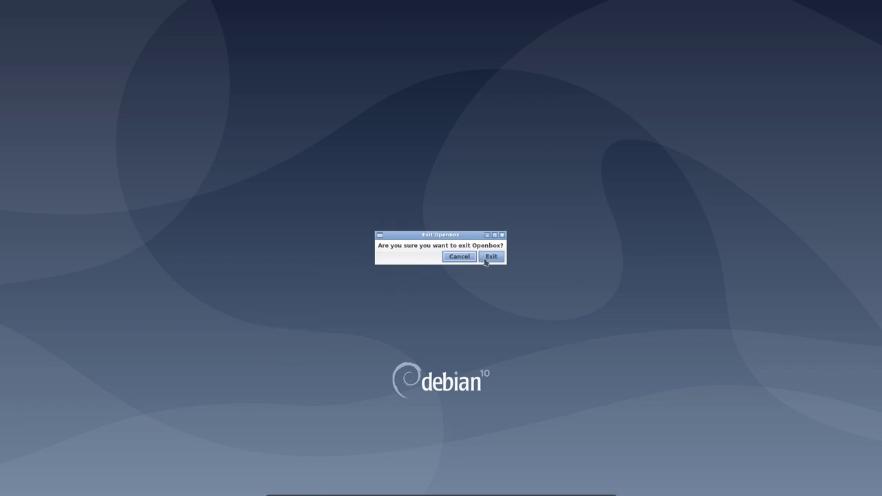
left_click(489, 256)
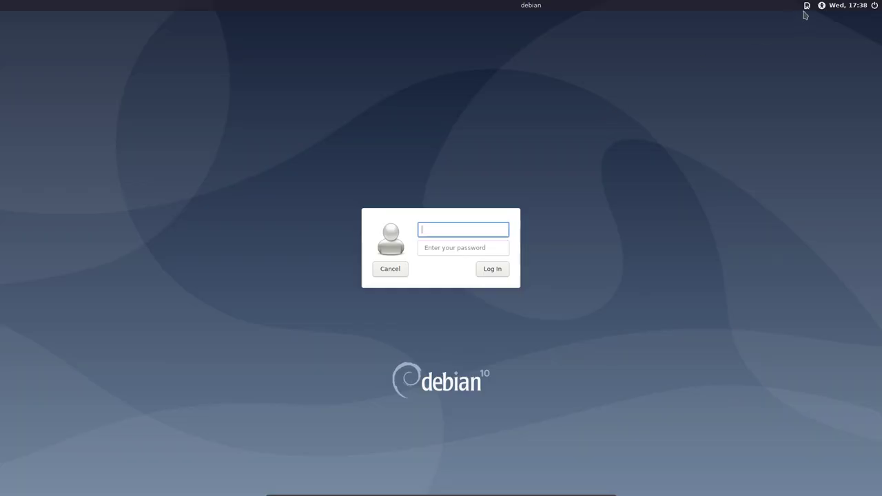
- Choose the Plasma session at LightDM and log in with the username and password
left_click(806, 7)
left_click(797, 142)
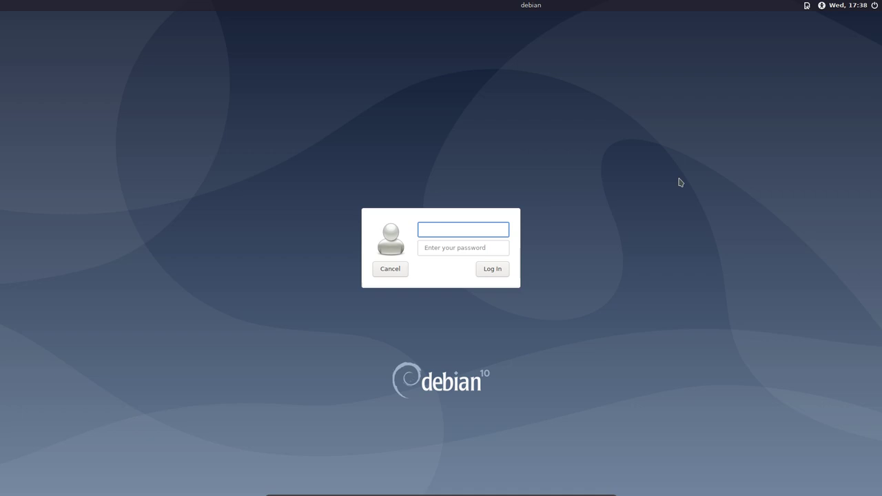
type("ik")
left_click(487, 248)
type("••••")
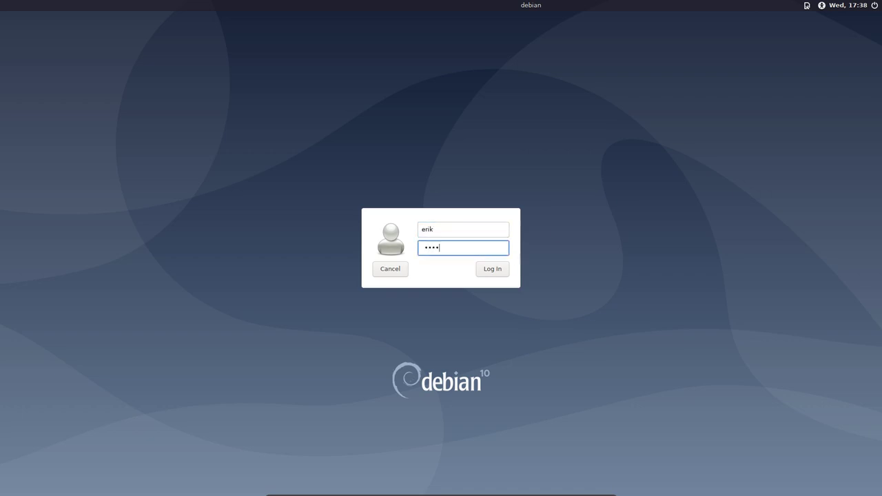
left_click(500, 274)
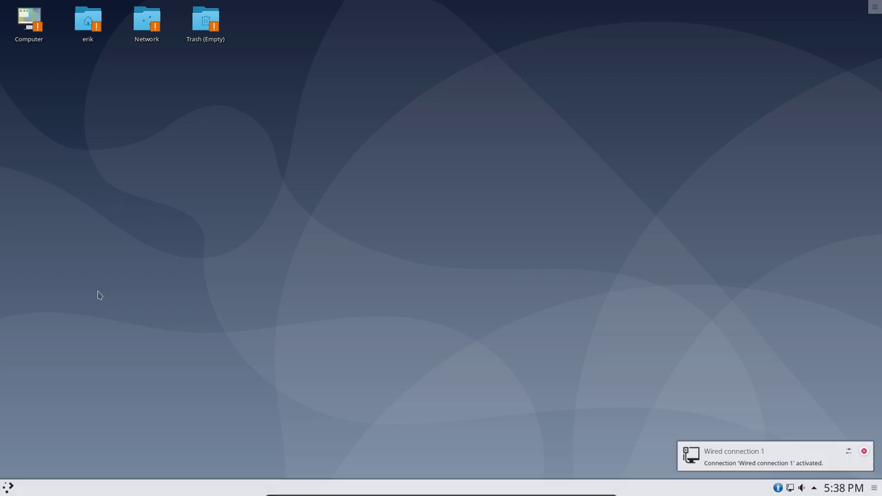
- Open System Settings maximized on the Icons page, then quick-tile it to the right half
left_click(863, 452)
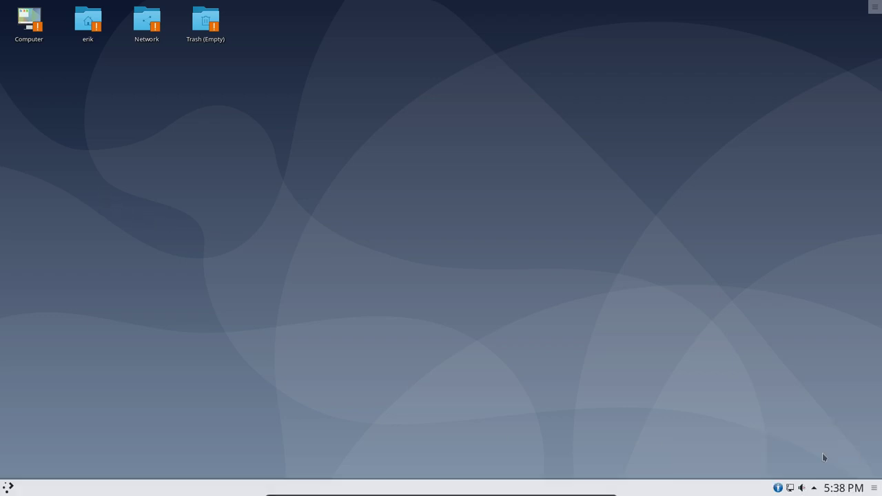
left_click(9, 487)
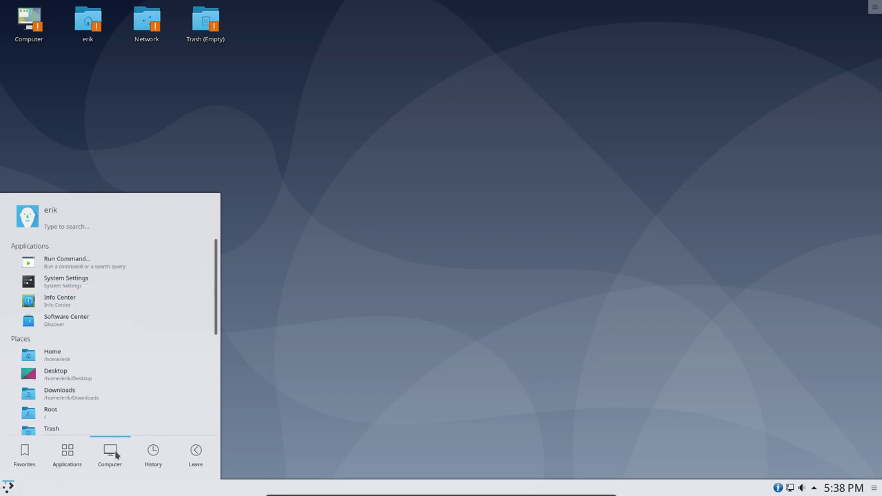
mouse_move(146, 457)
mouse_move(181, 456)
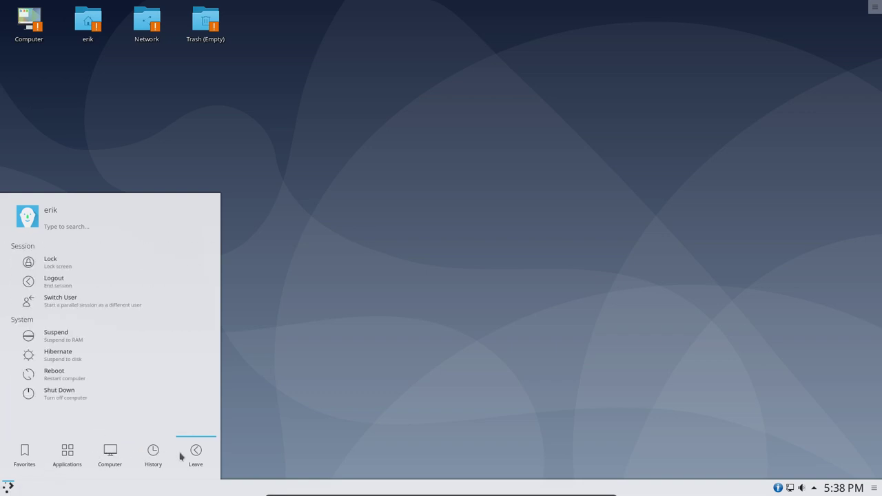
mouse_move(30, 464)
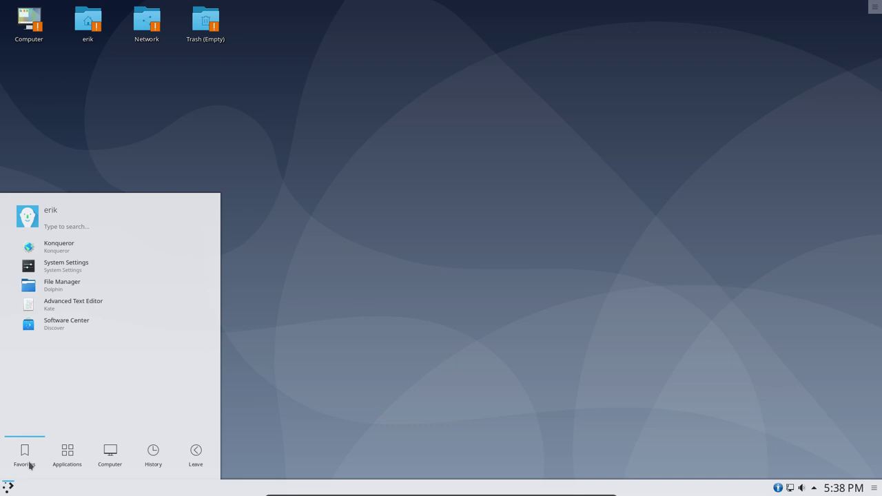
left_click(61, 271)
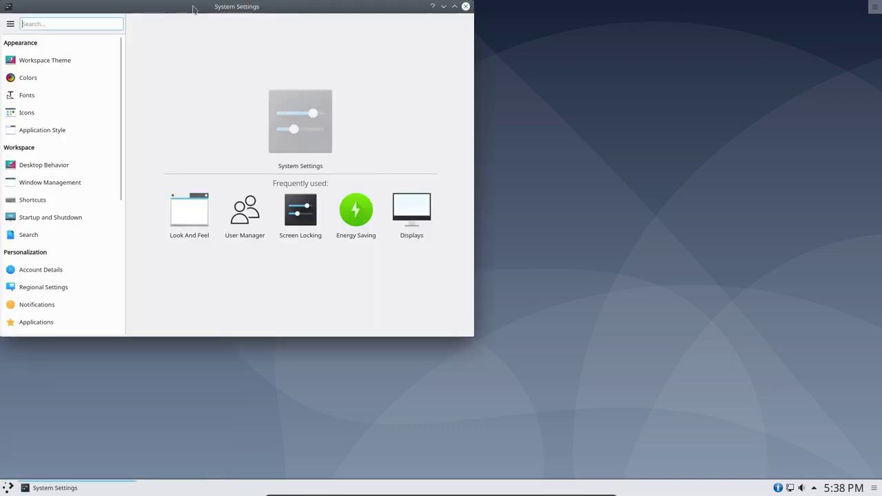
double_click(194, 9)
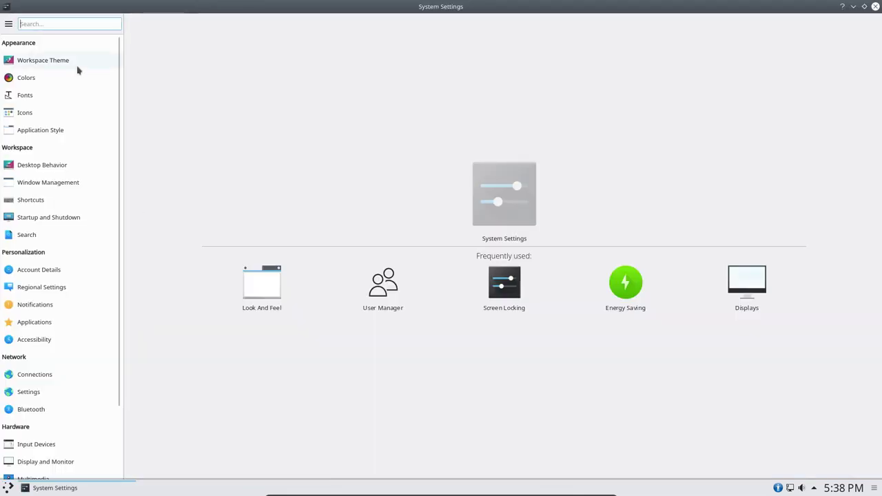
left_click(25, 118)
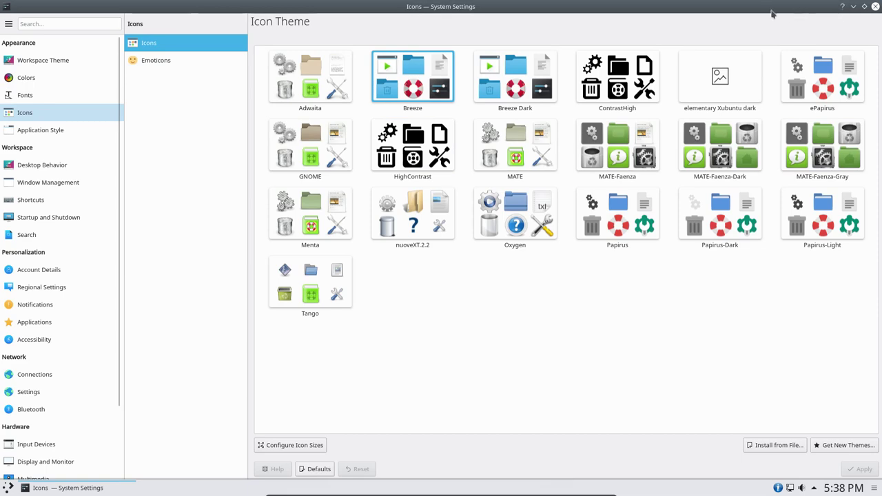
left_click_drag(772, 13, 881, 149)
left_click(76, 83)
- Cancel the warning about launching pcmanfm-qt for the home folder
left_click(87, 36)
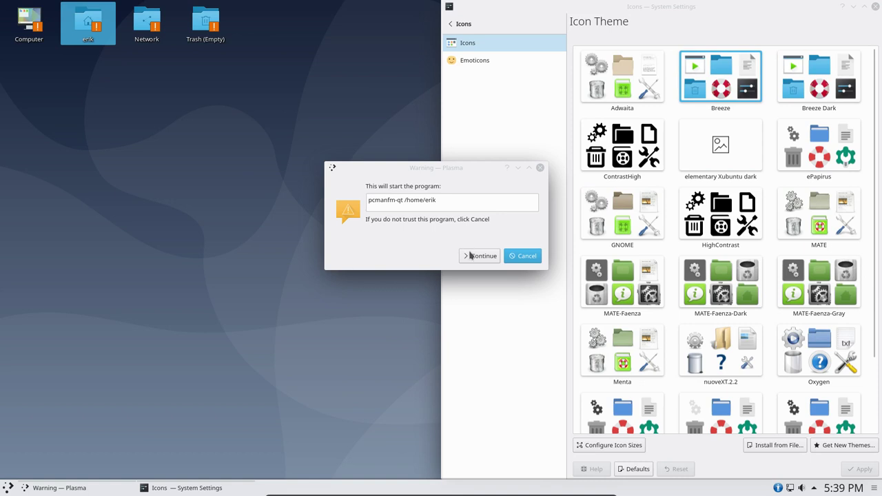
left_click_drag(367, 199, 505, 197)
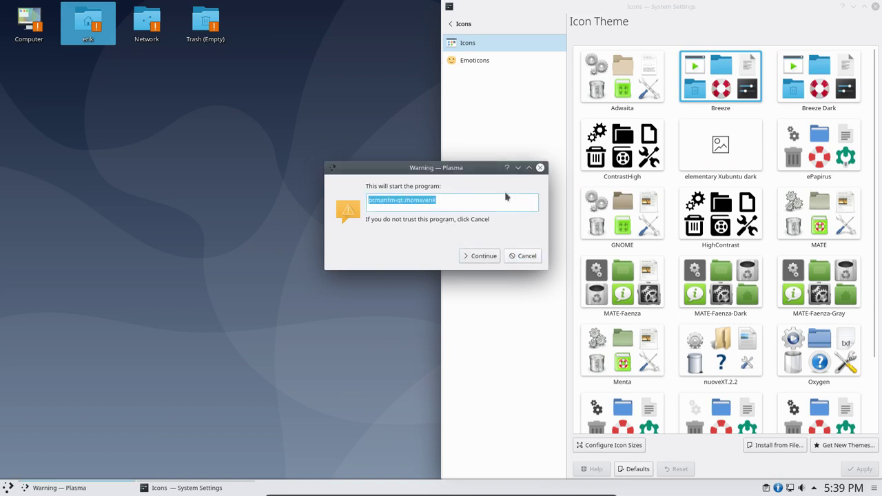
left_click(542, 168)
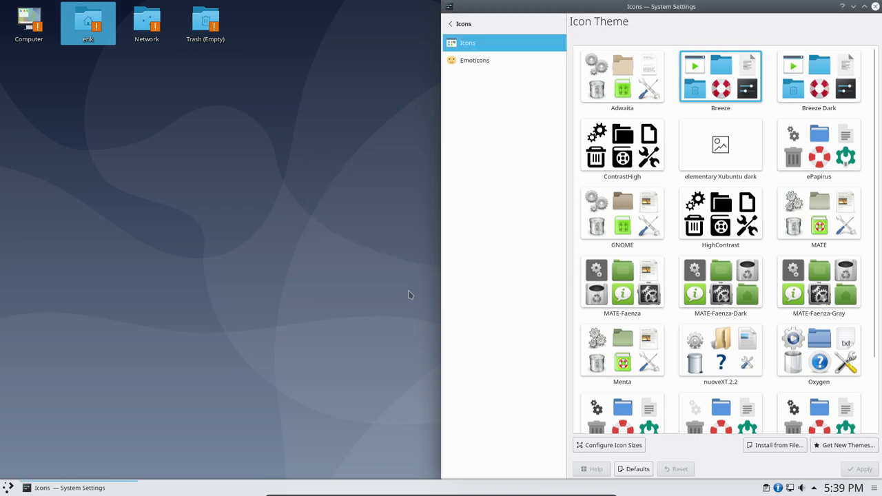
- In Dolphin, show hidden files, select all Sardi folders in .icons, and go to .local/share
left_click(10, 488)
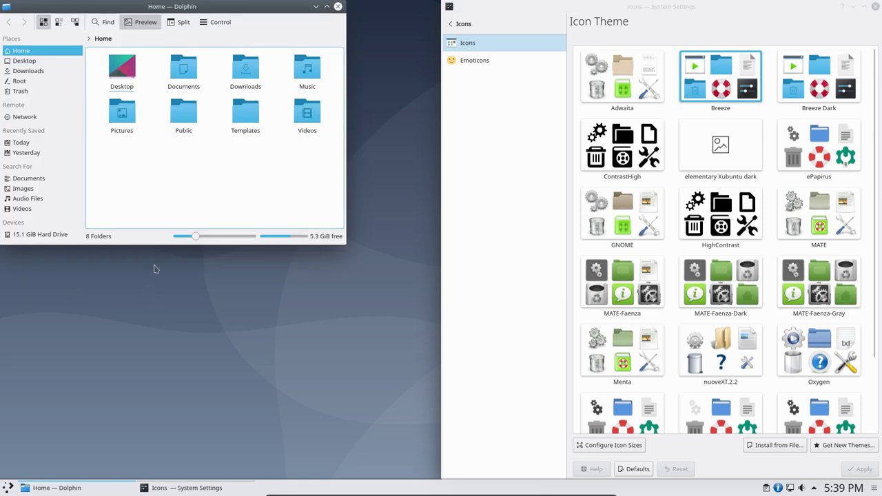
key("ctrl+h")
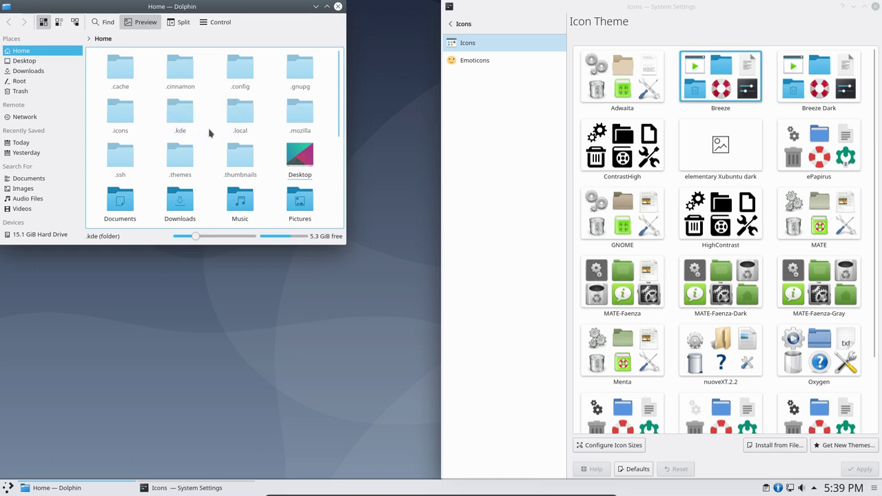
left_click(124, 118)
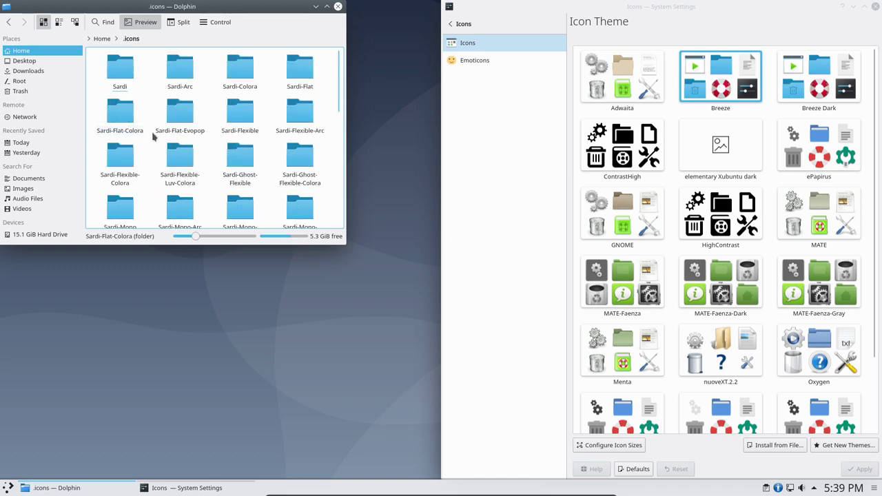
key("ctrl+a")
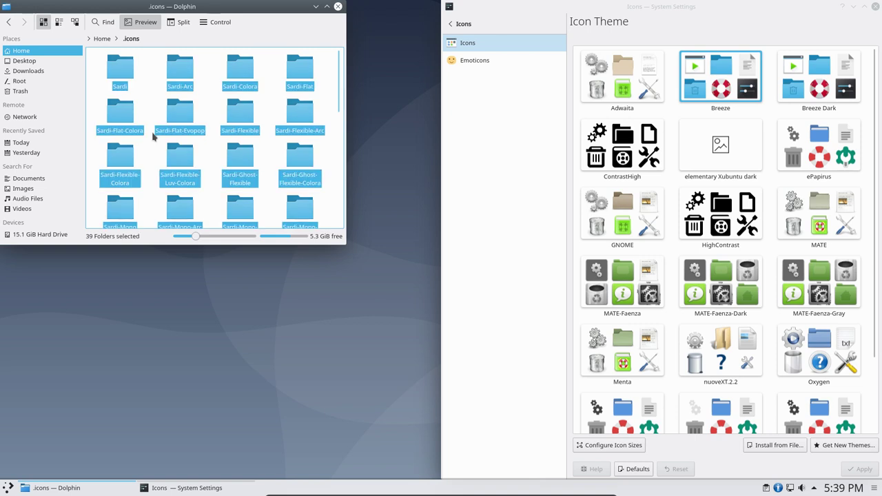
left_click(103, 39)
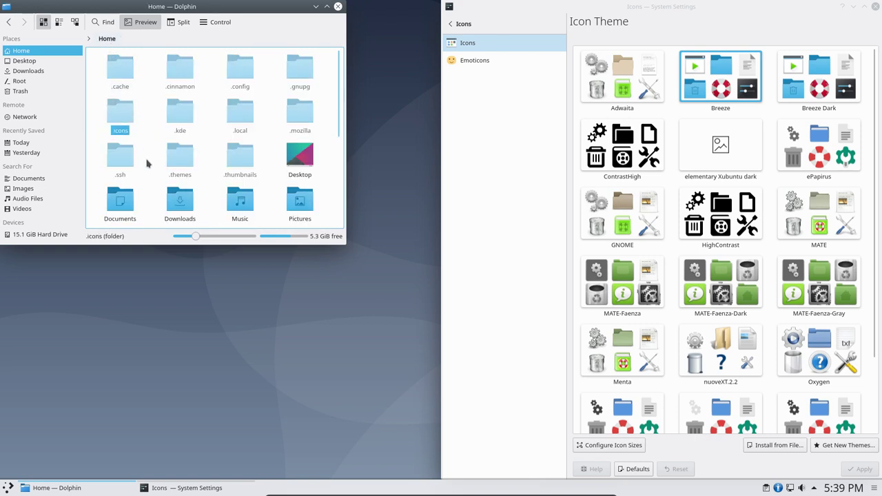
left_click(242, 116)
left_click(118, 72)
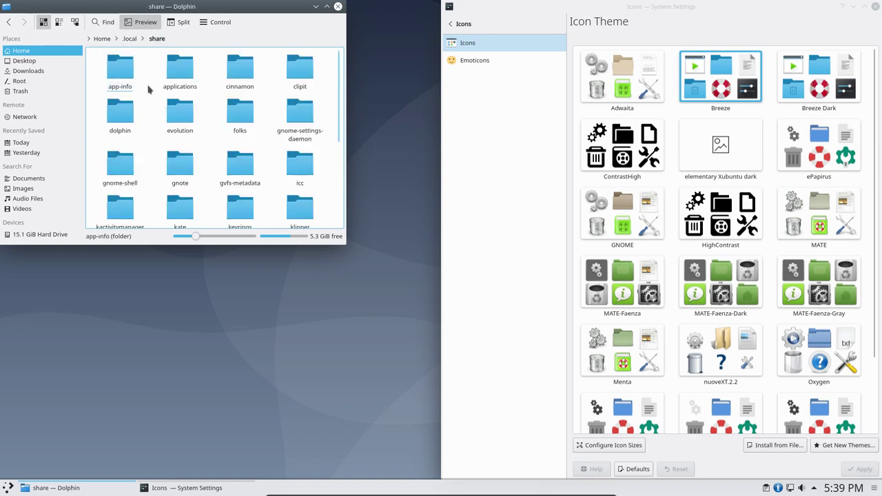
- Create a new folder named 'icons' inside .local/share
right_click(150, 95)
mouse_move(182, 105)
mouse_move(186, 121)
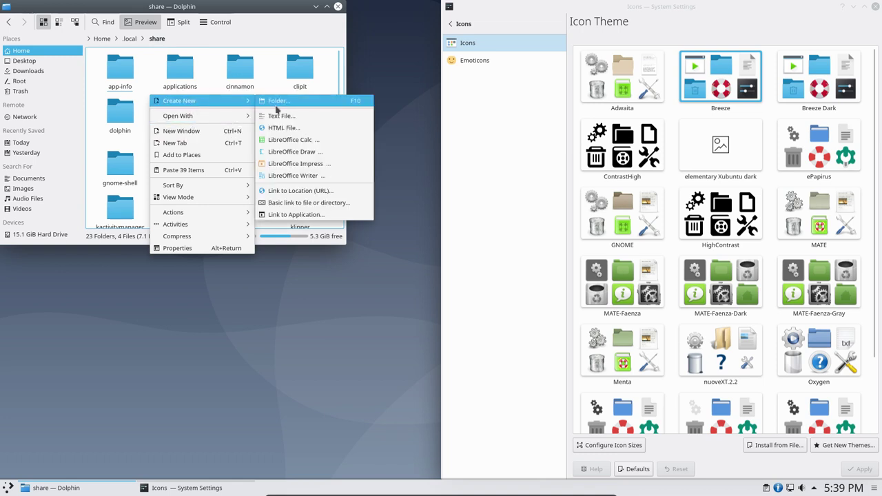
left_click(283, 104)
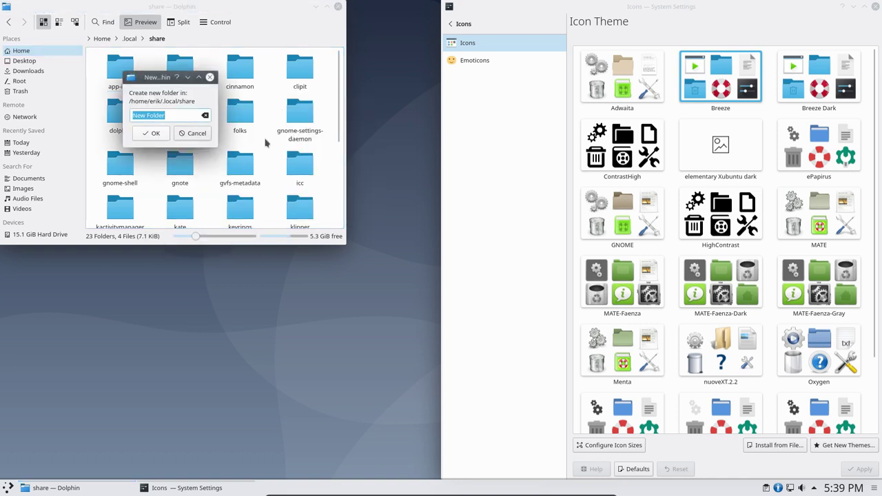
type("icons")
key("Return")
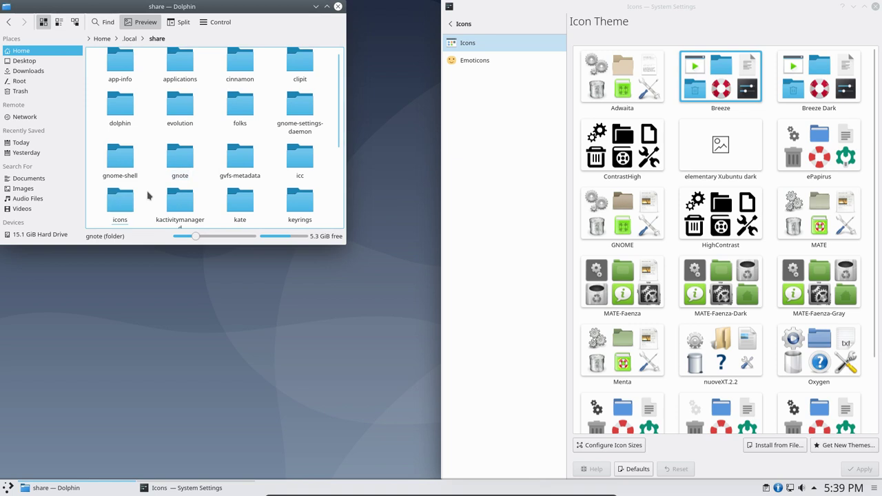
- Paste the Sardi theme folders into the icons folder and quit System Settings
left_click(127, 201)
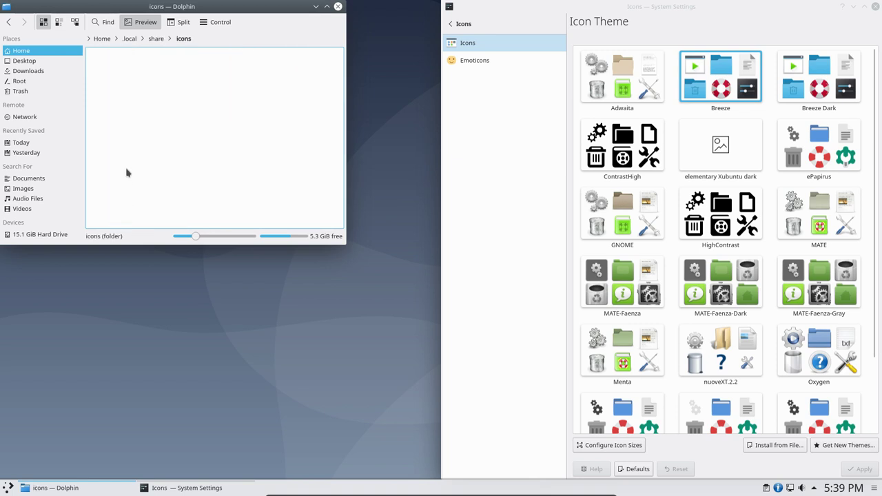
key("ctrl+v")
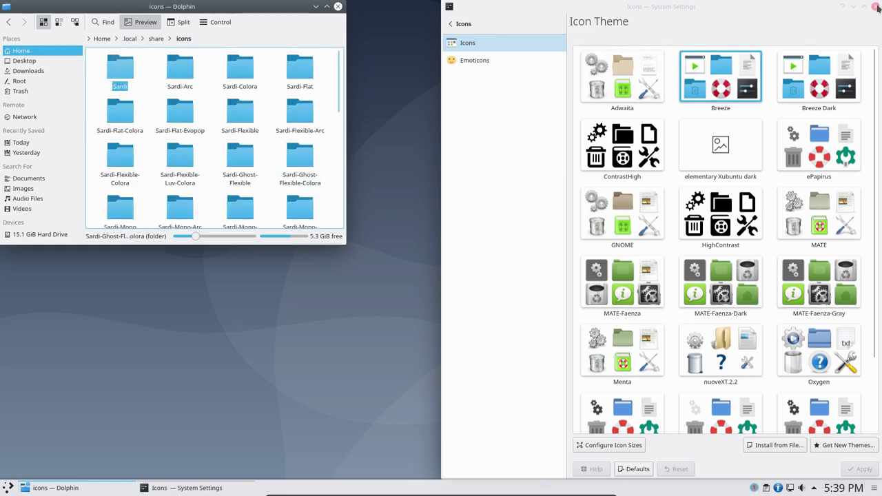
key("ctrl+q")
left_click(8, 489)
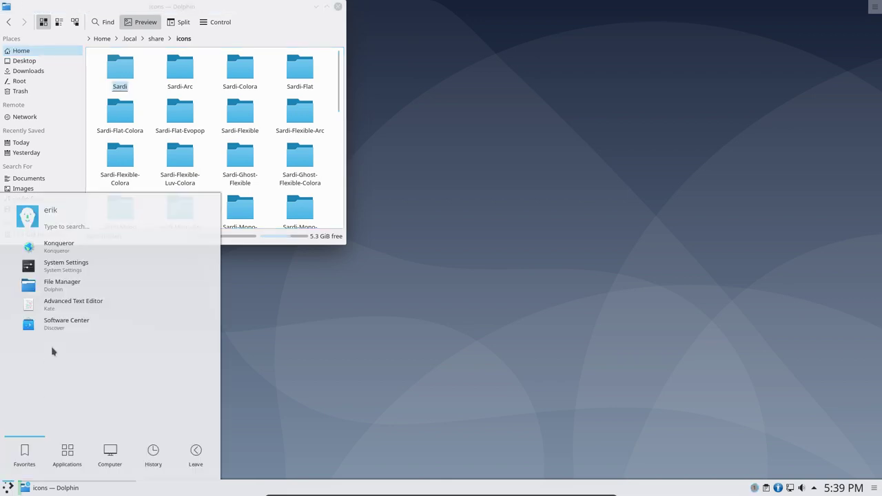
- Apply Sardi Flexible Arc as the Plasma icon theme in System Settings, then close it
left_click(69, 272)
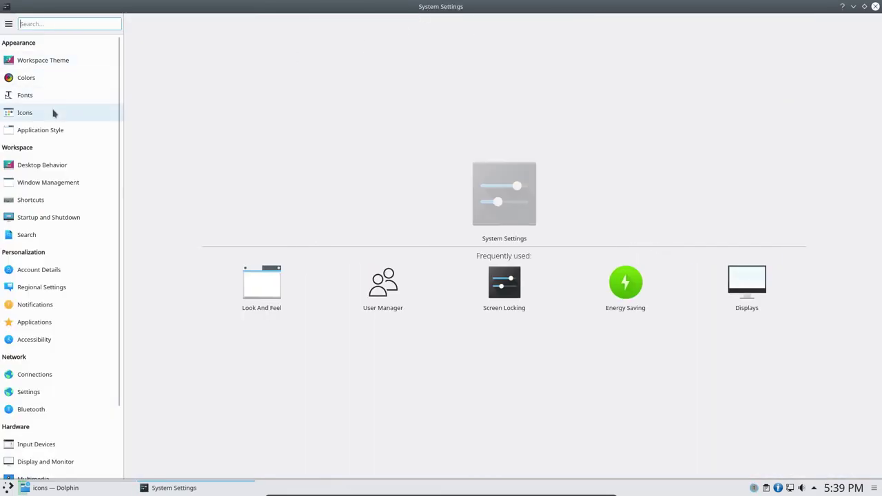
left_click(53, 114)
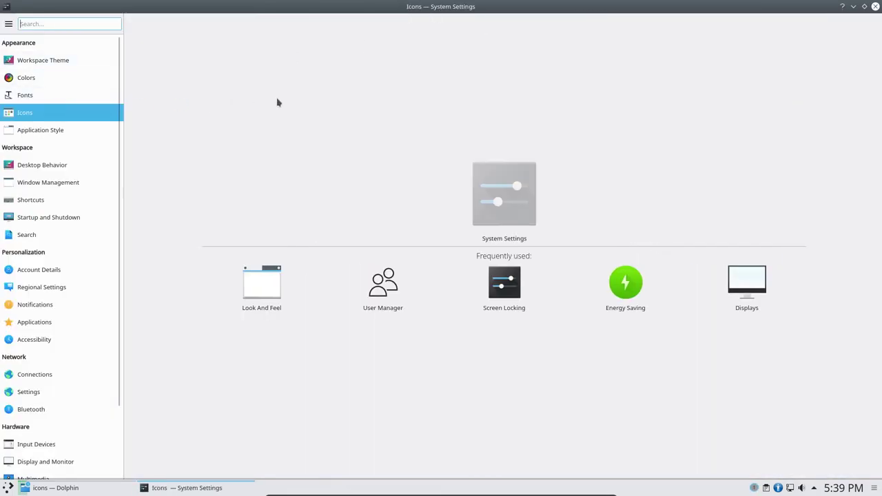
left_click(178, 47)
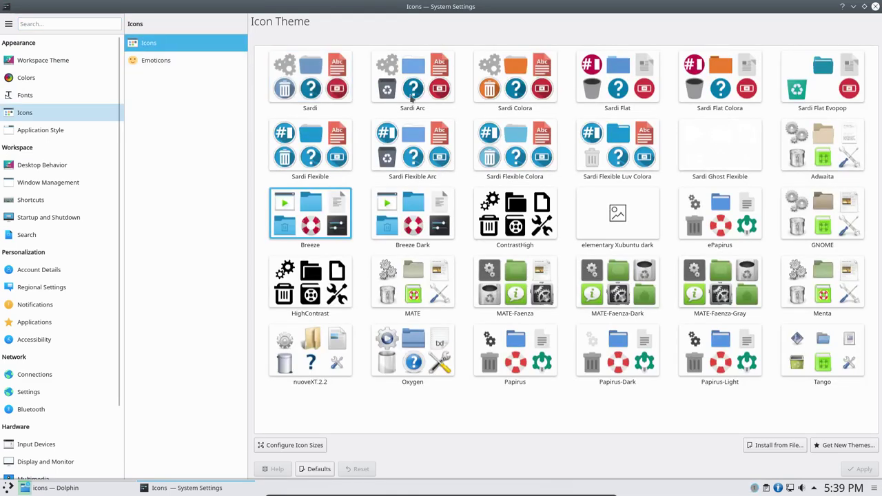
left_click(422, 155)
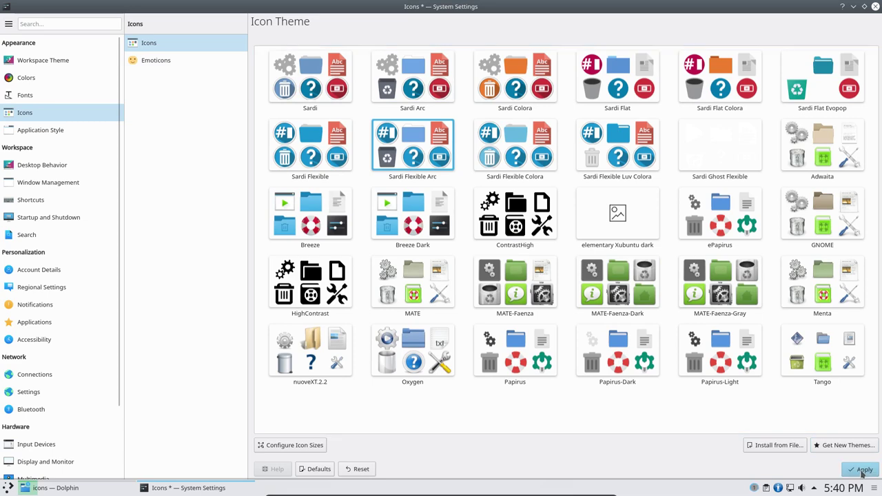
left_click(861, 469)
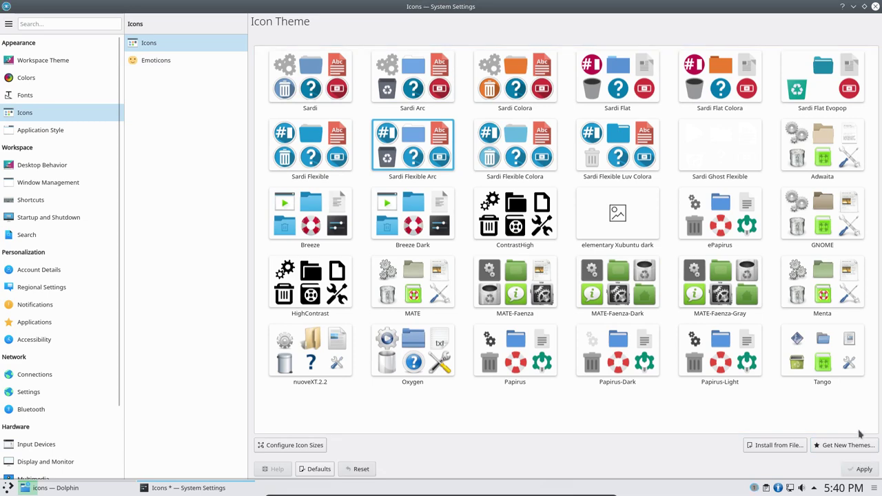
left_click(875, 6)
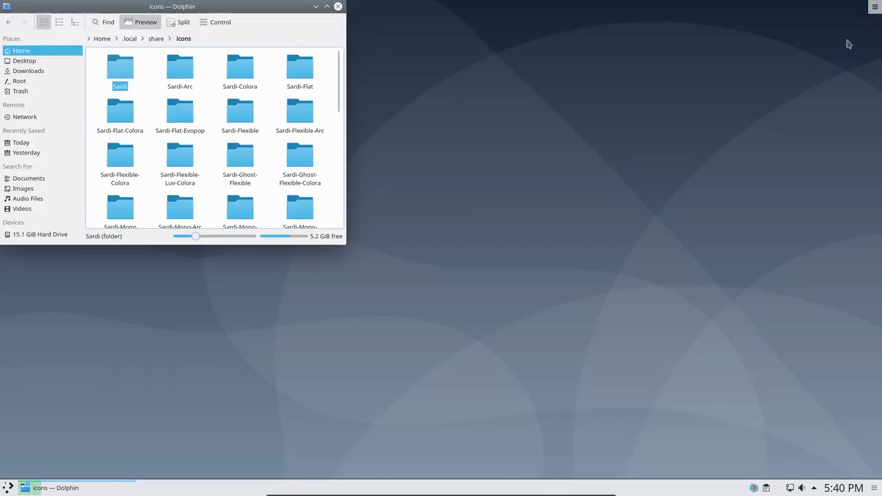
- Log out of the Plasma session and sign back in at the login screen
left_click_drag(176, 8, 463, 80)
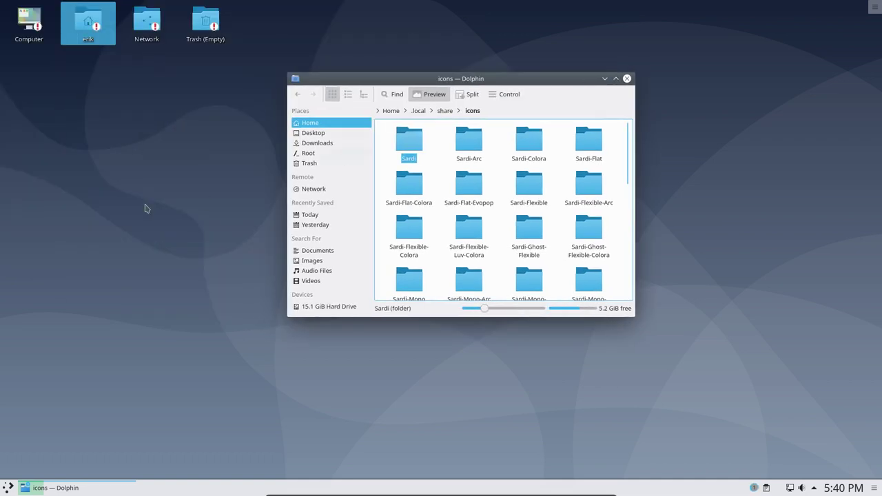
left_click(8, 487)
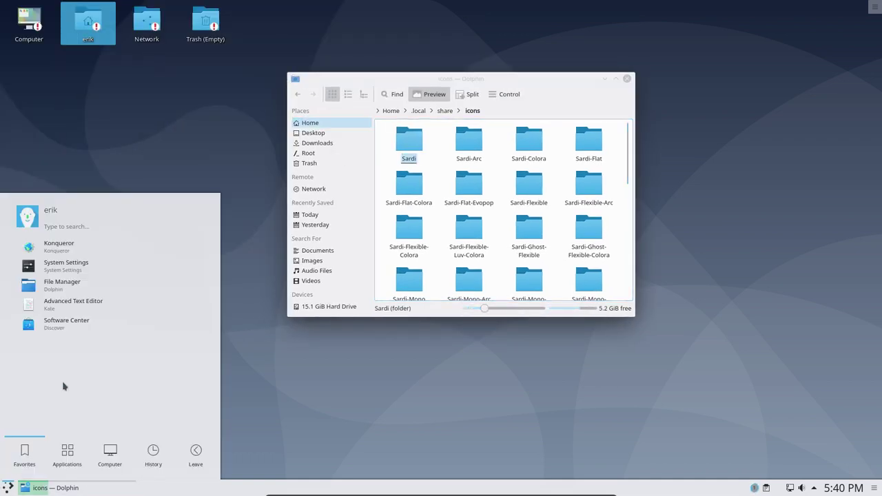
left_click(192, 458)
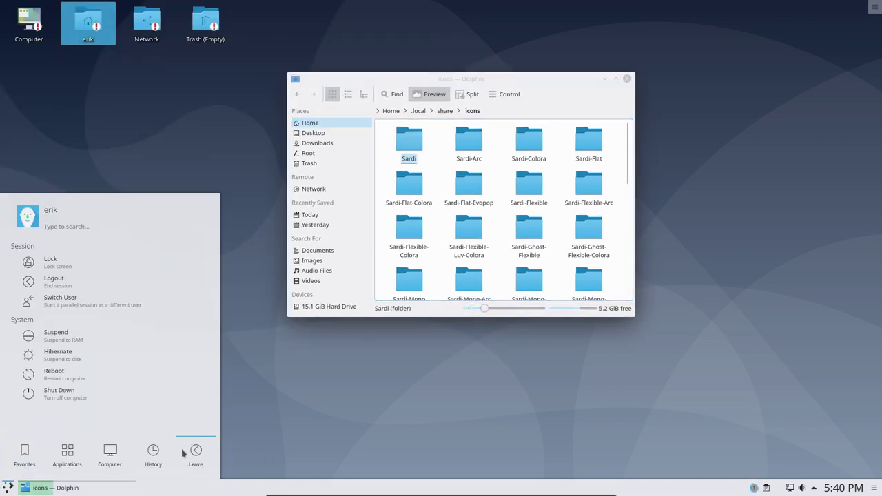
left_click(57, 281)
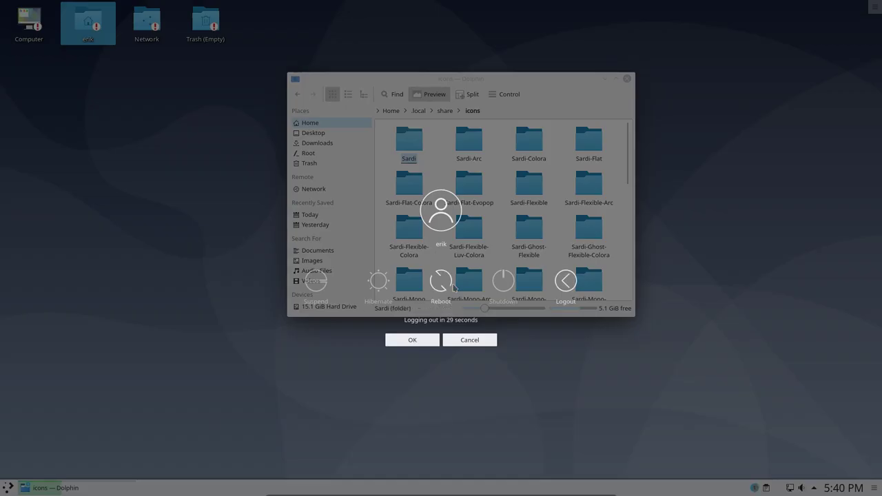
left_click(565, 281)
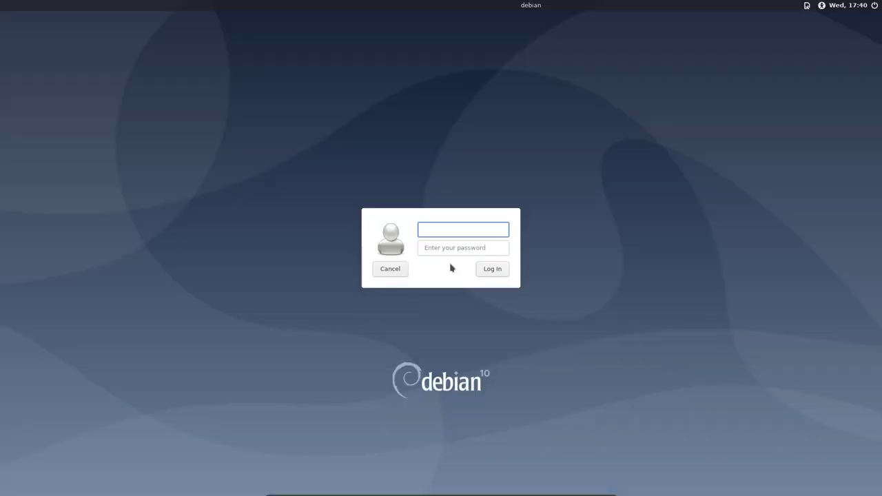
key("Return")
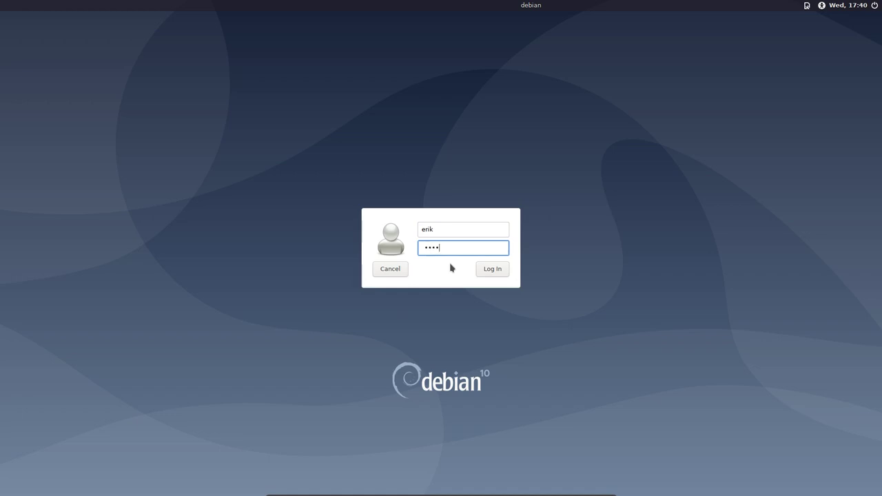
left_click(488, 270)
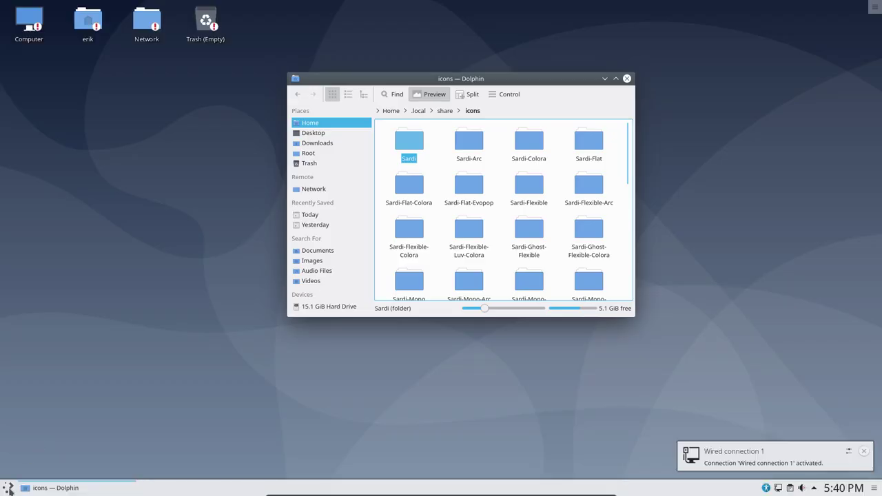
- Launch System Settings from the Plasma application launcher
left_click(9, 489)
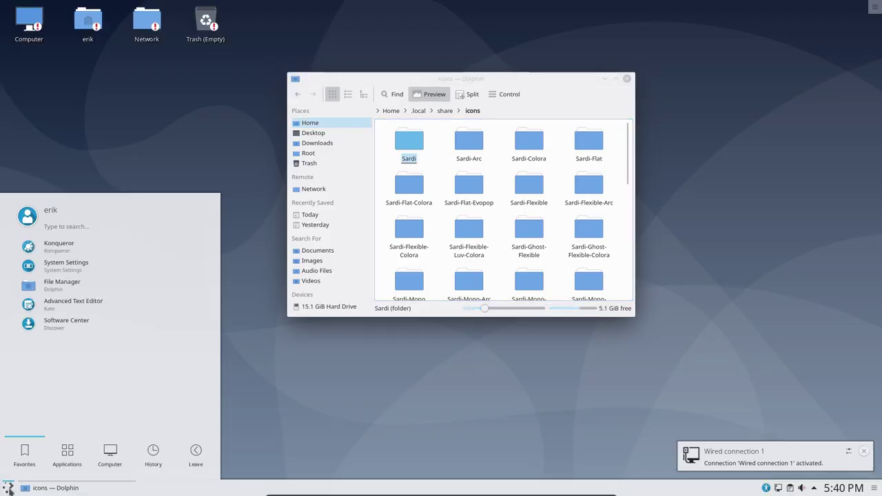
mouse_move(59, 455)
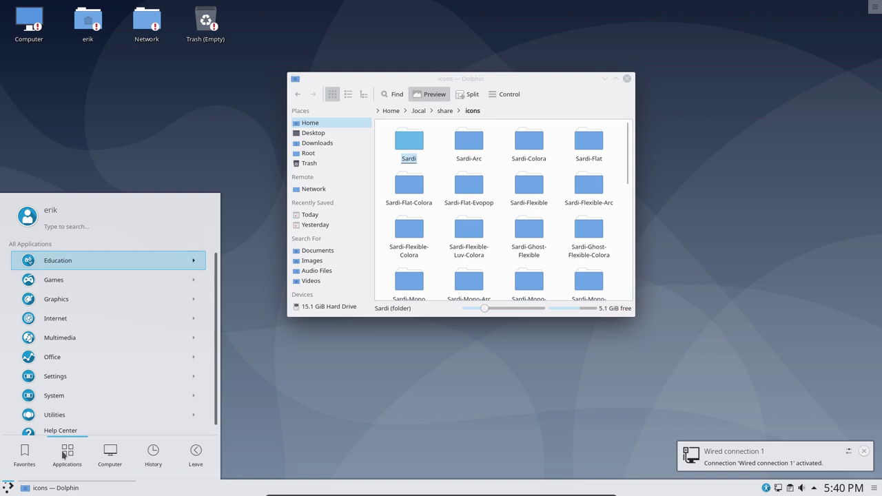
mouse_move(150, 454)
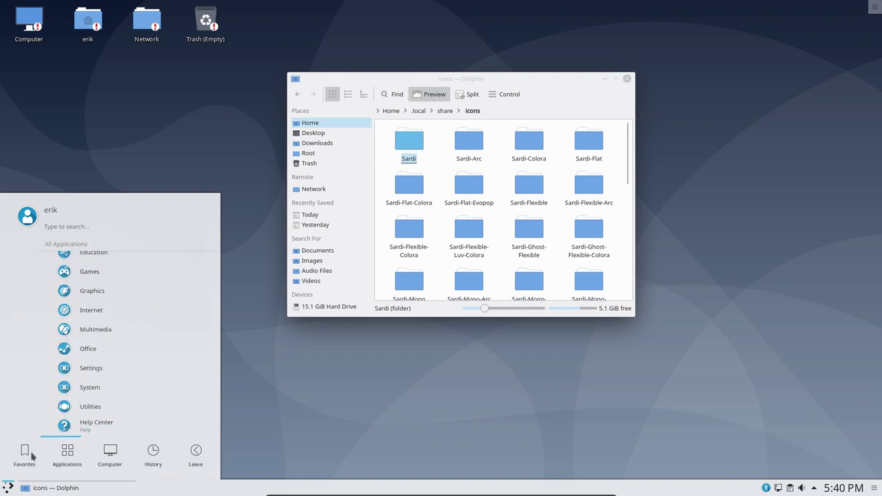
mouse_move(27, 455)
left_click(69, 262)
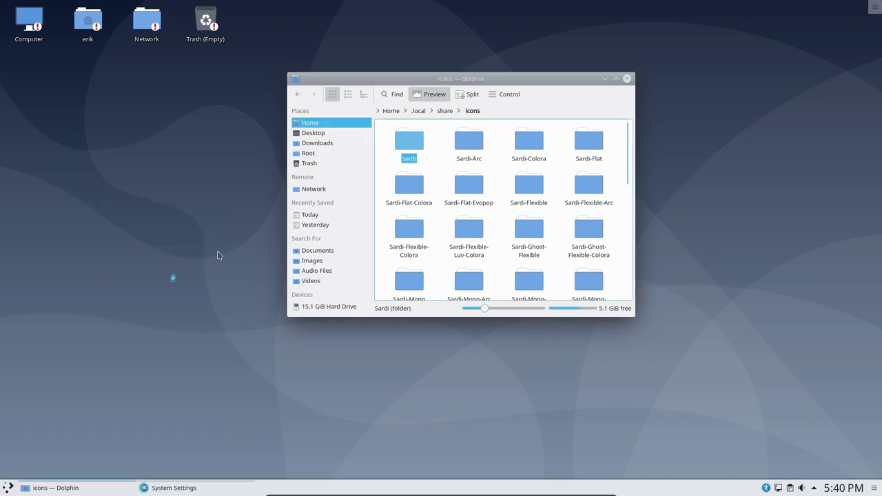
- Go to Workspace Theme and open the Cursor Theme page
left_click(52, 63)
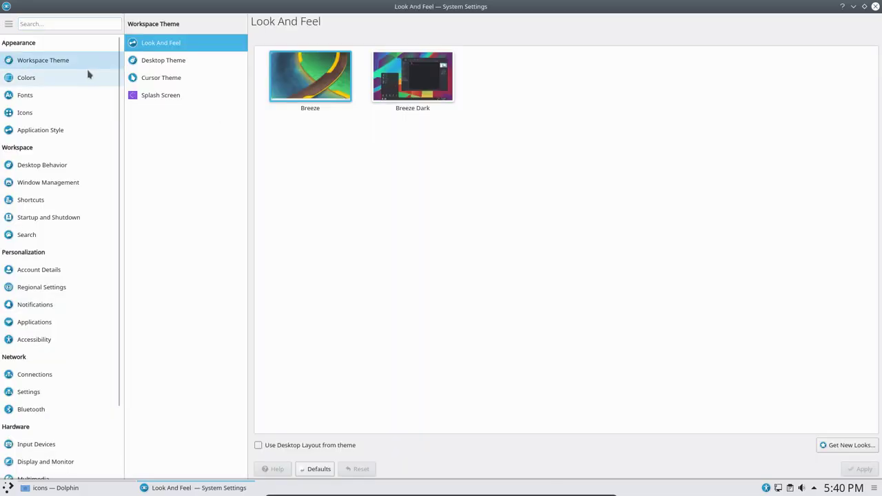
left_click(162, 62)
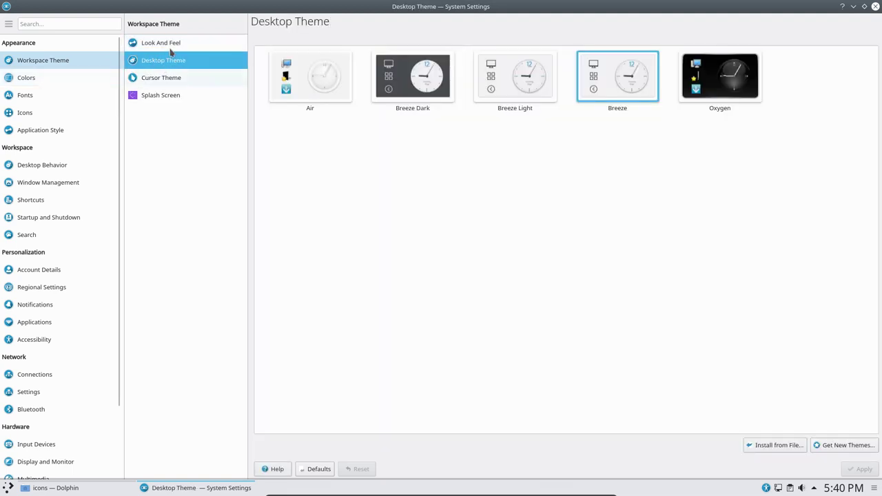
left_click(169, 48)
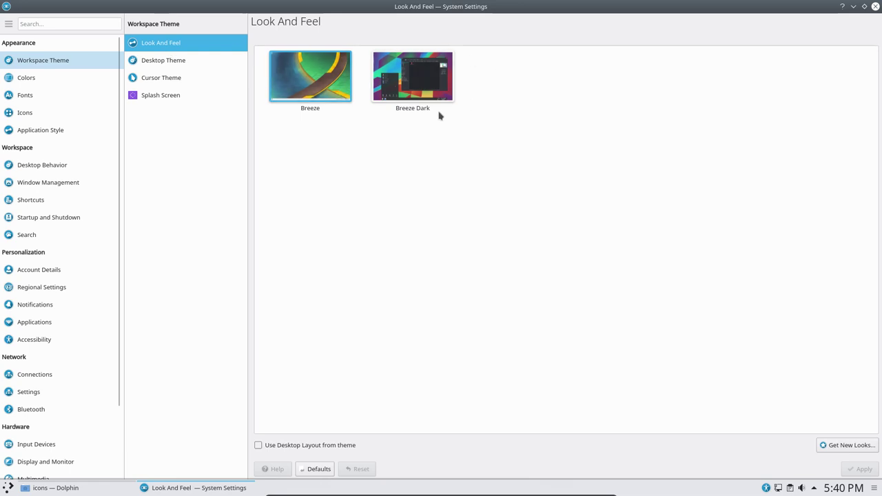
left_click(180, 62)
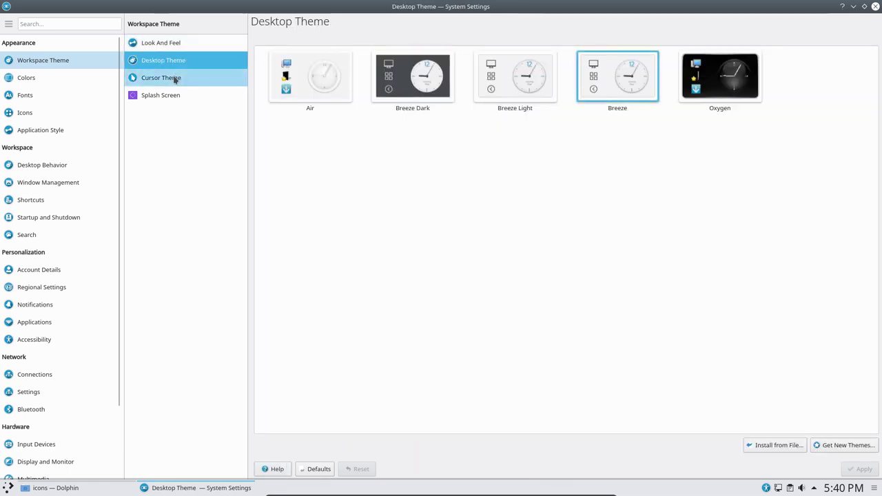
left_click(174, 77)
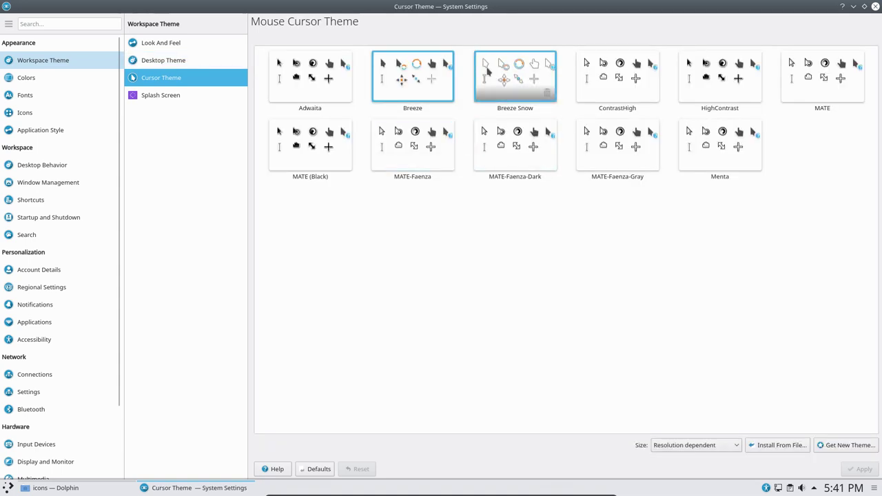
- Apply Breeze Snow as the cursor theme and None as the splash screen
left_click(486, 69)
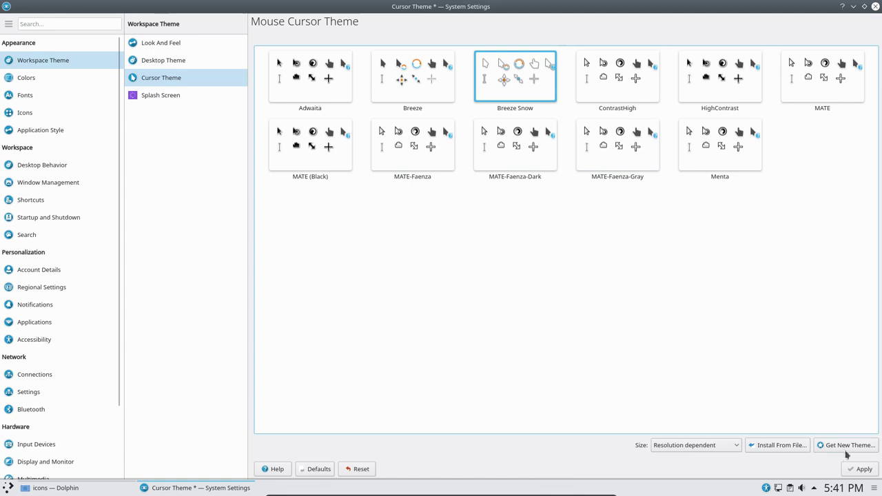
left_click(860, 469)
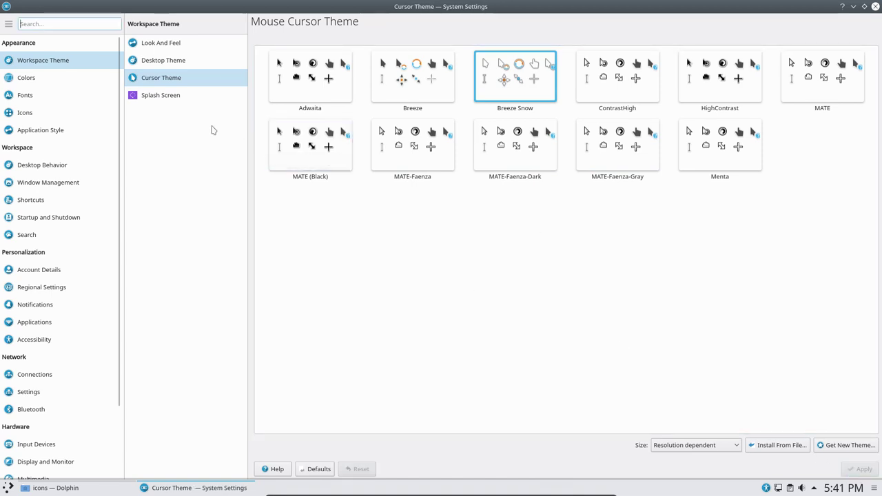
left_click(155, 98)
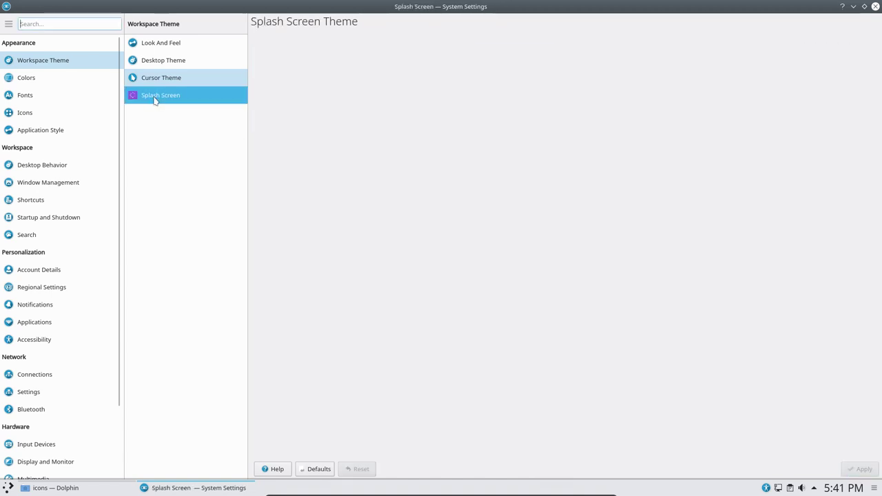
left_click(315, 96)
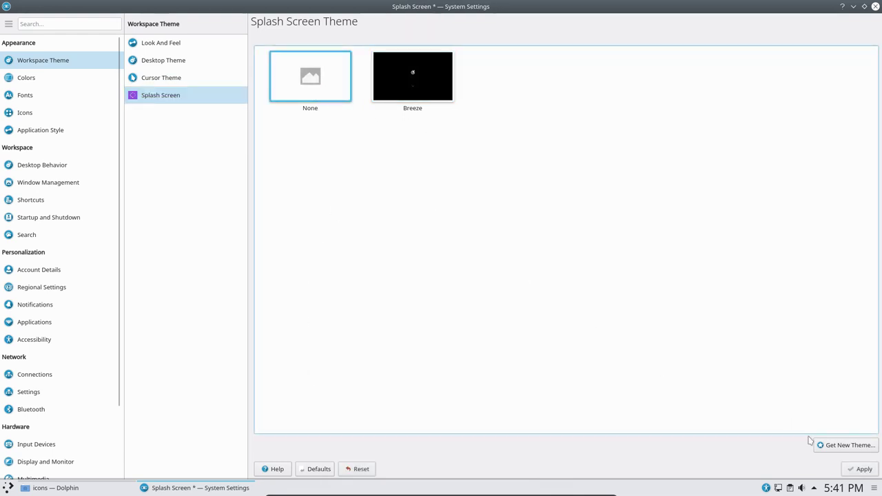
left_click(860, 470)
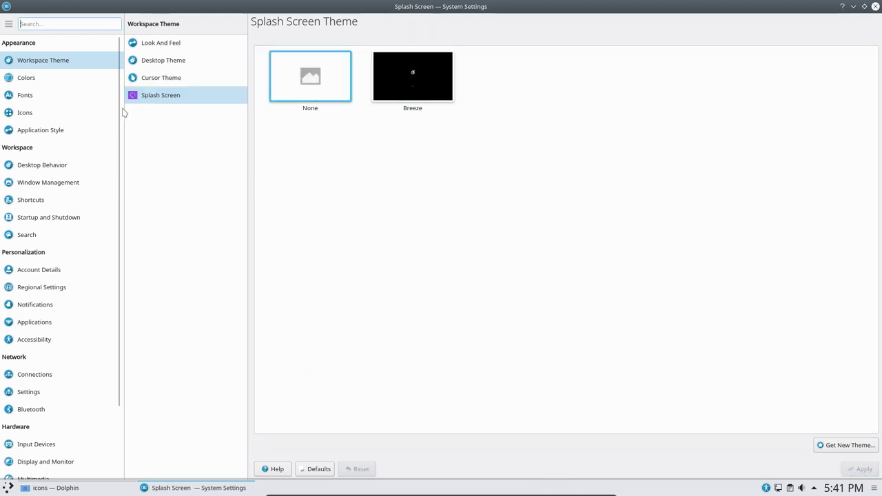
- Browse the Colors, Fonts, Icons, Application Style and Desktop Behavior pages
left_click(52, 83)
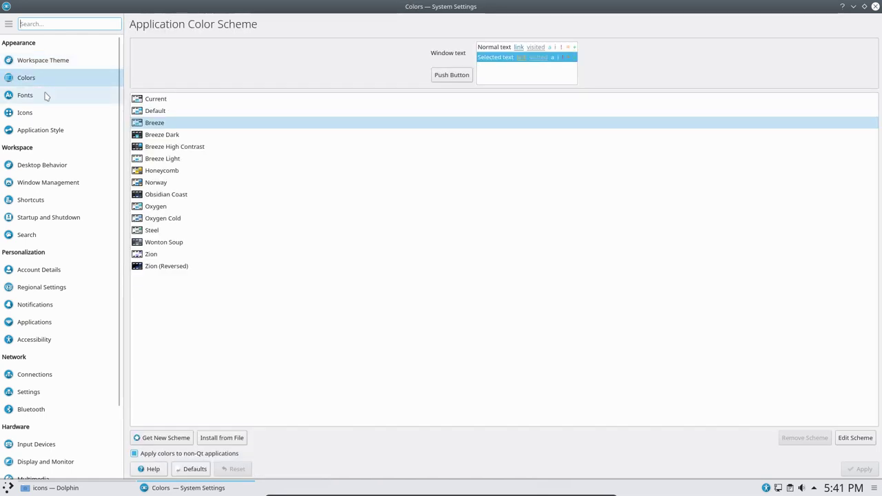
left_click(44, 95)
left_click(44, 115)
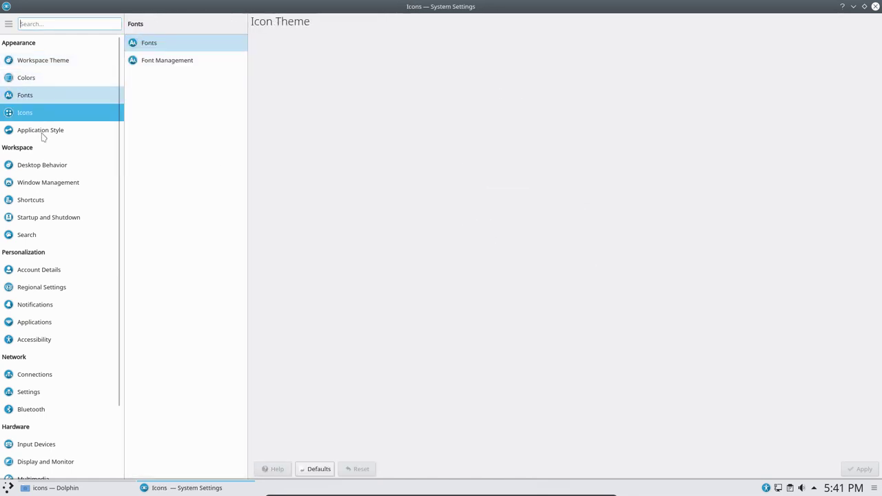
left_click(51, 138)
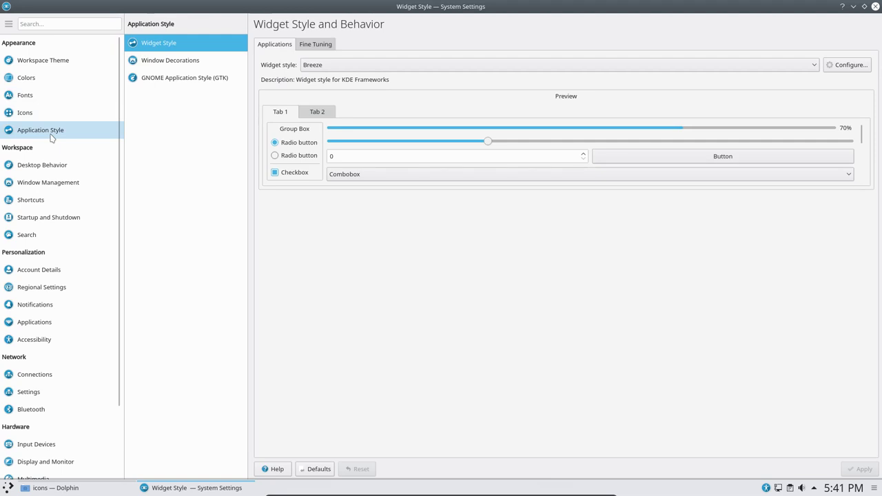
left_click(47, 165)
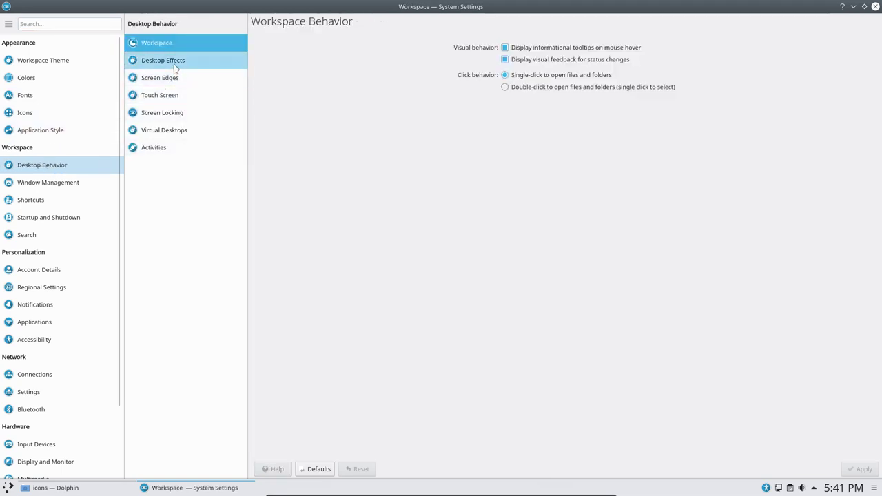
- Search the Desktop Effects list for 'wobb'
left_click(174, 64)
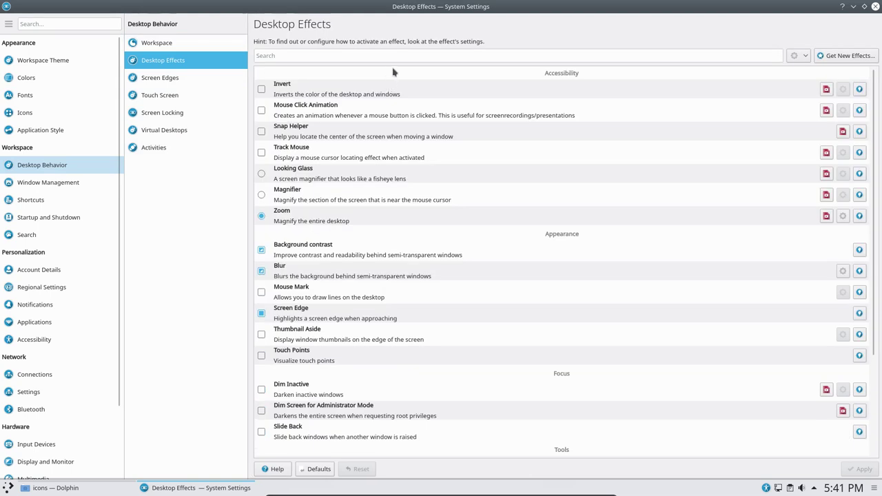
left_click(685, 57)
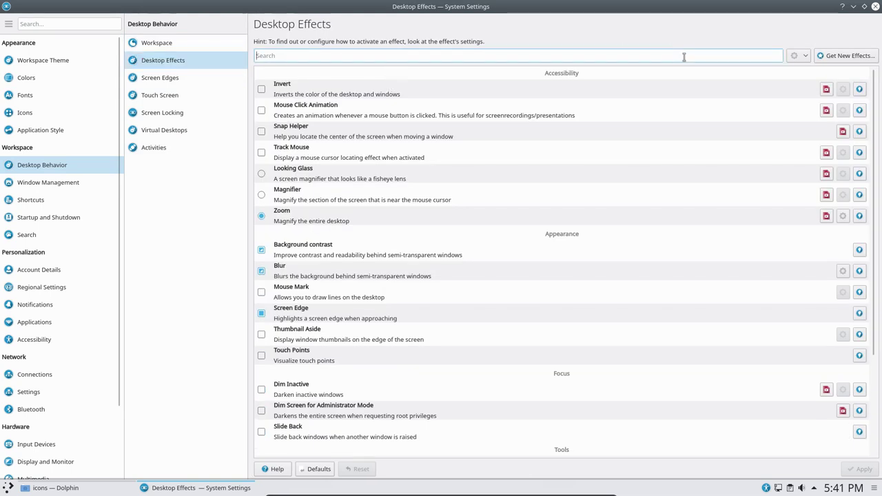
type("wobb")
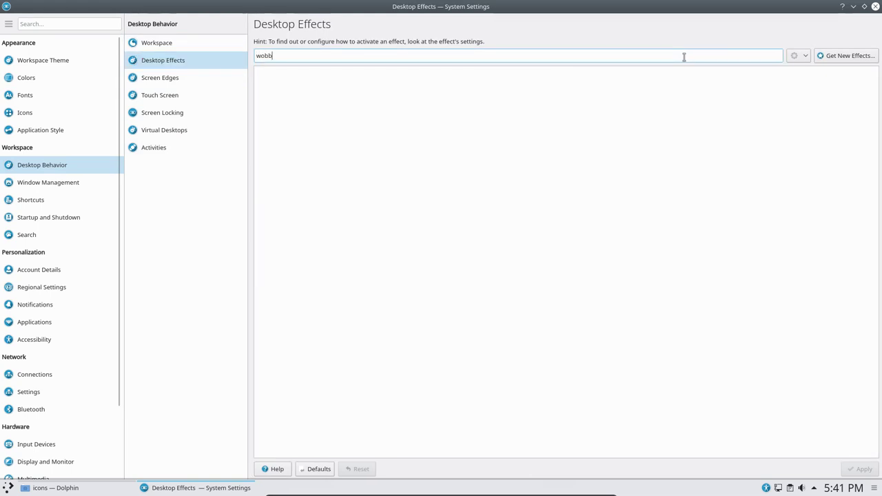
- Enable 'Exclude Desktop Effects not supported by the Compositor' and close System Settings
left_click(801, 57)
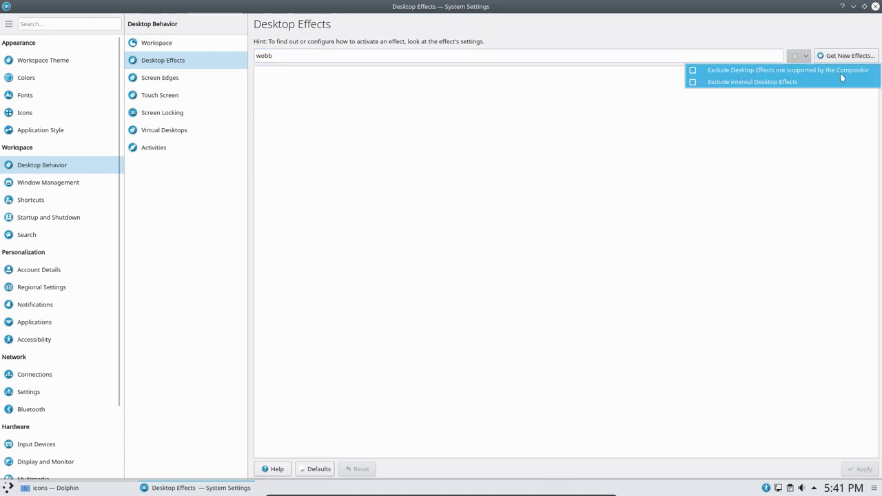
left_click(692, 79)
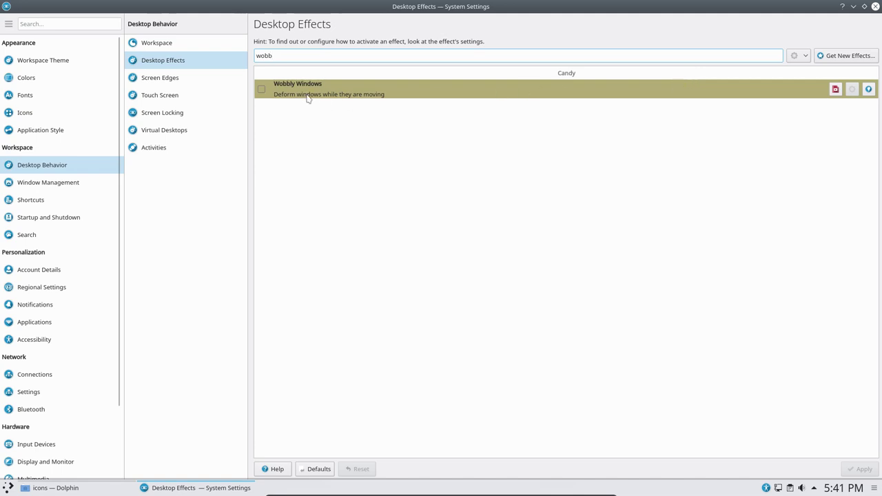
left_click(803, 57)
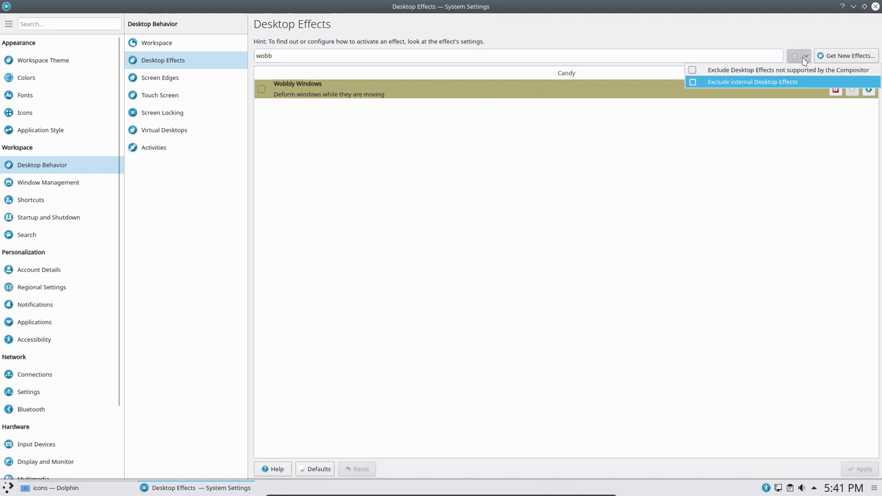
left_click(750, 70)
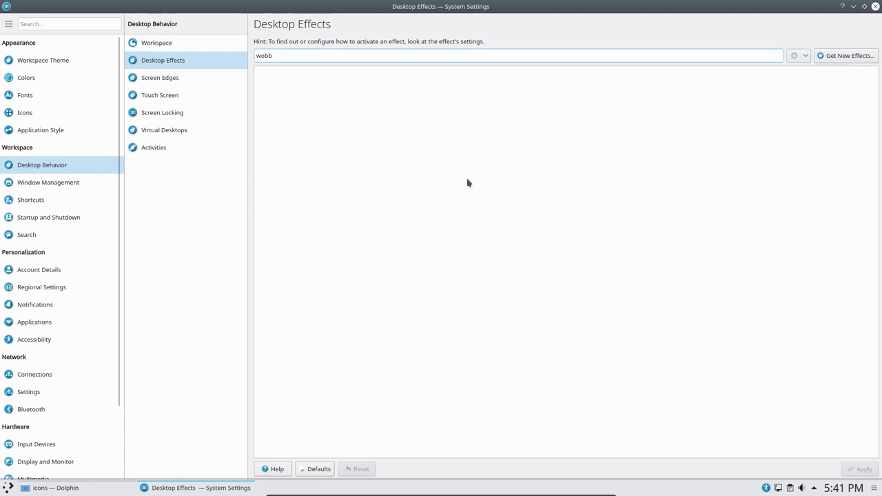
left_click(875, 9)
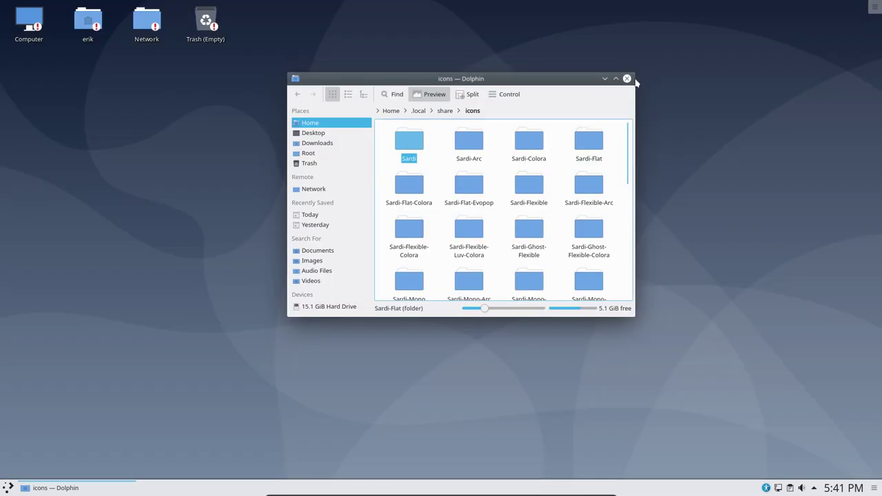
- Log out of the Plasma session from the launcher's leave options
left_click(8, 487)
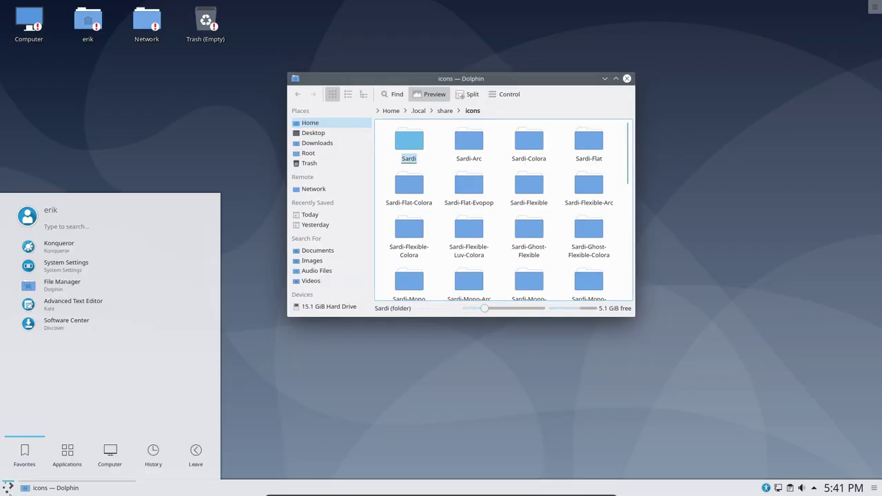
mouse_move(153, 458)
mouse_move(195, 455)
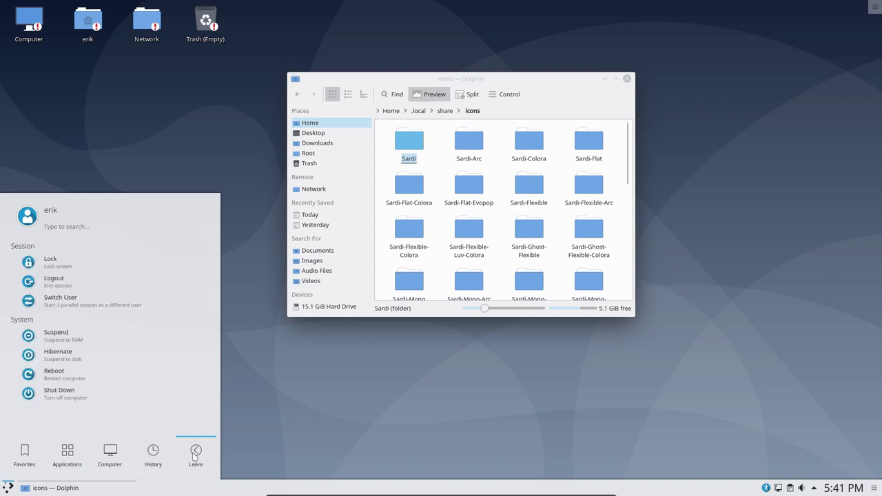
left_click(58, 375)
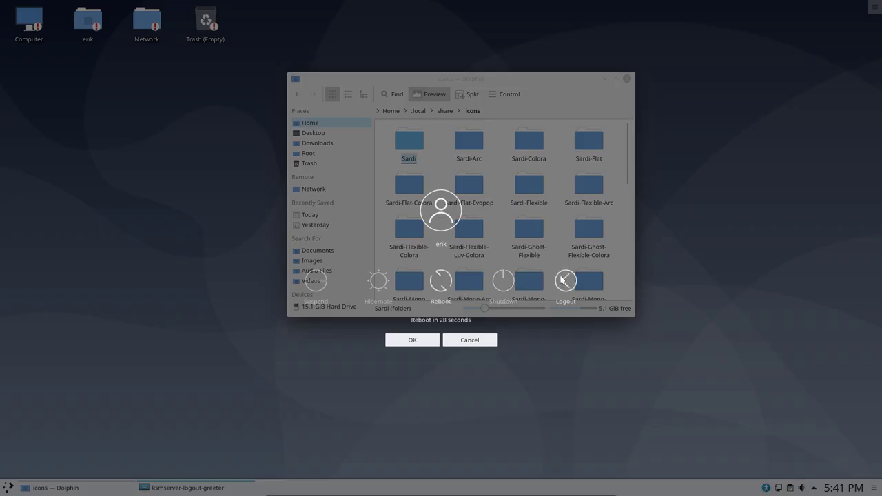
left_click(565, 280)
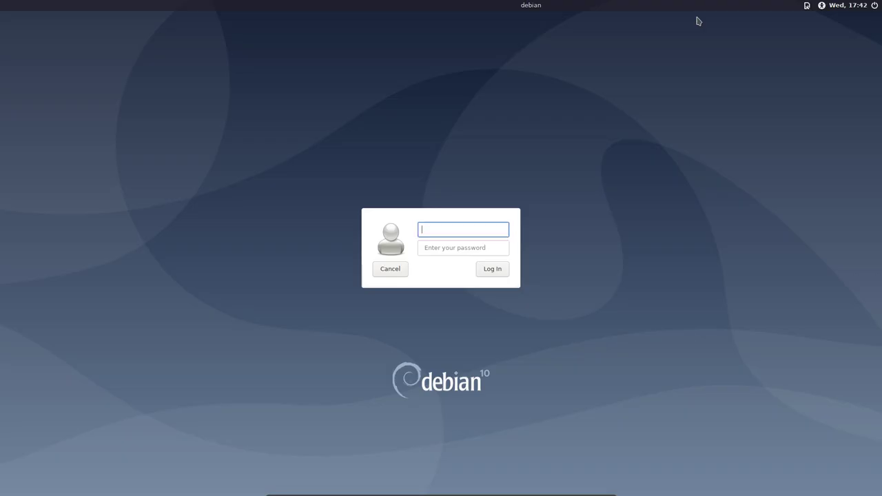
- At the LightDM greeter, select Xfce Session and enter the username
left_click(806, 6)
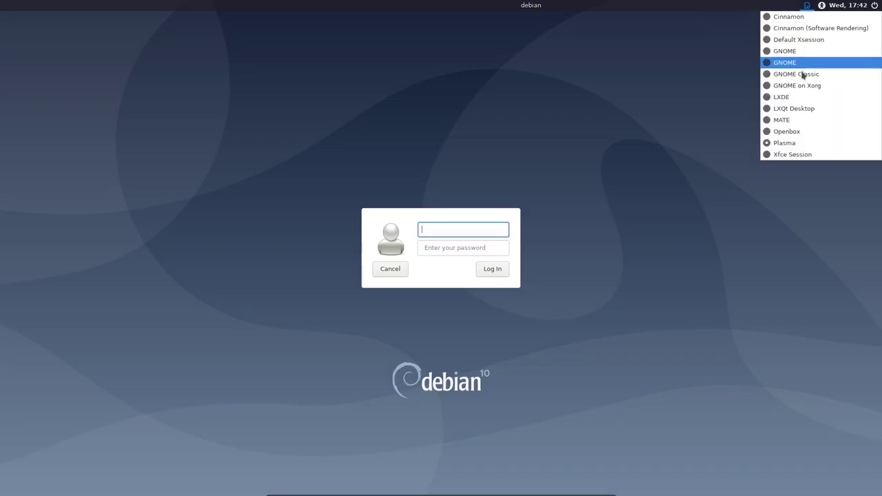
left_click(792, 154)
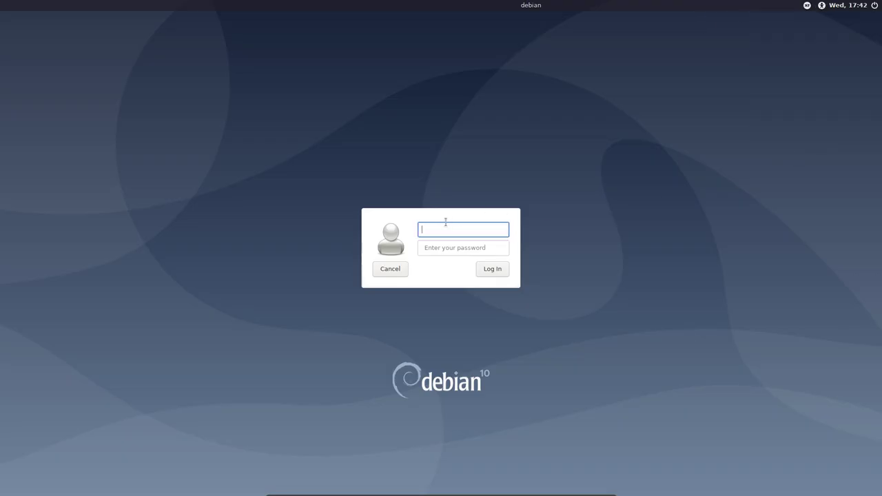
type("erik")
key("Return")
key("Return")
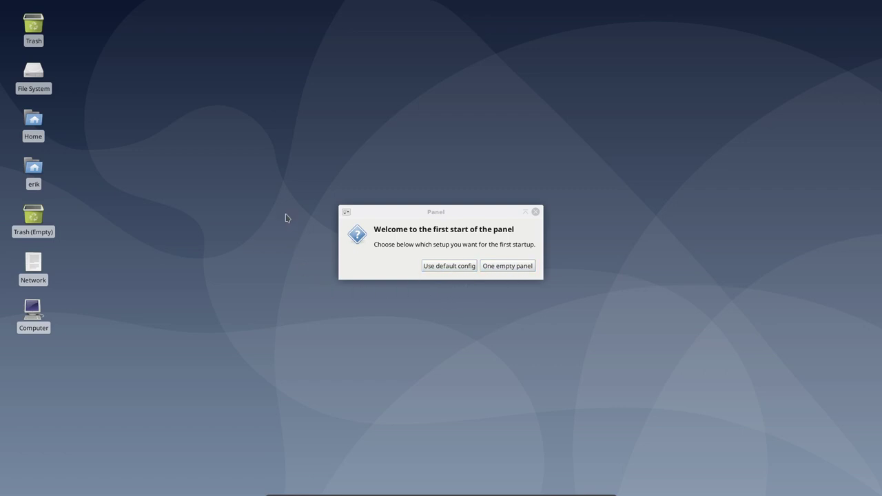
- Accept the default panel layout and set the Xfce icon theme to Surfn Arch Blue
left_click_drag(275, 176, 658, 337)
left_click(450, 266)
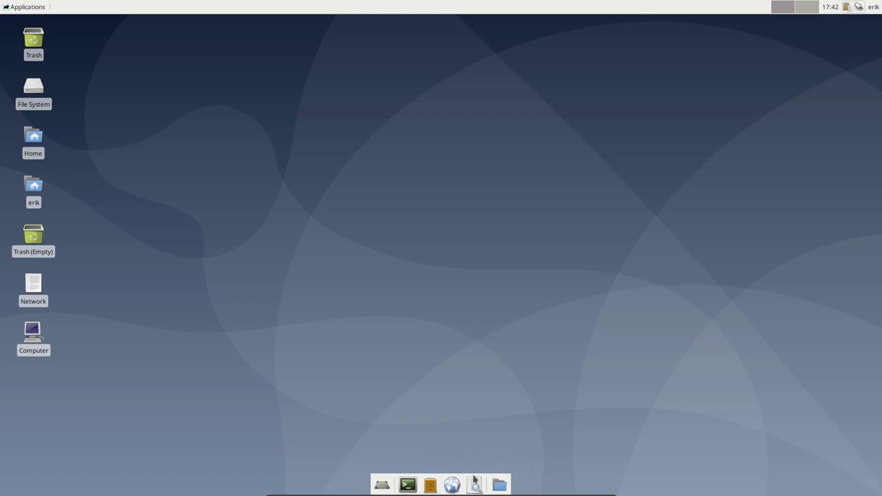
left_click(22, 7)
mouse_move(46, 94)
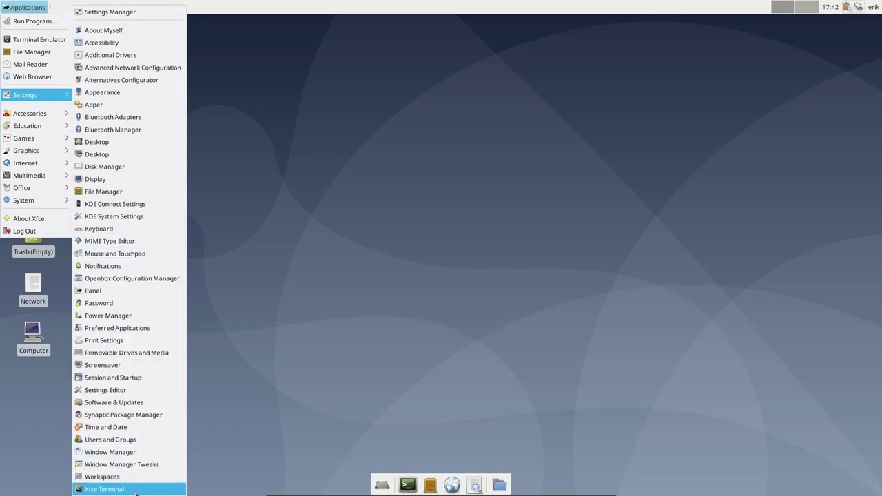
mouse_move(52, 199)
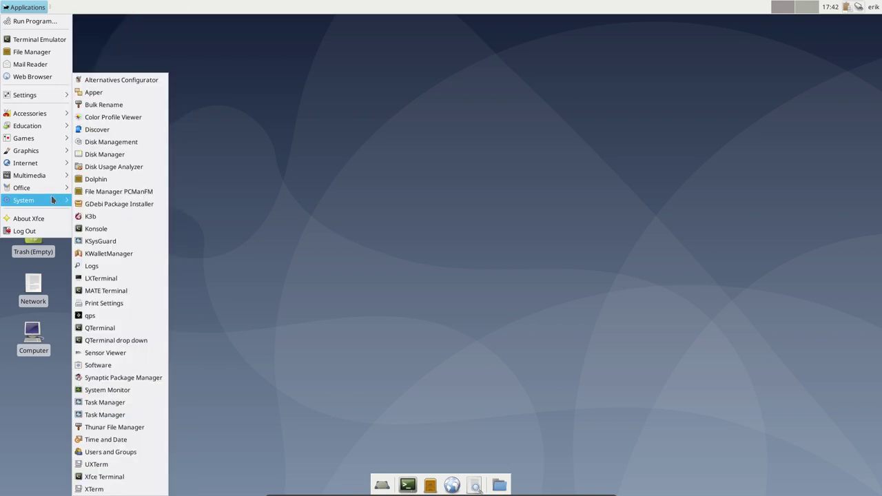
mouse_move(45, 95)
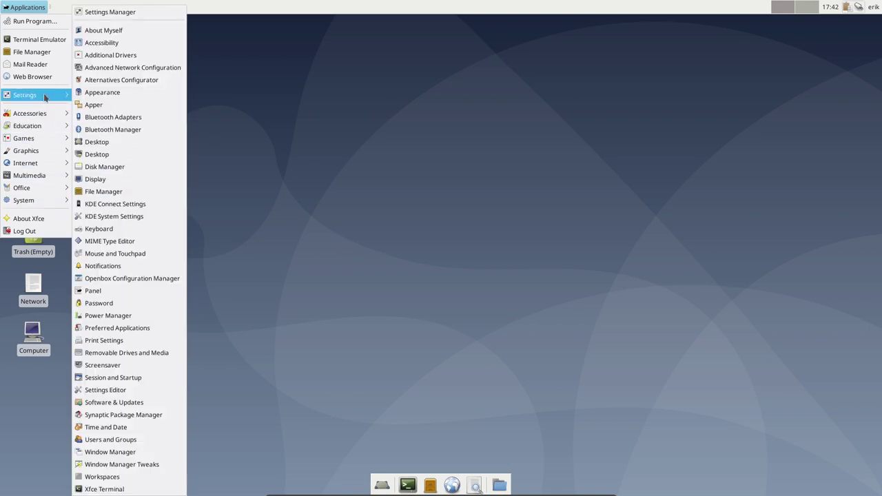
left_click(102, 94)
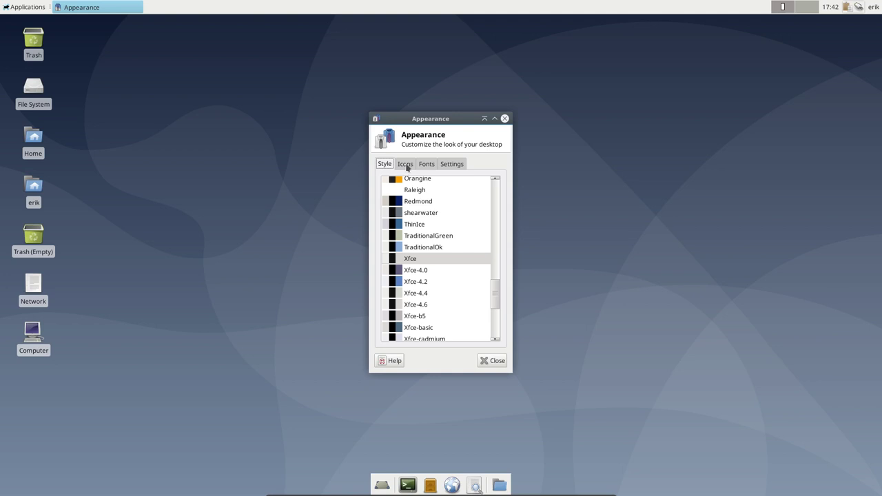
left_click(405, 163)
scroll(438, 262, "up", 10)
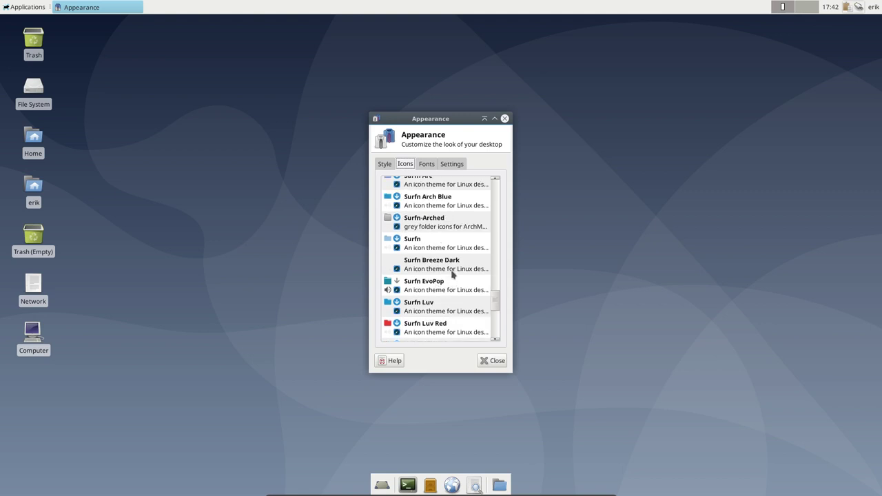
left_click(432, 202)
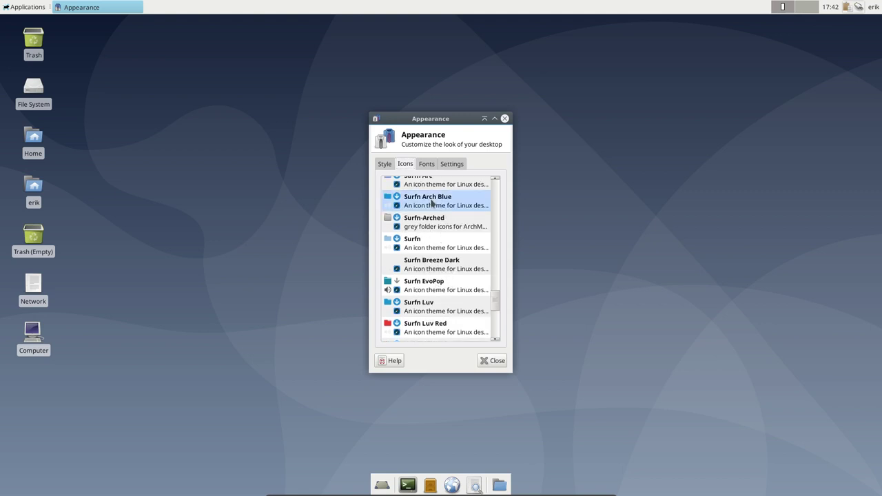
left_click(504, 120)
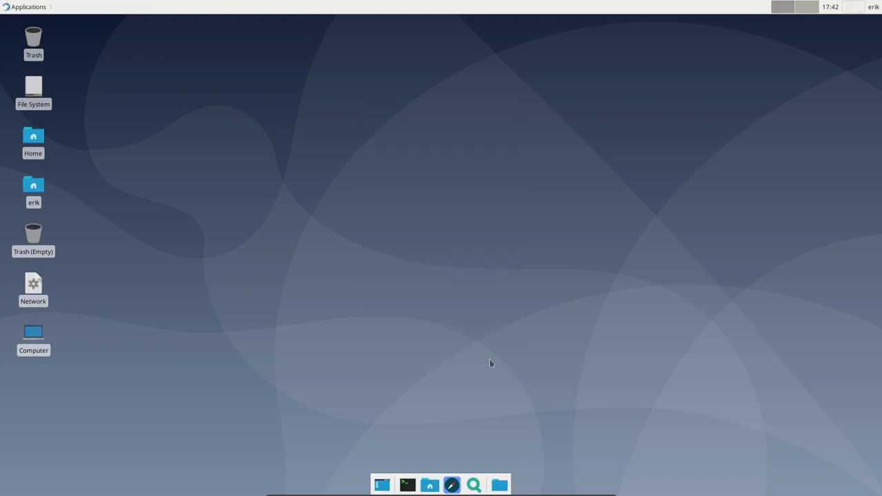
- Open the home folder in the file manager, then log out of Xfce
left_click(437, 481)
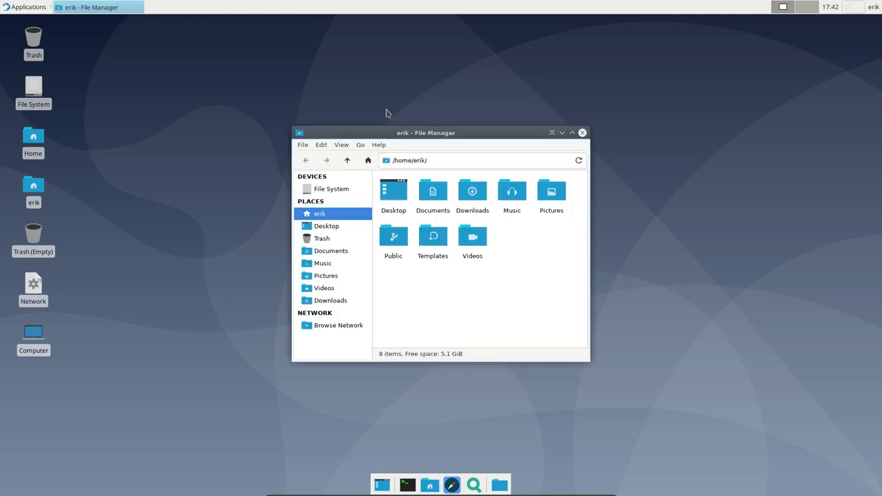
left_click(26, 7)
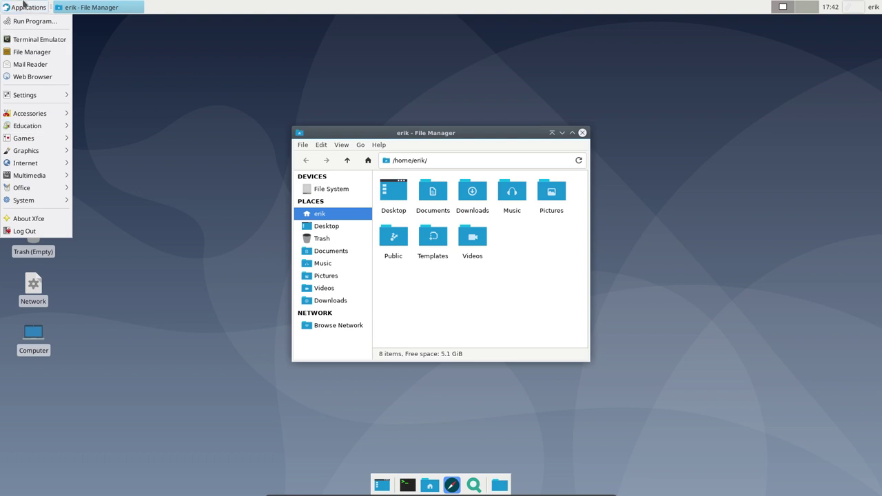
left_click(184, 100)
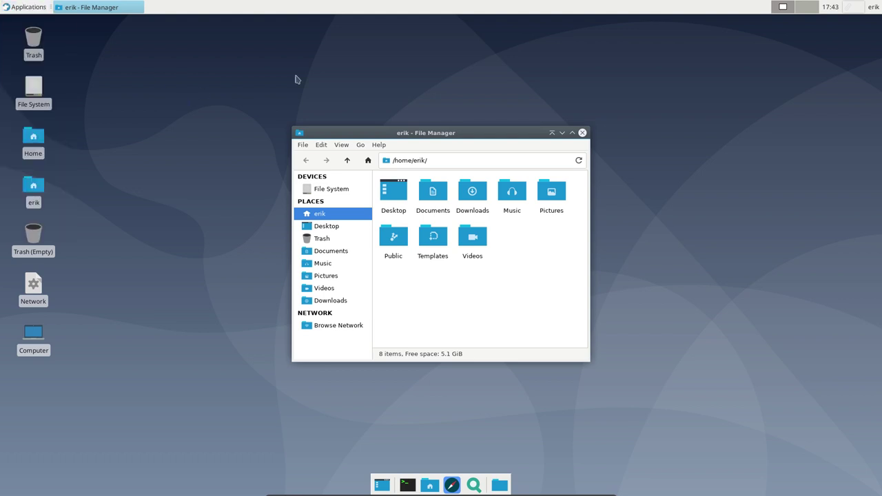
left_click(25, 7)
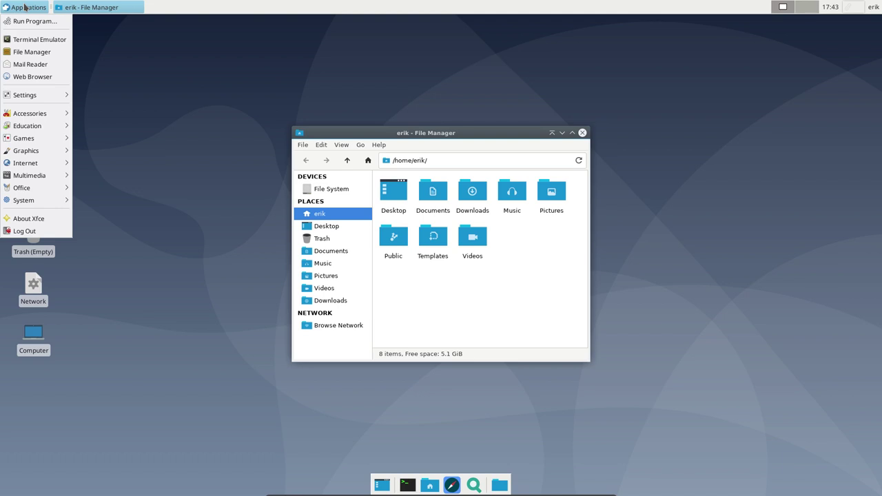
left_click(28, 231)
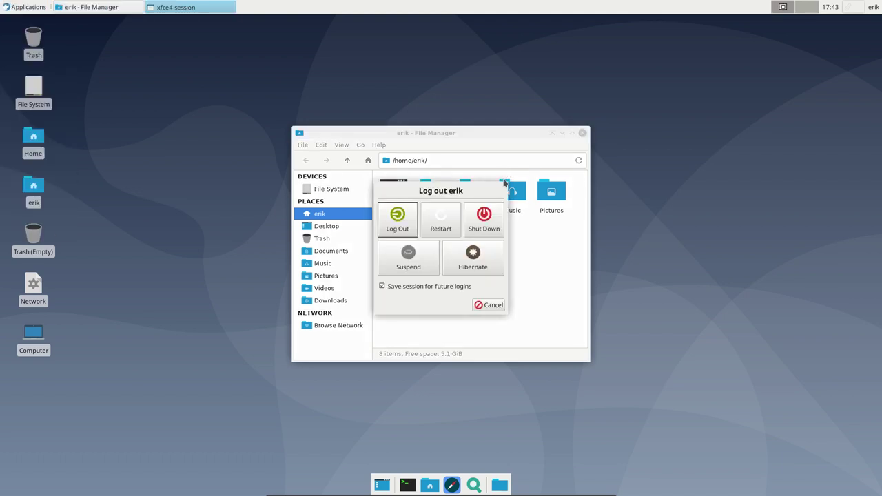
left_click(405, 228)
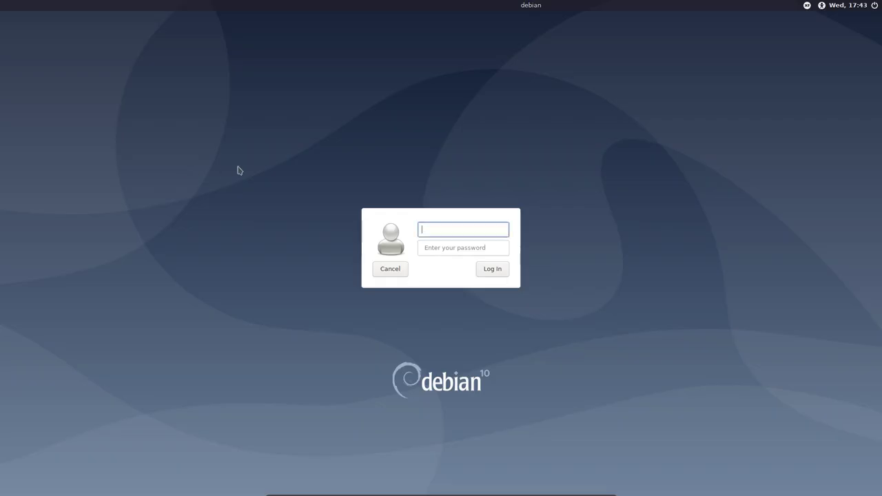
- Log back in with the username and password, keeping Xfce Session selected
type("erik")
key("Tab")
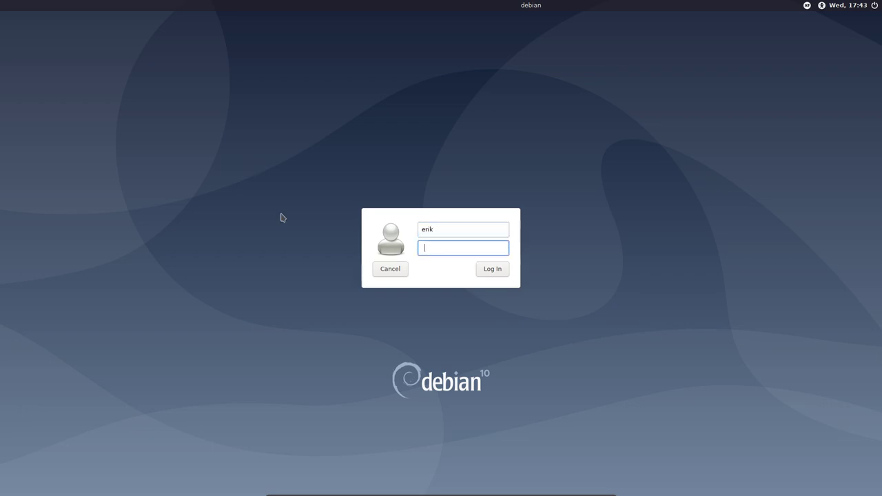
type("****")
left_click(807, 5)
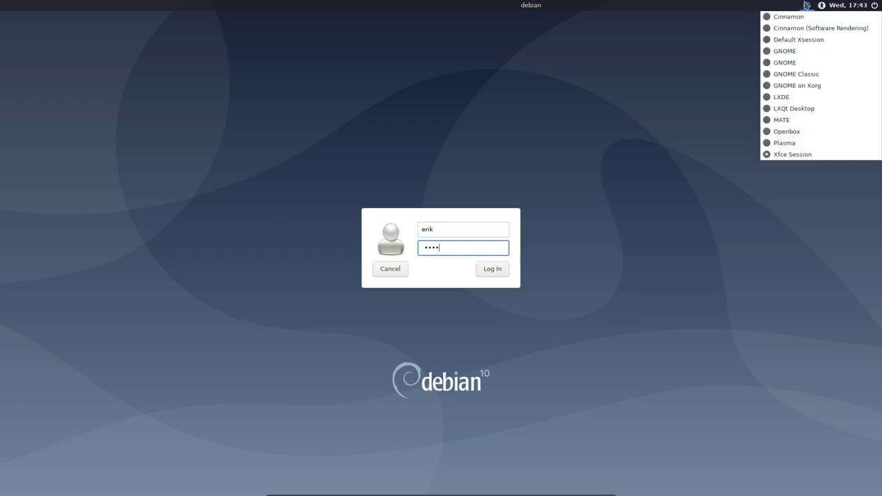
left_click(625, 108)
left_click(498, 270)
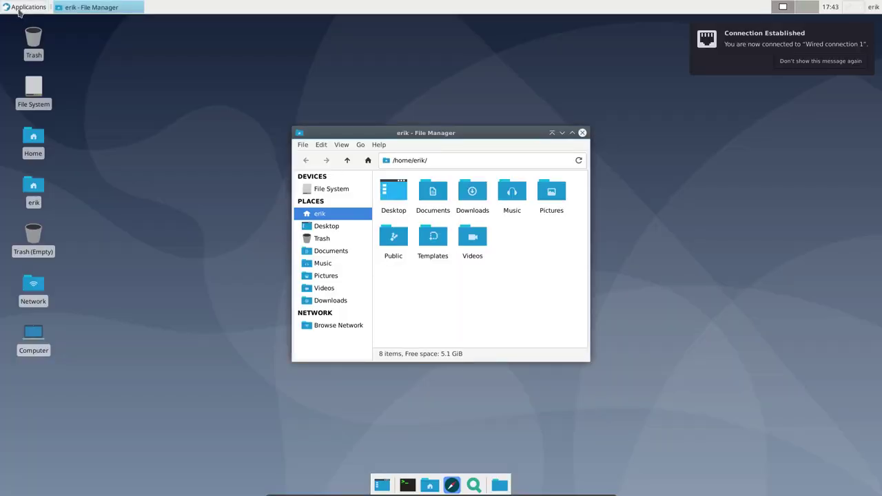
left_click(21, 8)
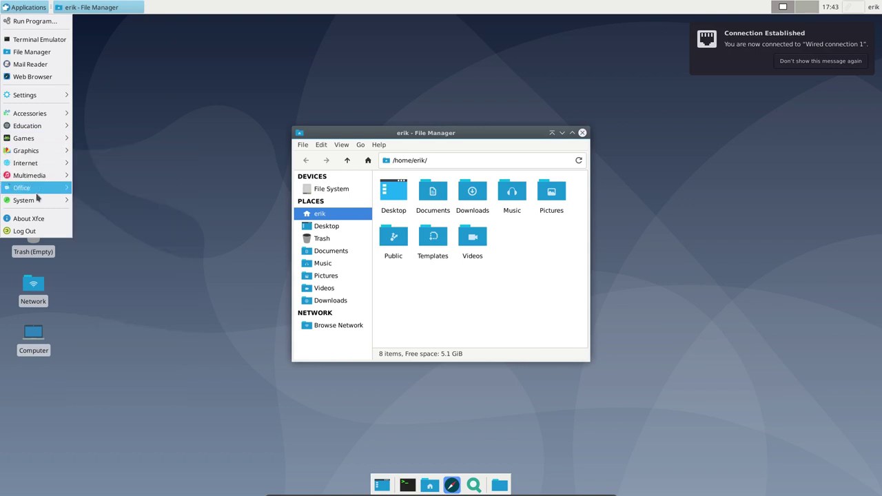
- Dismiss the Xfce applications menu without launching anything
mouse_move(41, 204)
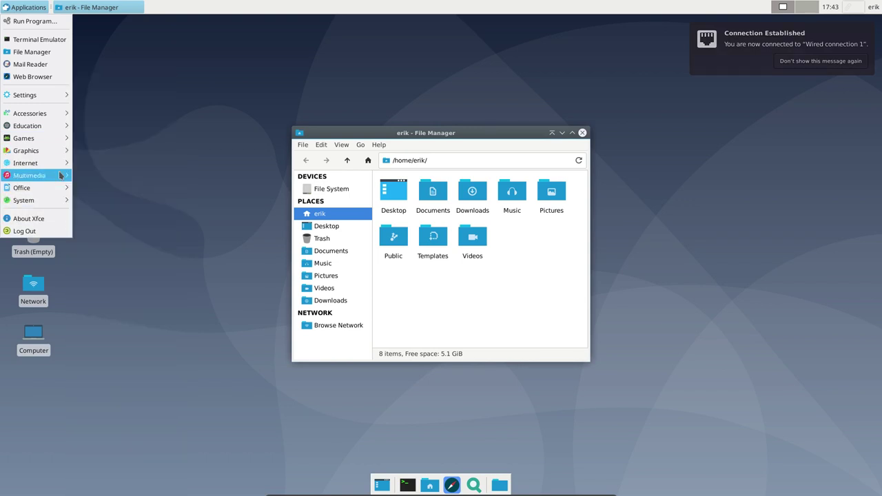
mouse_move(54, 129)
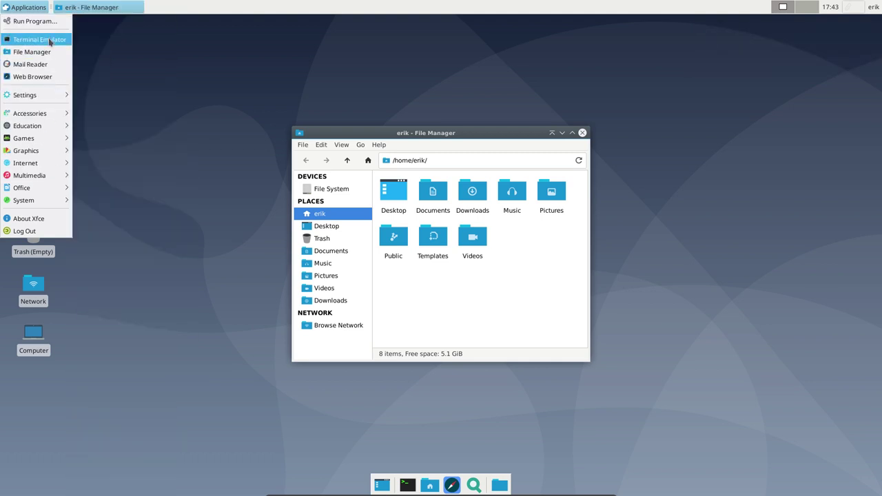
left_click(592, 76)
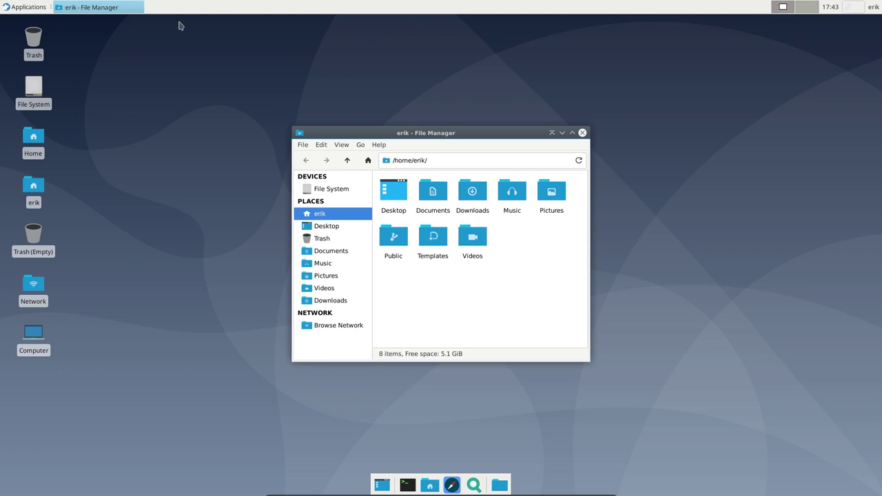
- Log out via the user menu, then dismiss the greeter's session list unchanged
left_click(872, 7)
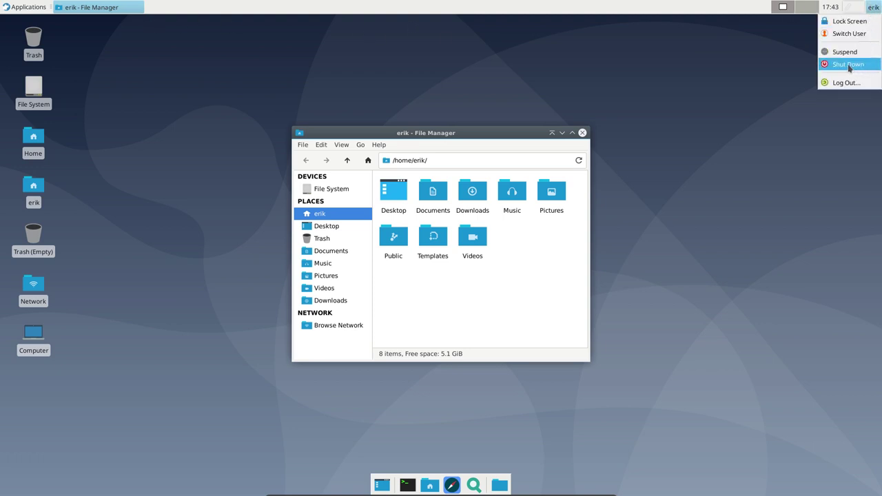
left_click(847, 83)
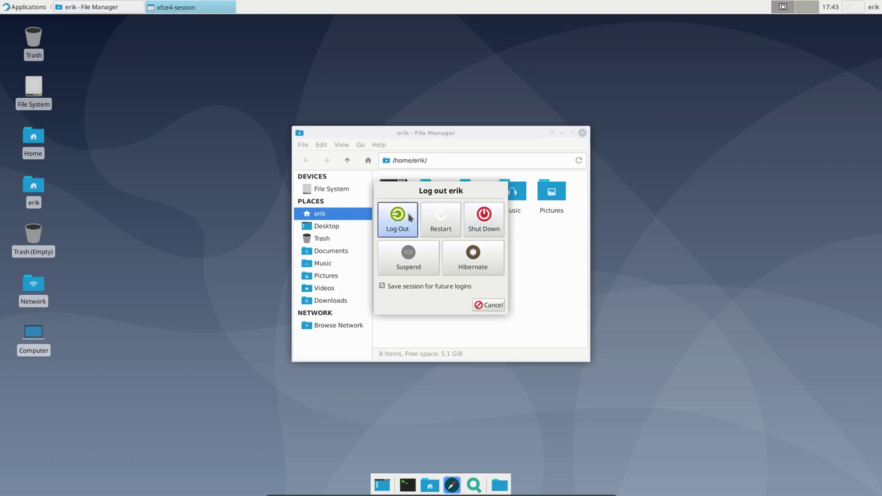
left_click(410, 218)
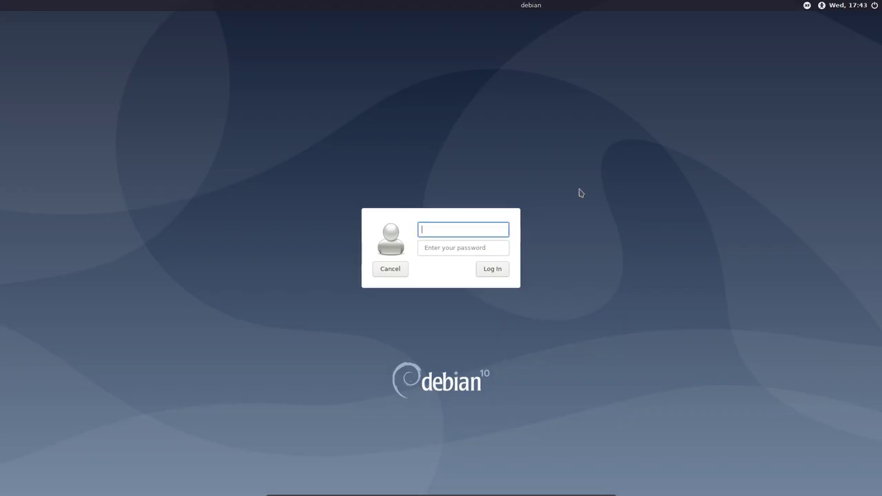
left_click(807, 8)
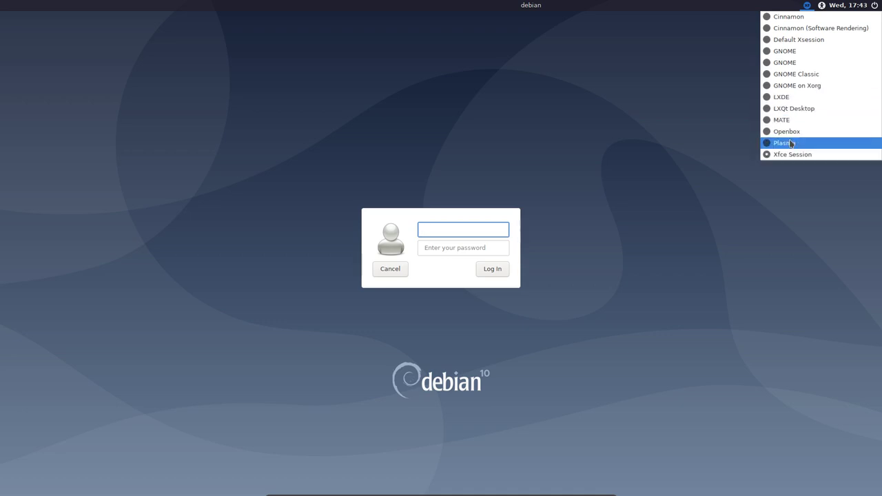
left_click(515, 127)
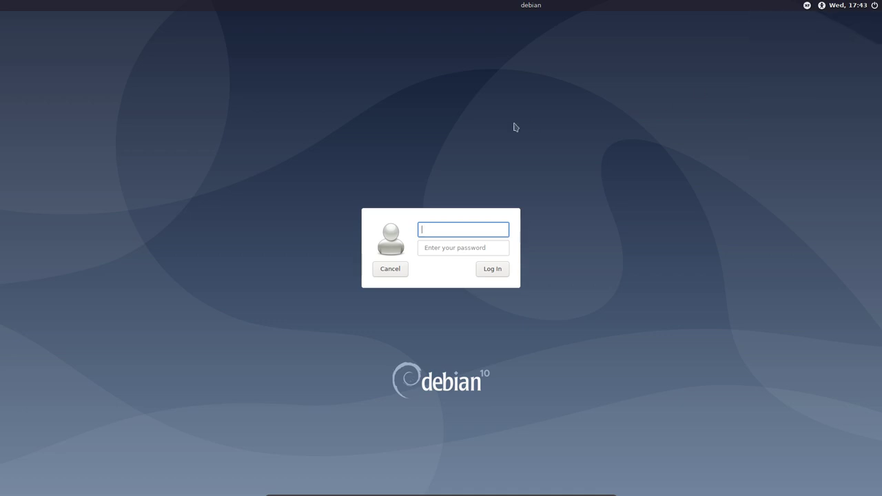